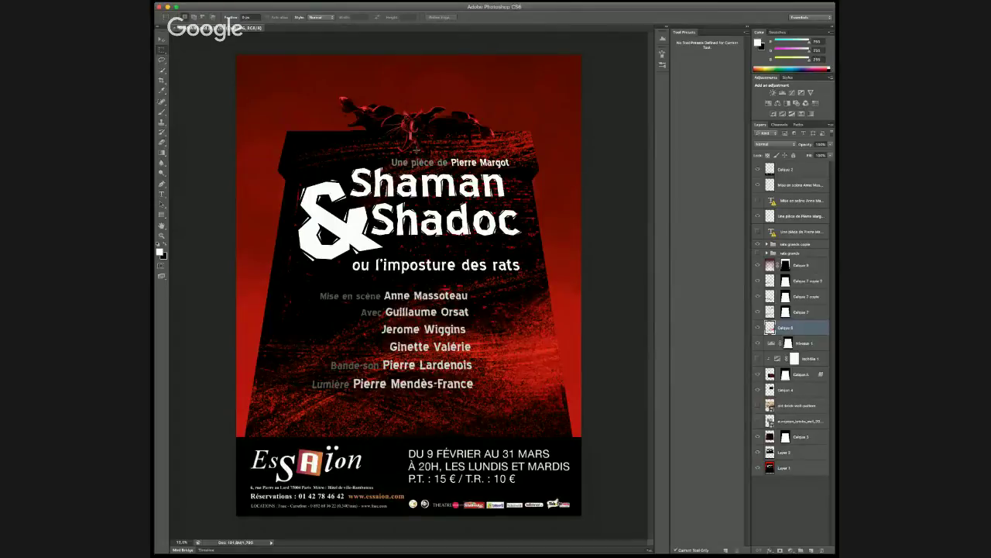
Activate the layer Calque 11 inside the copied rats group and choose the Kyle pencil animator brush preset
key(b)
click(767, 244)
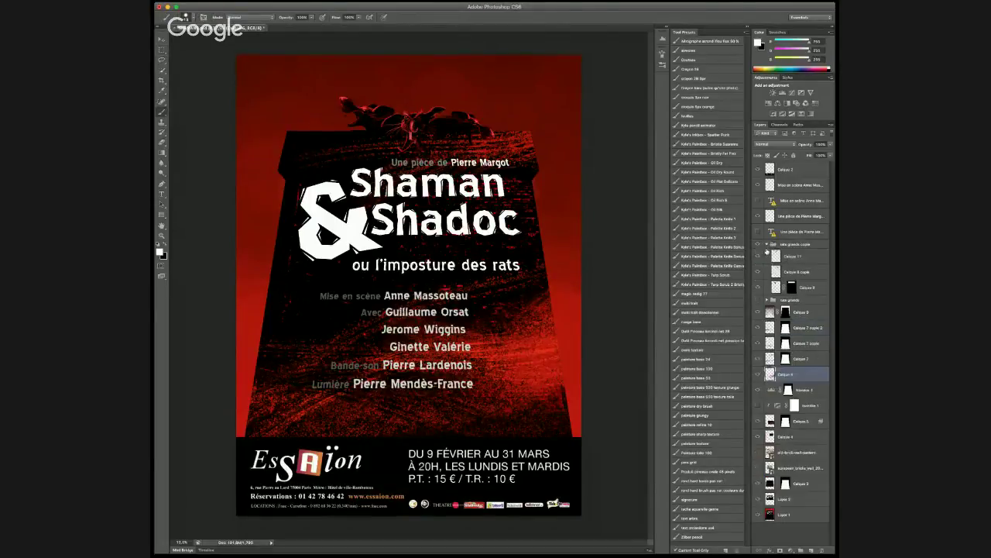
click(776, 259)
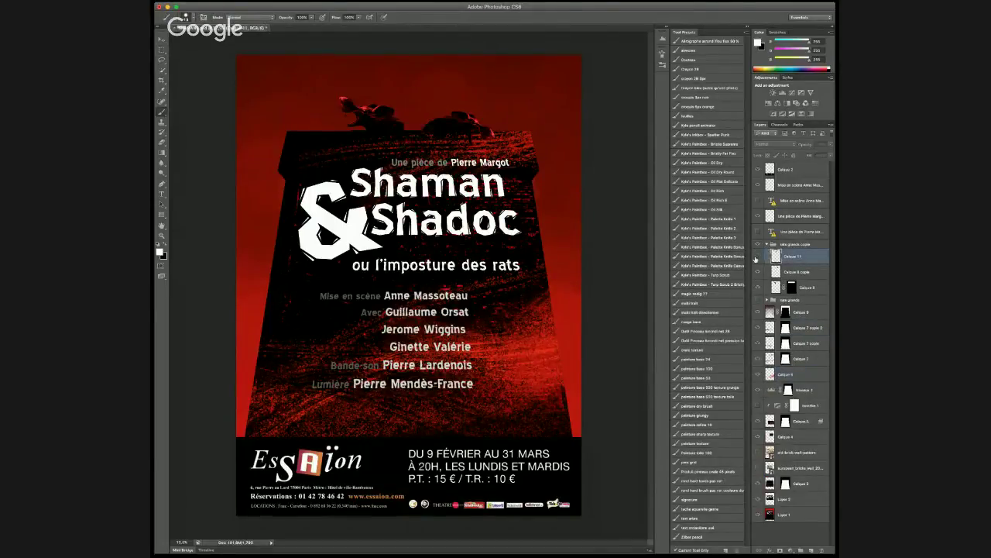
scroll(399, 125, up, 5)
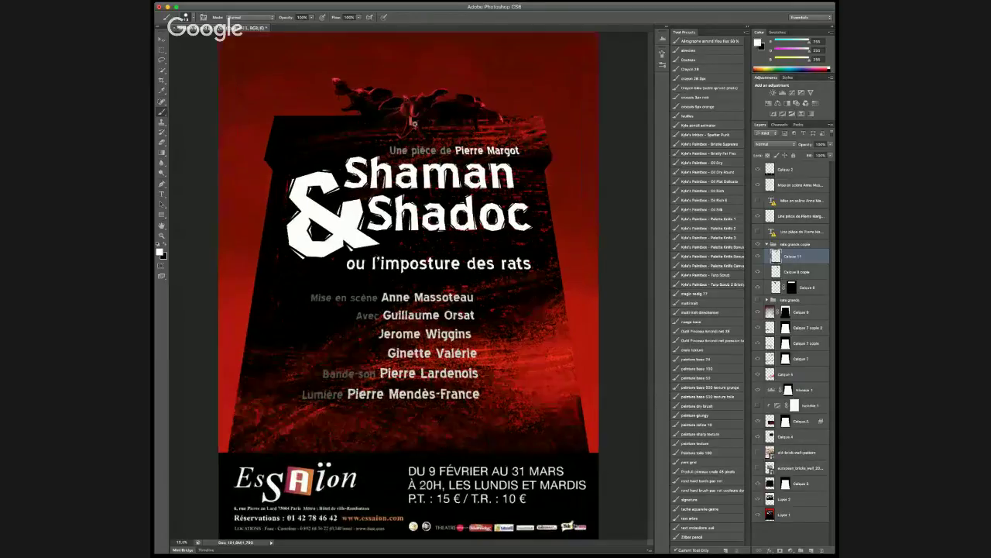
scroll(442, 122, up, 4)
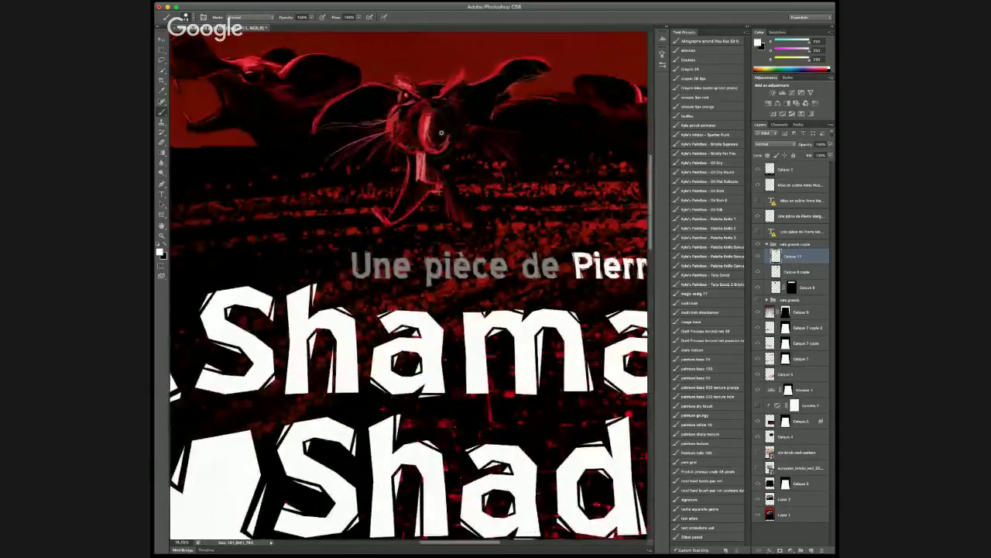
scroll(494, 275, right, 3)
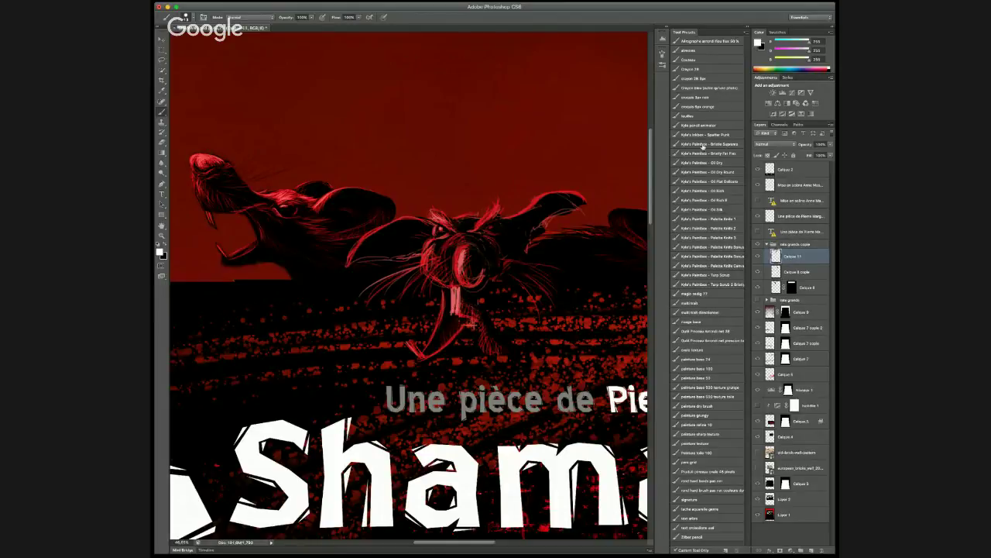
click(704, 125)
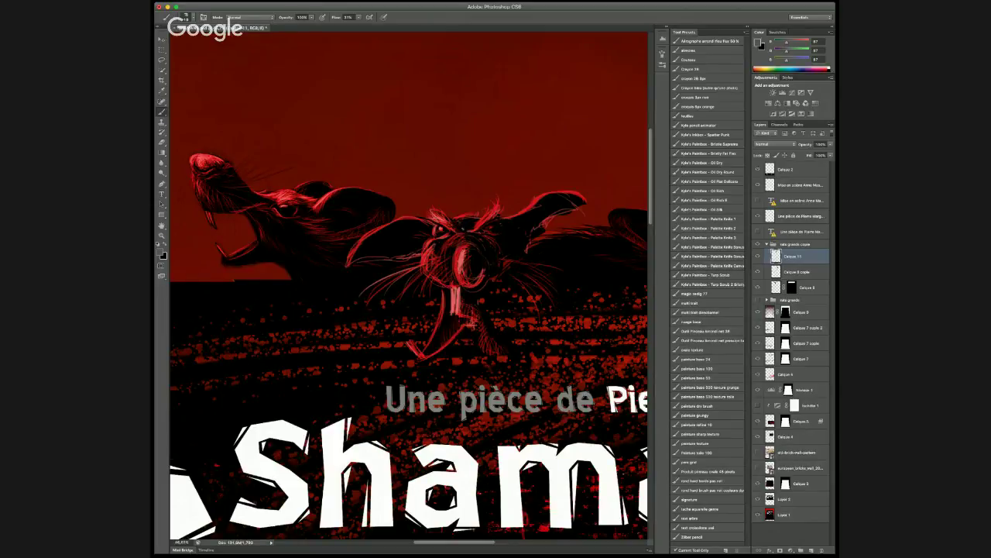
Rework the middle rat's eye and brow with fine black and sampled red pencil strokes
key(d)
alt+click(383, 226)
key(x)
mouse_move(435, 225)
mouse_down()
mouse_move(436, 235)
mouse_move(443, 218)
mouse_up()
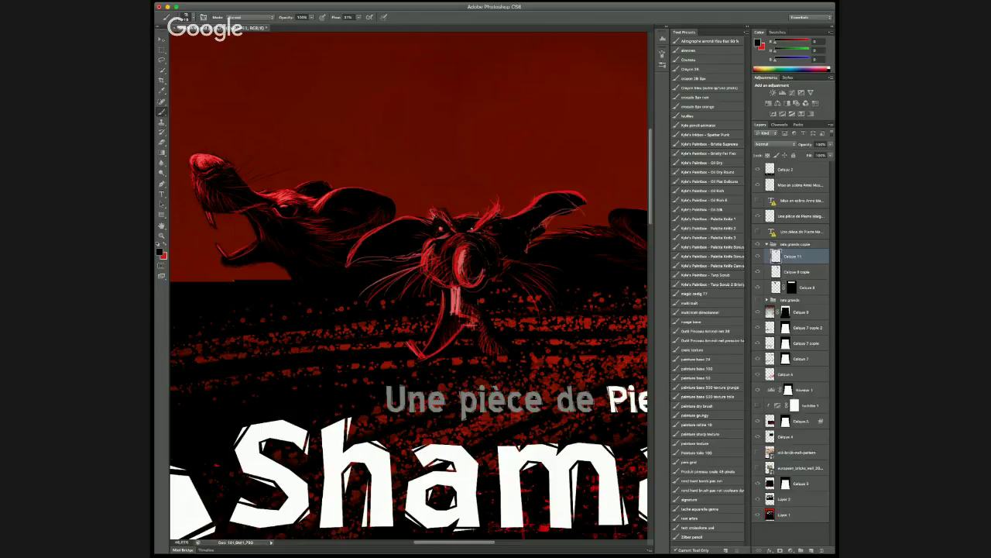
key(x)
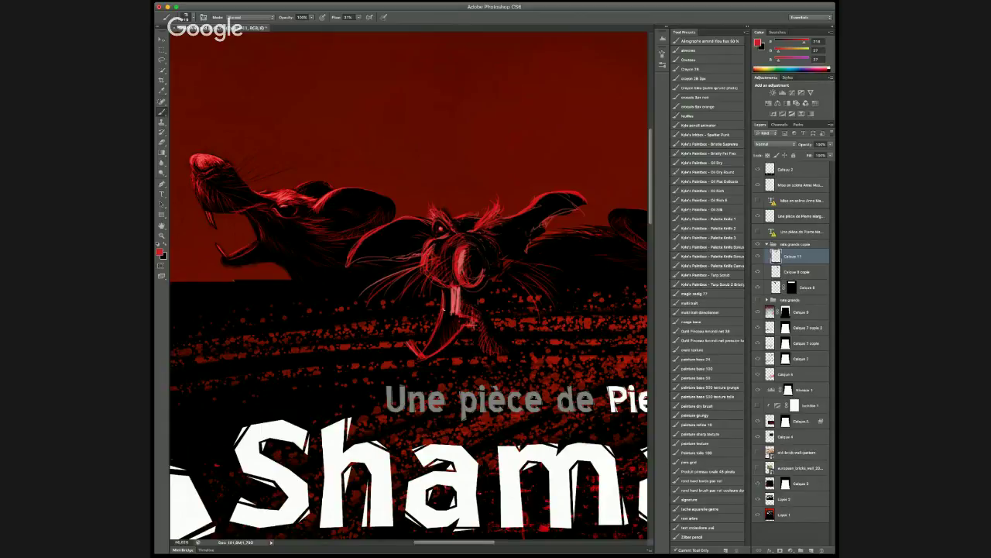
Try a Hue/Saturation adjustment layer in the copied rats group to preview the whole poster in grey tones
scroll(444, 308, down, 5)
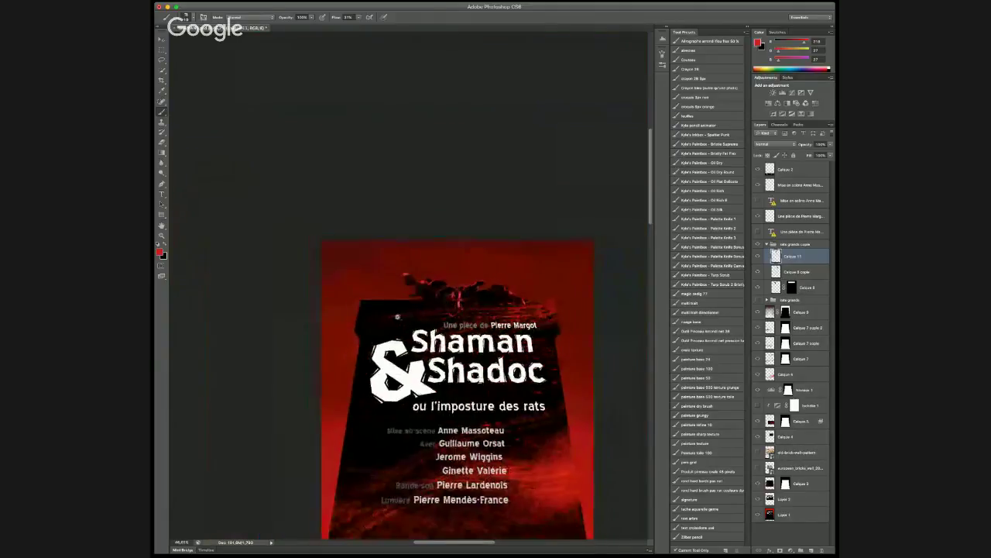
scroll(397, 316, down, 2)
scroll(388, 317, up, 1)
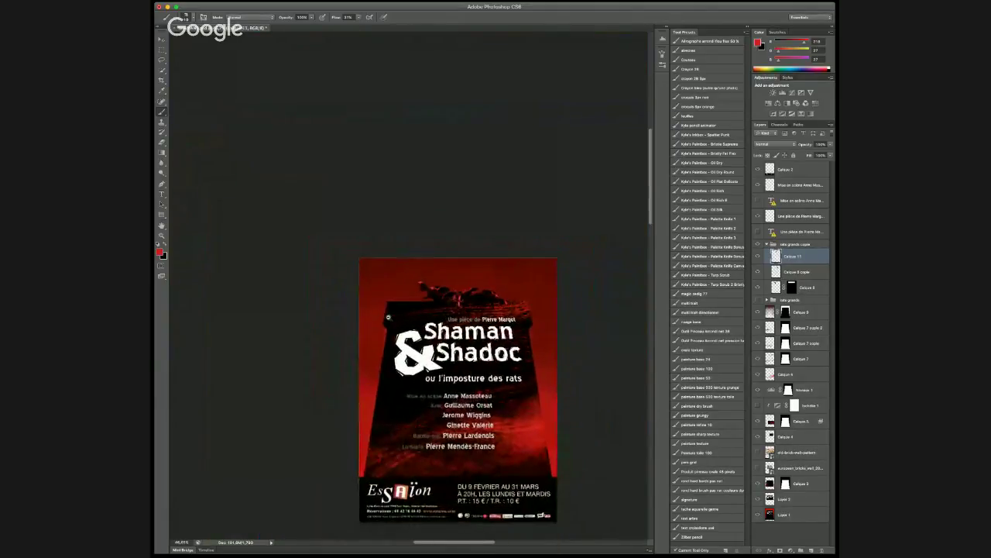
scroll(388, 317, up, 1)
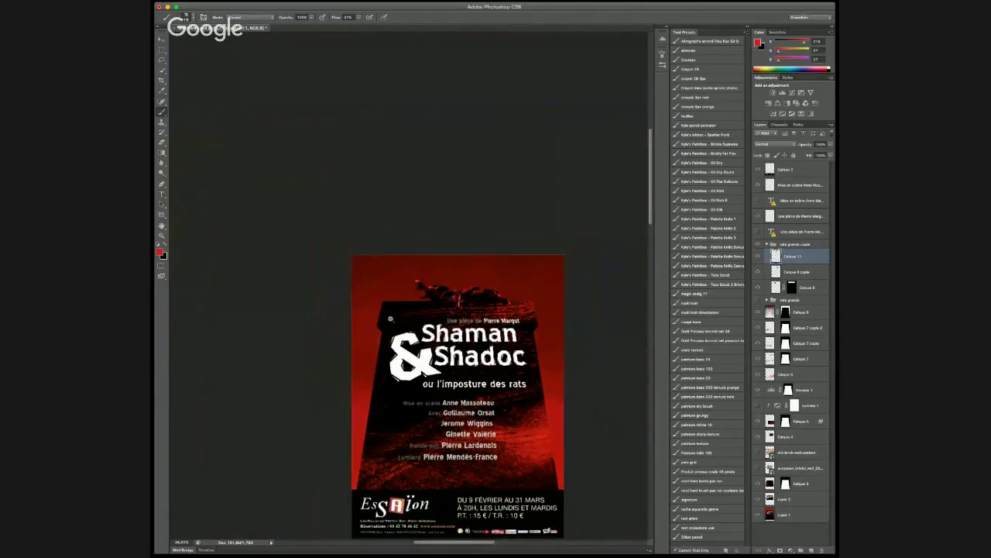
scroll(391, 319, down, 5)
scroll(391, 319, right, 2)
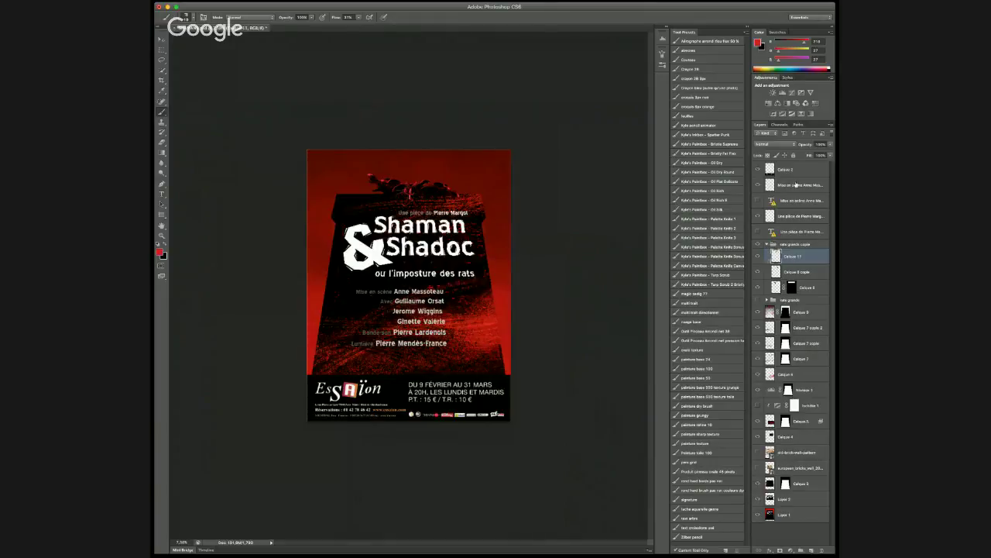
click(796, 185)
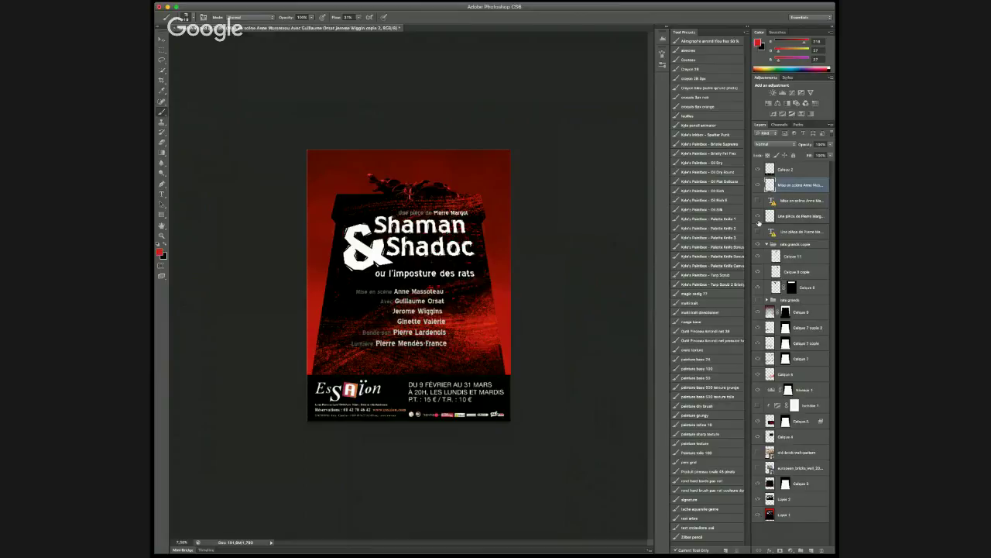
click(758, 217)
click(794, 244)
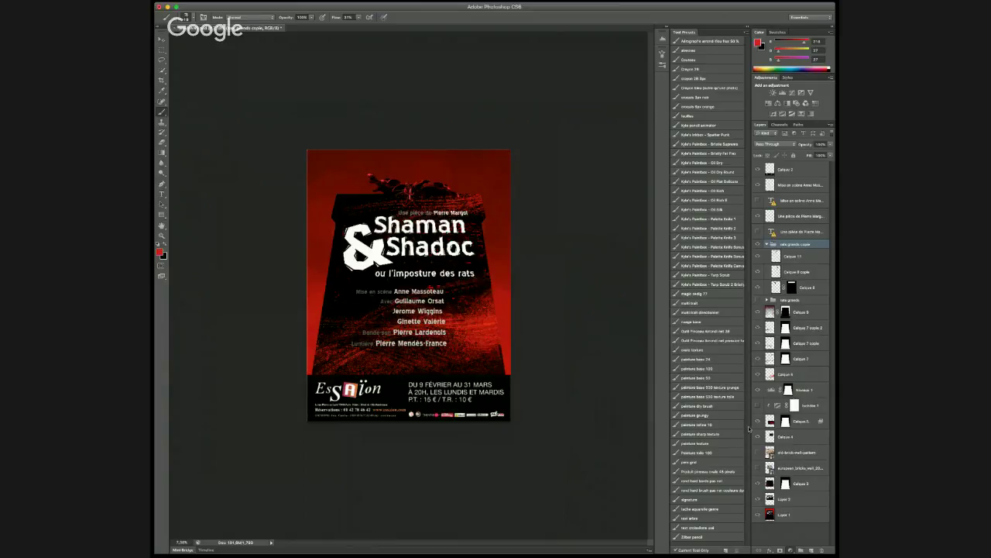
click(777, 103)
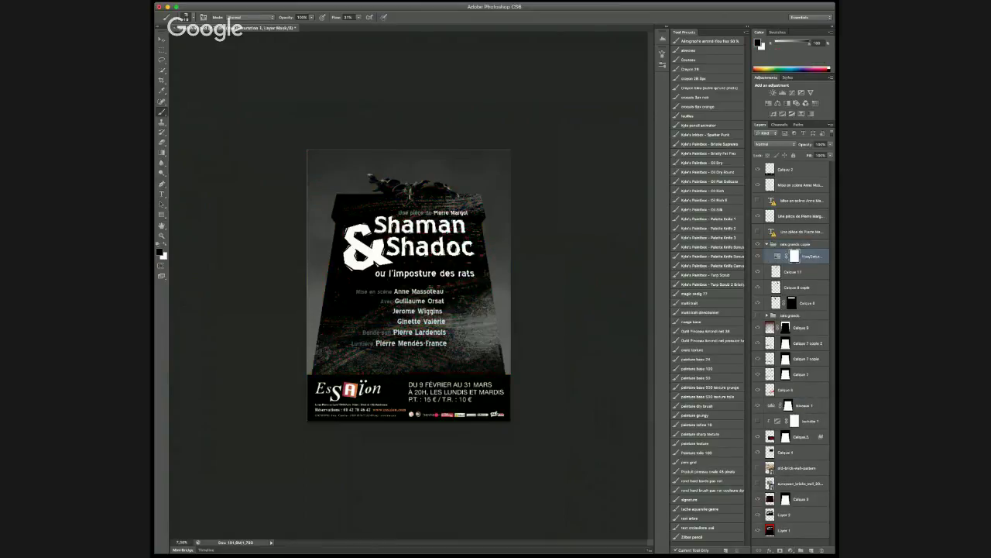
click(784, 550)
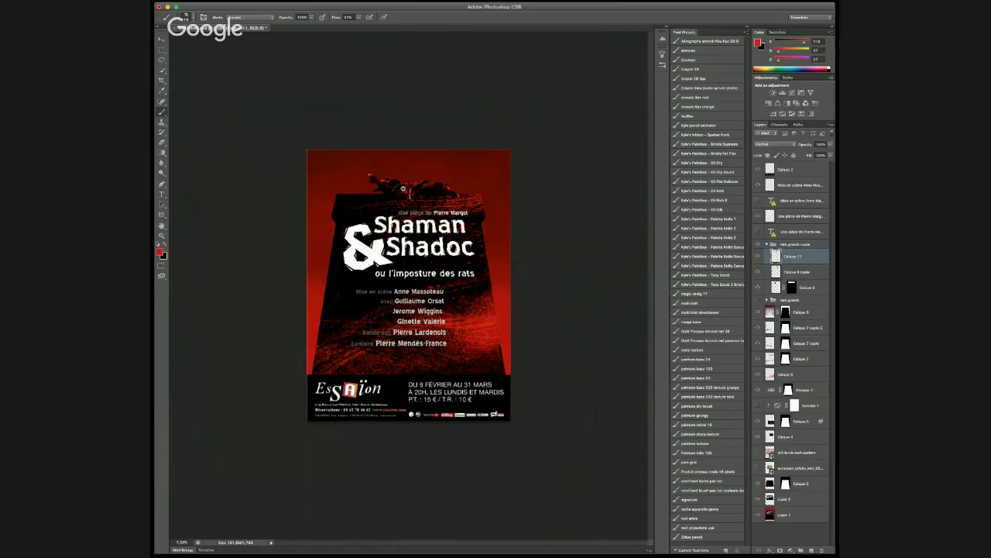
Refine the middle rat's muzzle and upper incisors with sampled reds, separating and trimming the teeth with black
scroll(403, 188, up, 5)
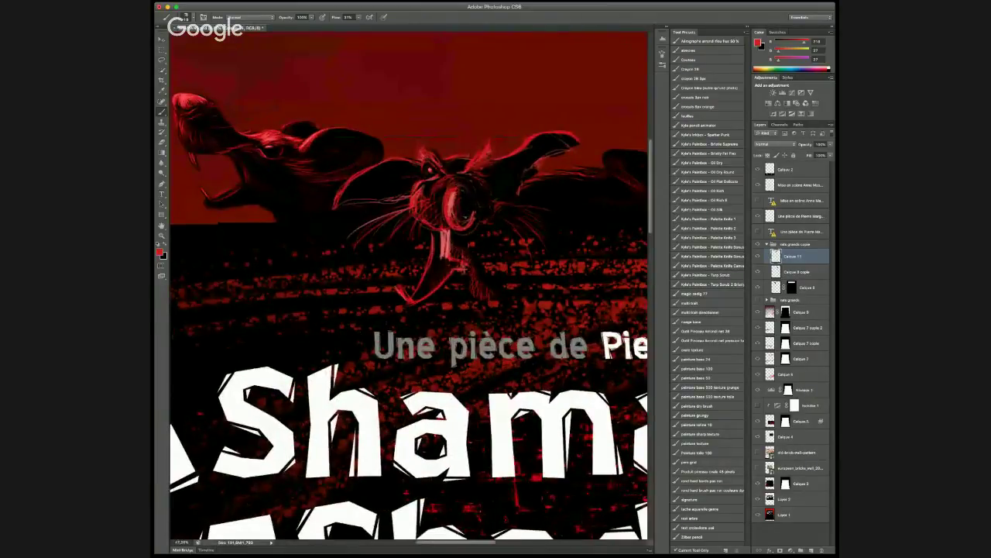
alt+click(454, 193)
alt+click(443, 237)
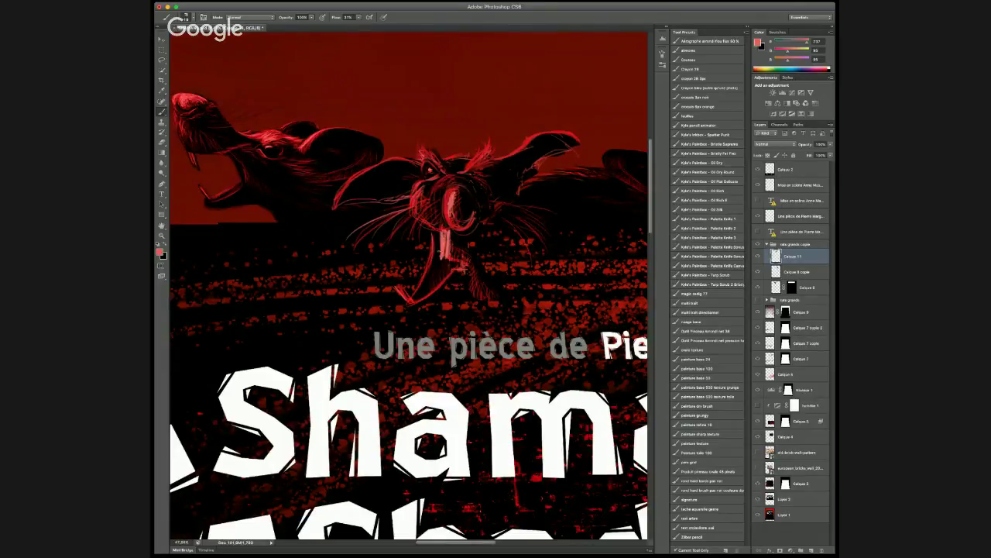
alt+click(440, 255)
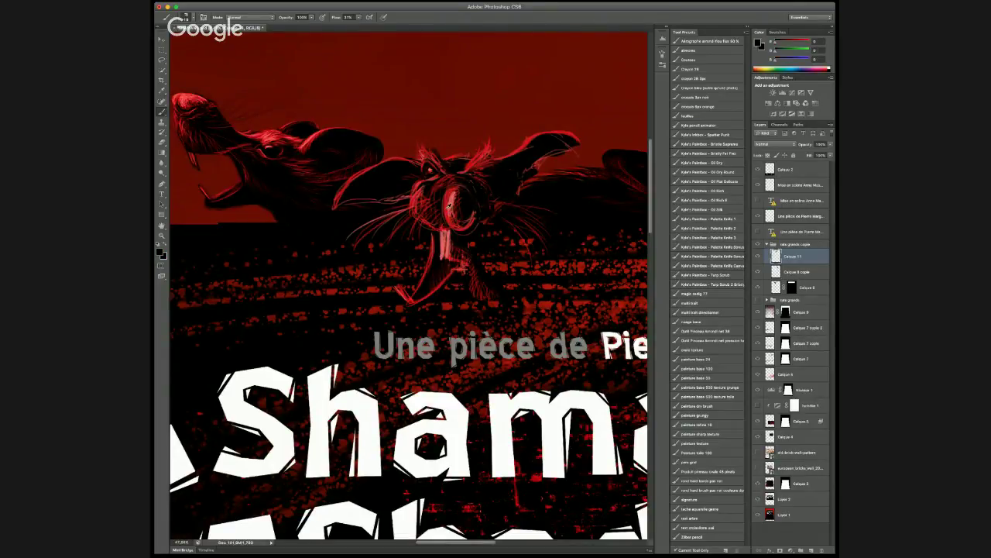
alt+click(449, 206)
click(441, 258)
drag(445, 239, 451, 260)
key(x)
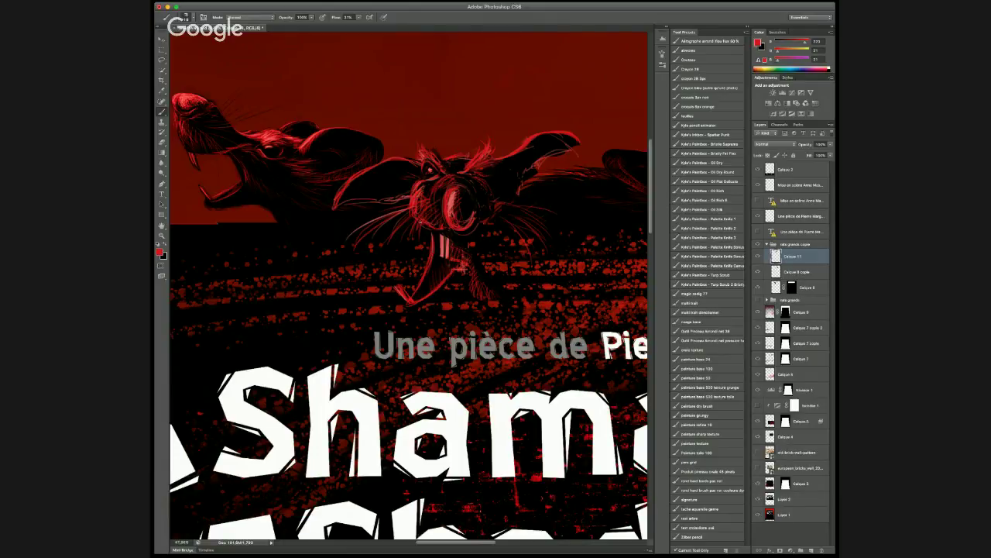
drag(427, 229, 435, 228)
Paint the middle rat's lower teeth in the light red sampled from its upper teeth and outline them in black
alt+click(441, 240)
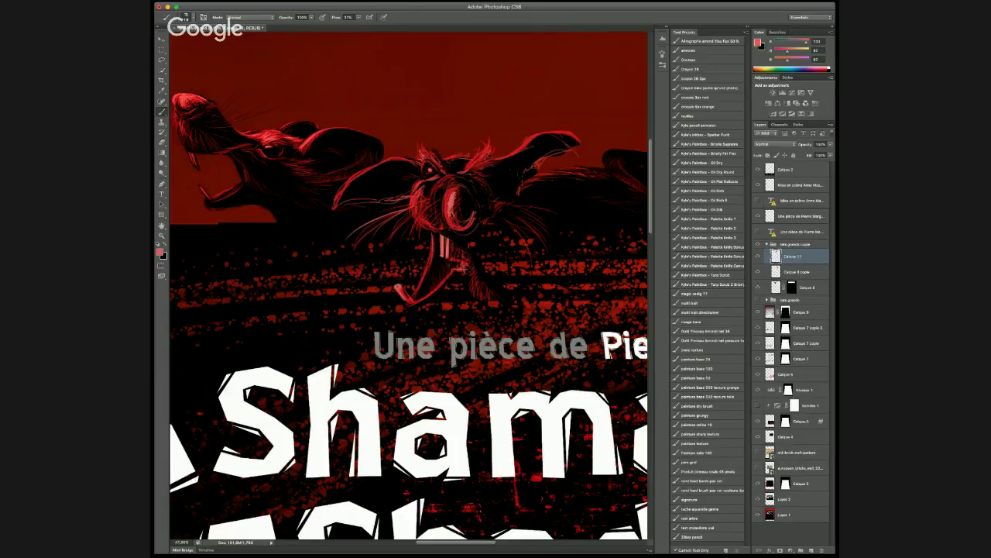
click(402, 291)
key(x)
drag(397, 285, 414, 302)
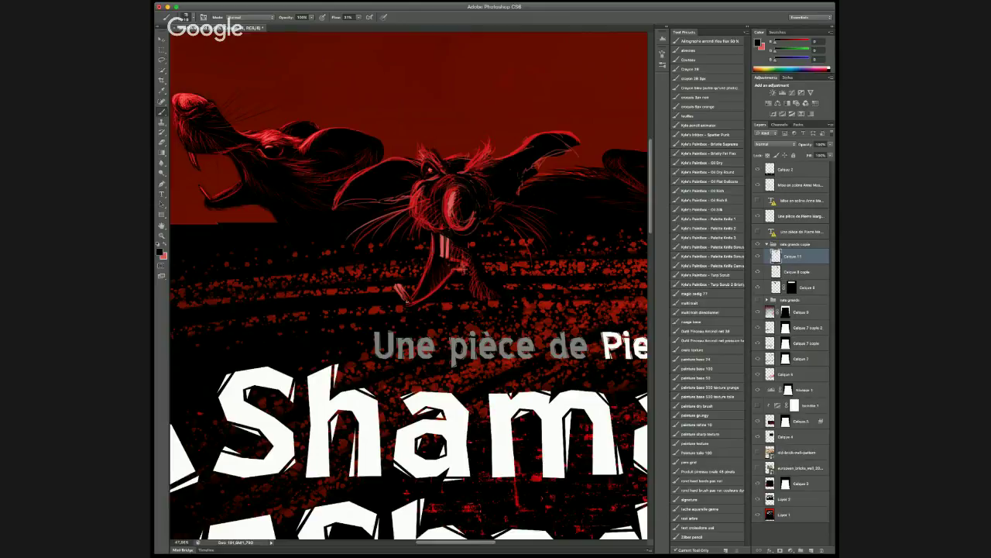
Redraw the middle rat's lower jaw and shade the form beside it with dark red sampled from the jaw and black
key(x)
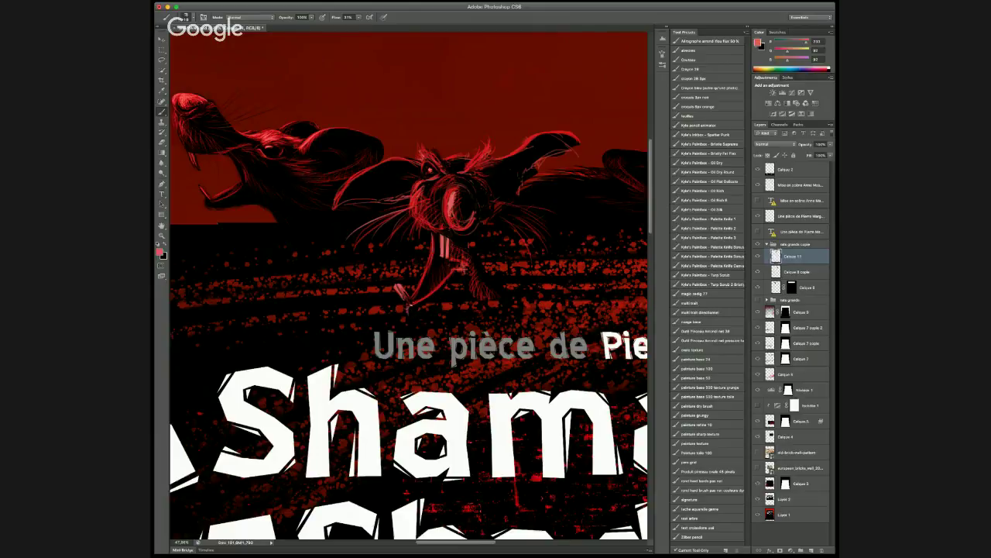
alt+click(424, 283)
key(x)
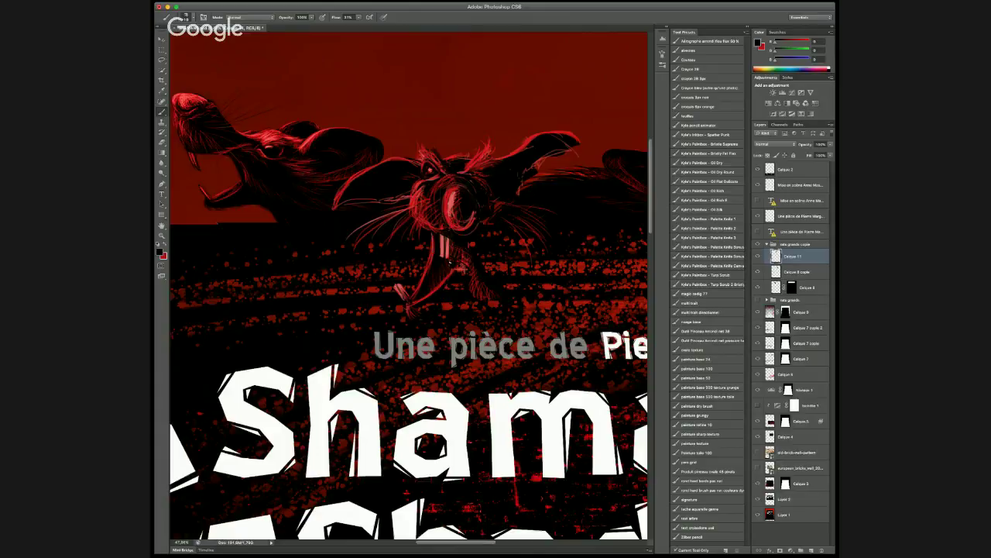
key(x)
key(x)
key(x)
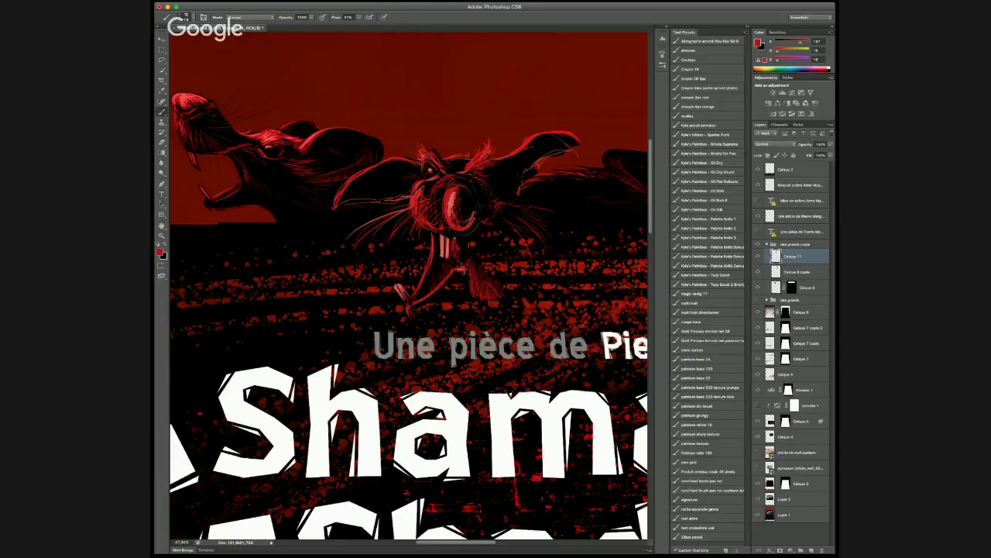
Reshape the middle rat's nose and the edge above its upper teeth with alternating black and dark red strokes
key(x)
drag(457, 187, 460, 192)
key(x)
drag(460, 215, 468, 213)
key(x)
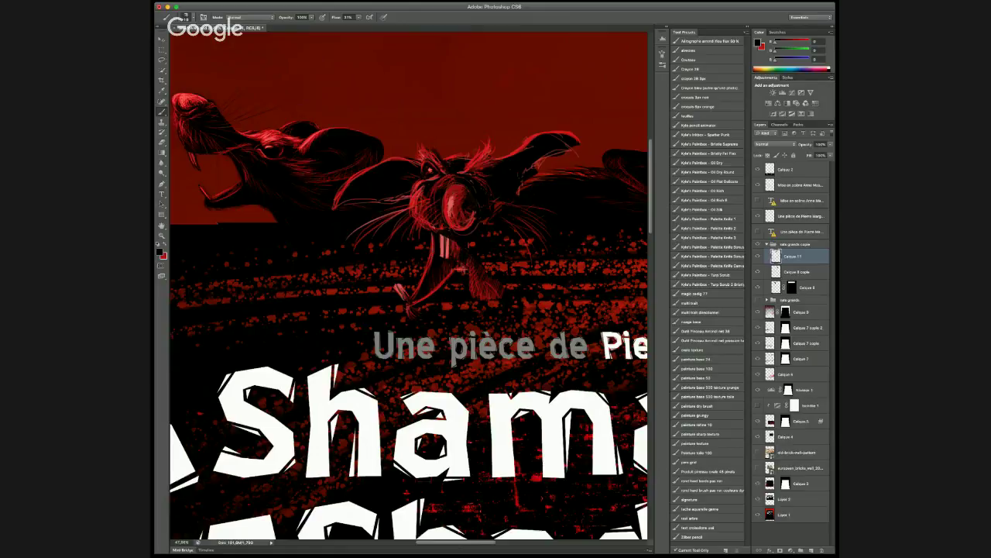
key(x)
drag(440, 231, 446, 235)
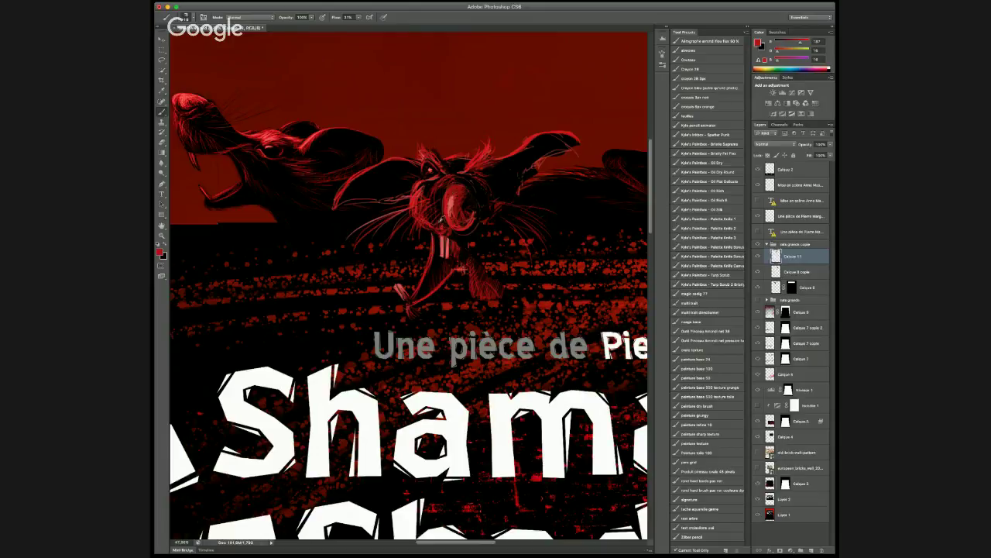
Build up the fur on the middle rat's face and brow with a brighter red sampled near the nose and black
alt+click(447, 202)
key(x)
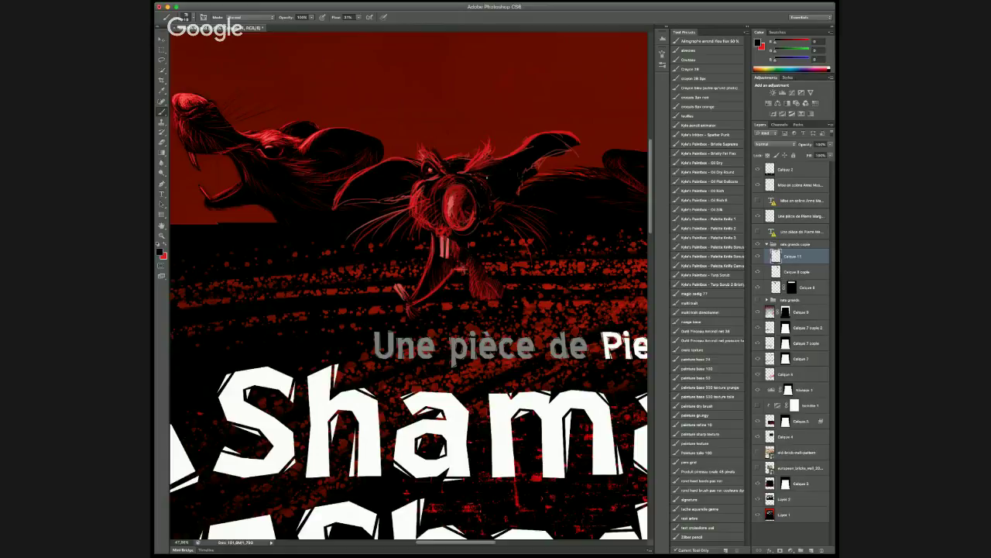
key(x)
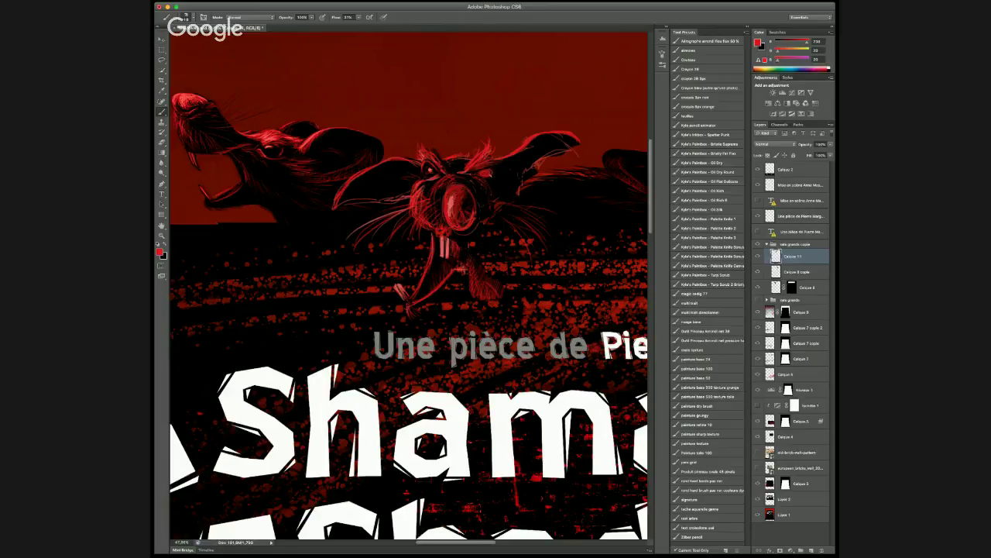
key(x)
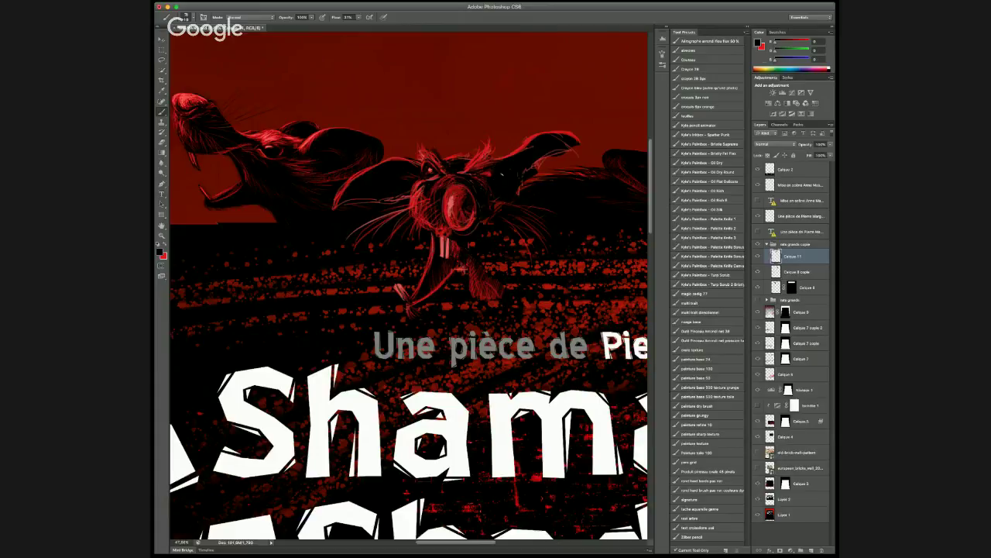
key(x)
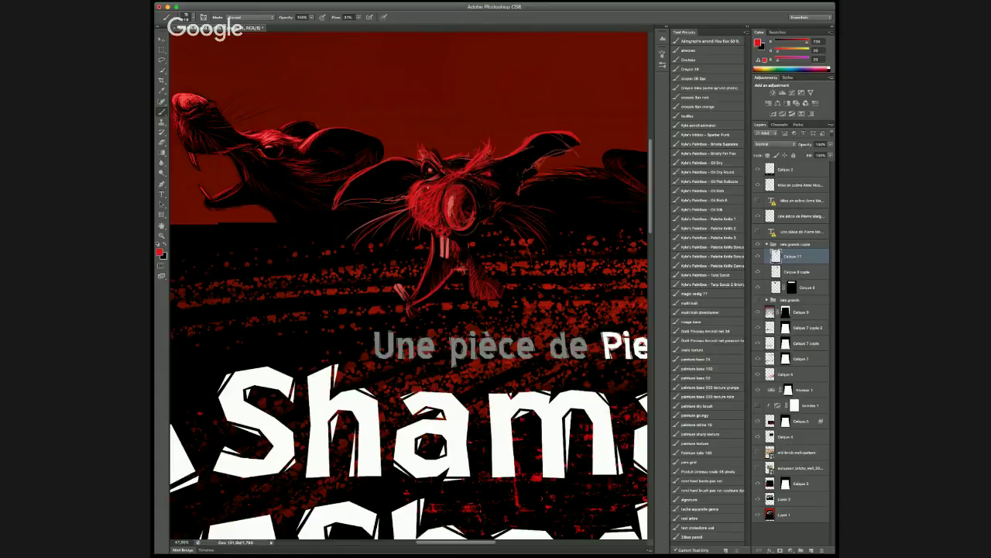
Darken the inside of the middle rat's ear with black and add furry rims to both ears in bright red sampled beside the brow
scroll(441, 220, down, 6)
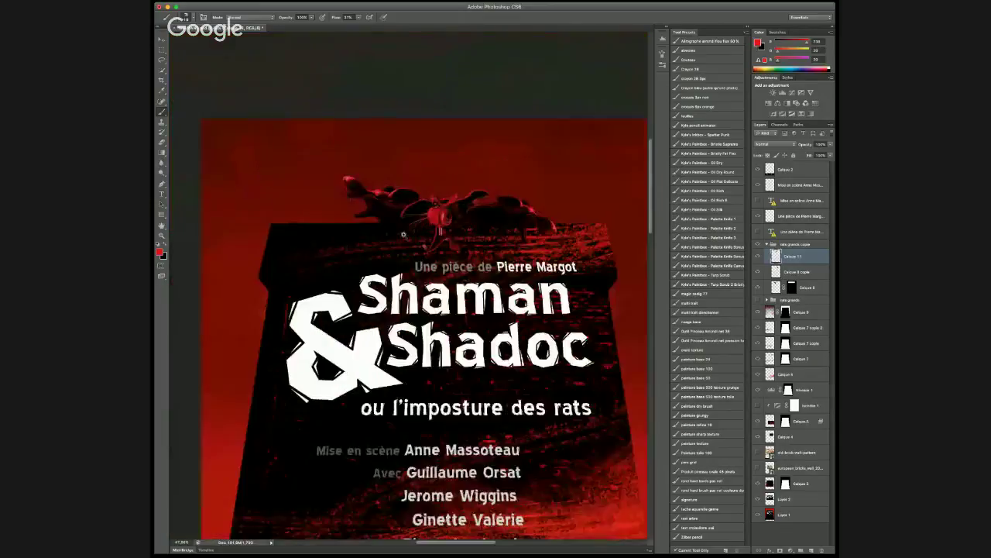
scroll(391, 235, down, 4)
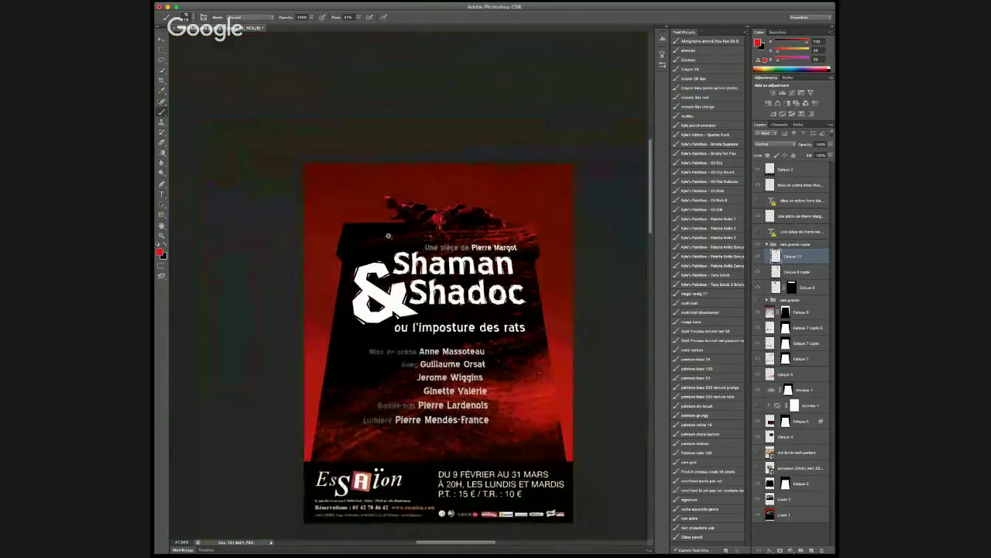
scroll(385, 235, up, 8)
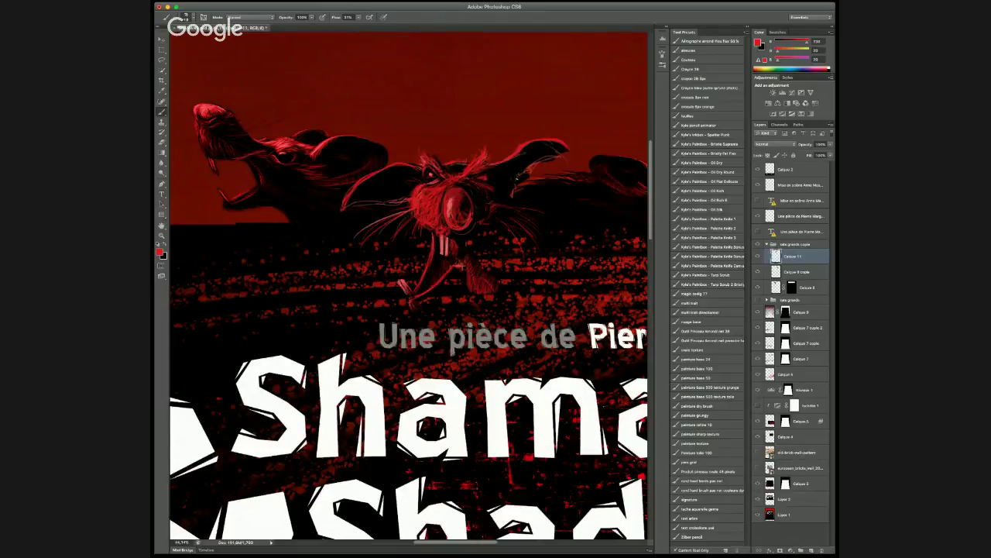
key(x)
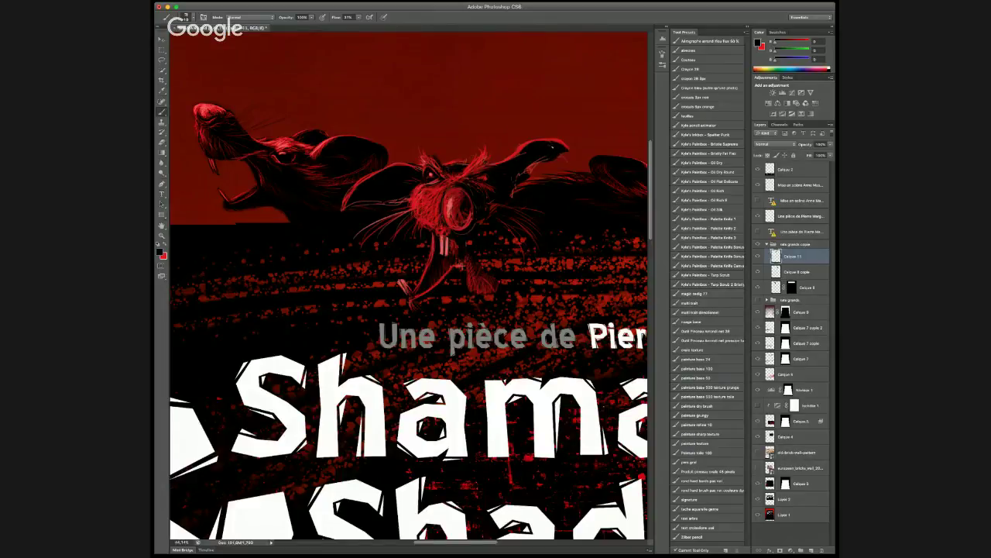
drag(548, 160, 533, 161)
alt+click(494, 165)
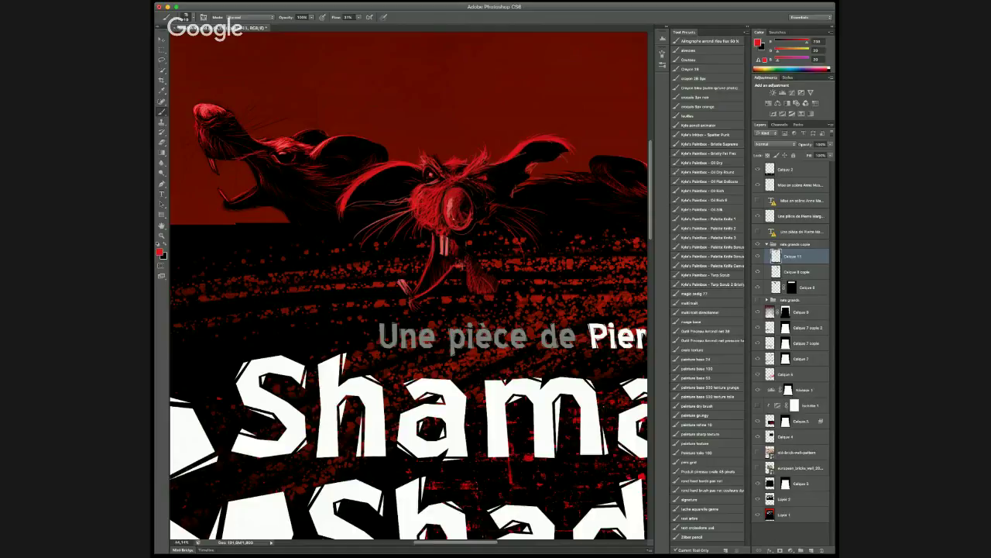
Repaint the middle rat's nostril area with black and red, and highlight the nose with light red sampled from it
key(x)
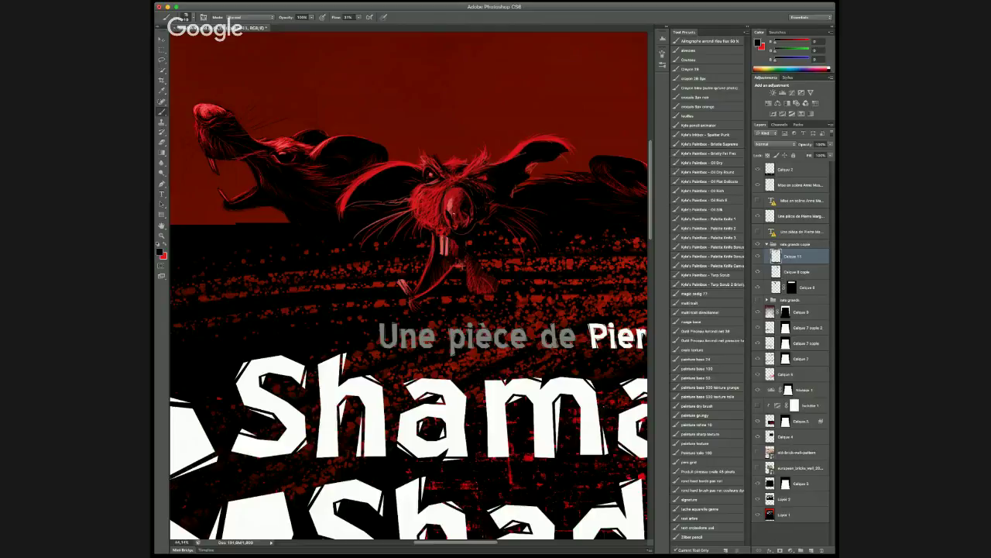
key(x)
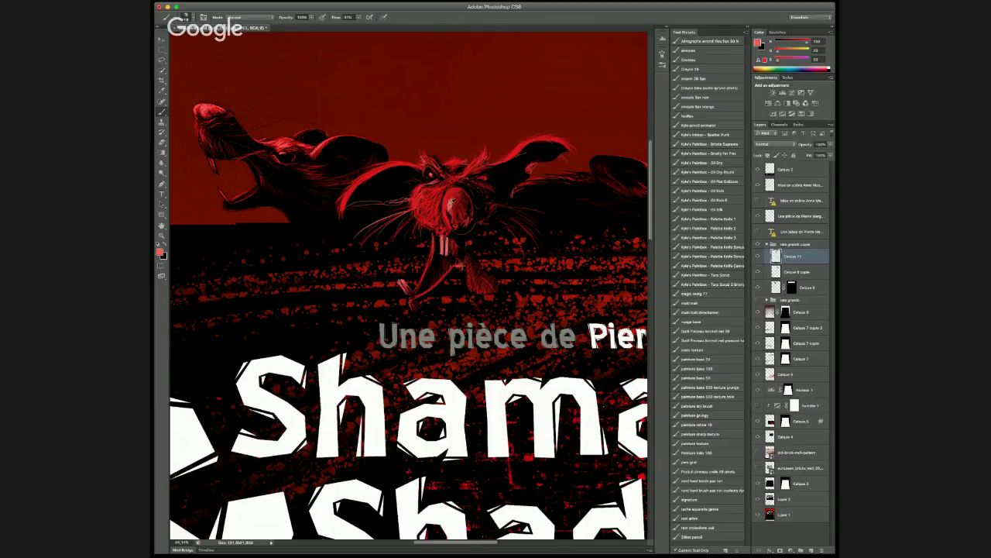
alt+click(449, 205)
drag(447, 204, 444, 216)
drag(446, 203, 447, 228)
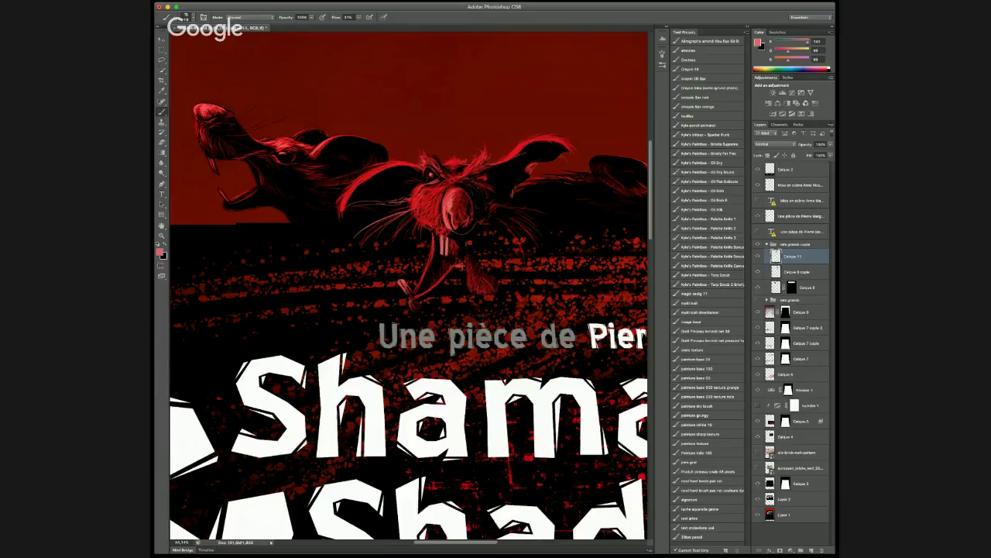
Blend the middle rat's nose with sampled reds and touch up its lower edge in the bright red of the ear rim
alt+click(451, 199)
alt+click(457, 185)
alt+click(407, 165)
drag(453, 229, 460, 233)
scroll(480, 246, down, 6)
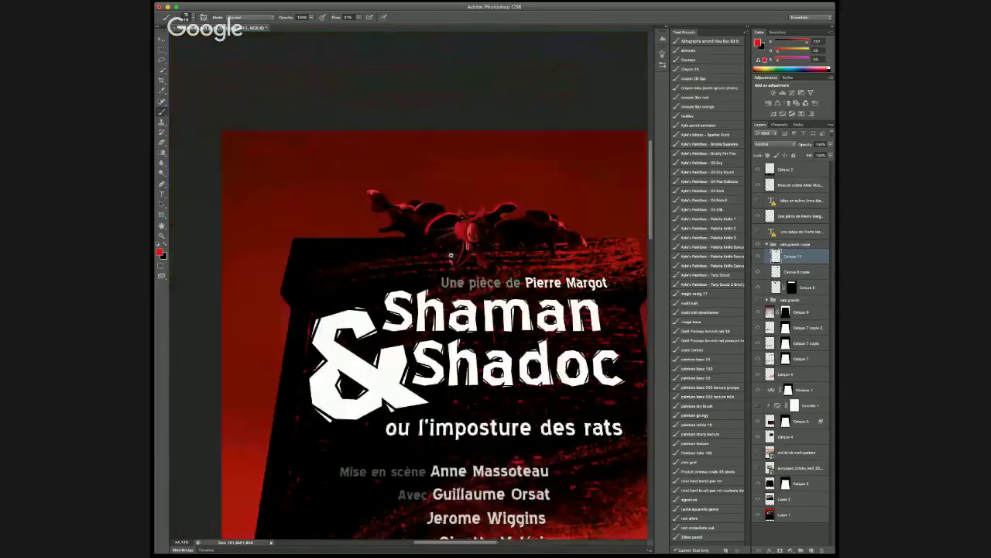
scroll(432, 255, down, 1)
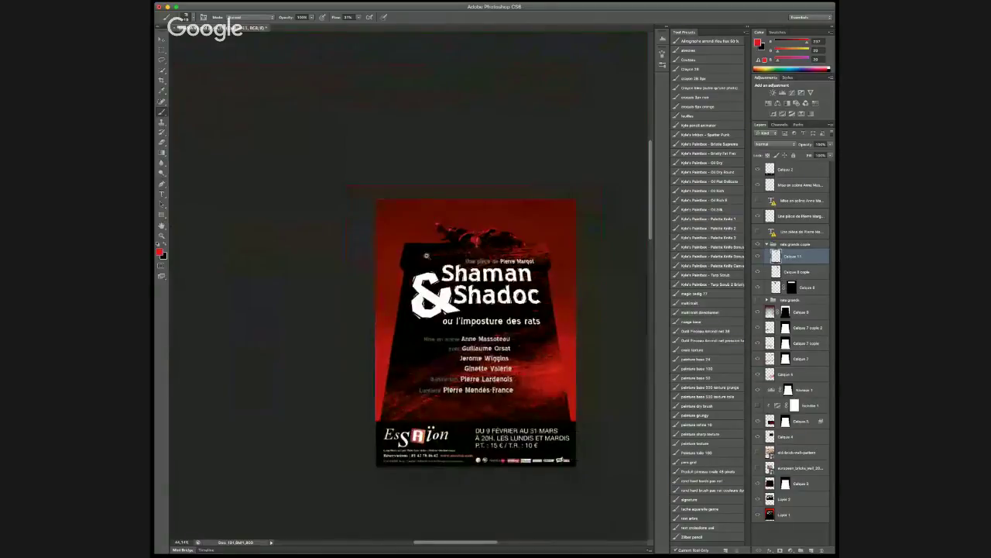
scroll(435, 255, up, 3)
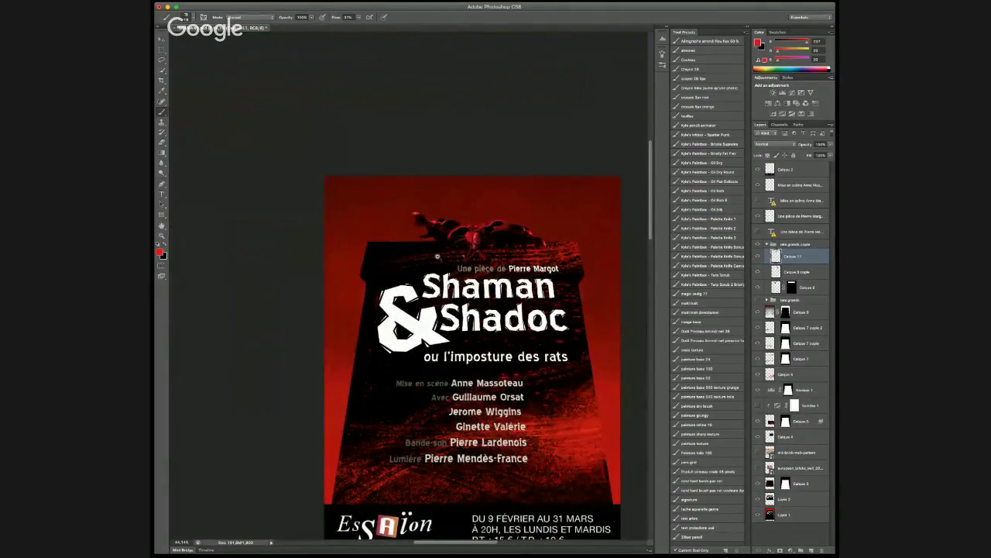
scroll(437, 256, up, 4)
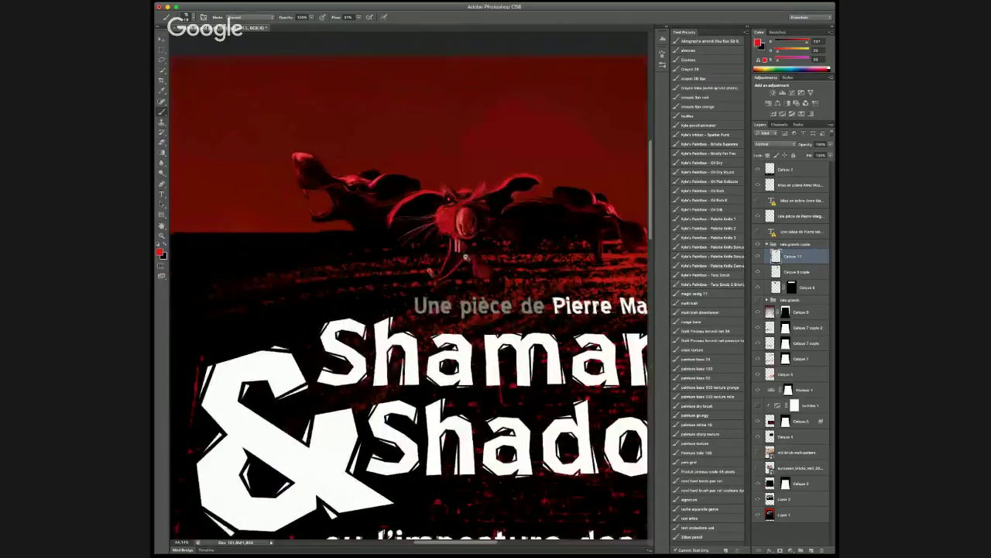
drag(477, 254, 426, 233)
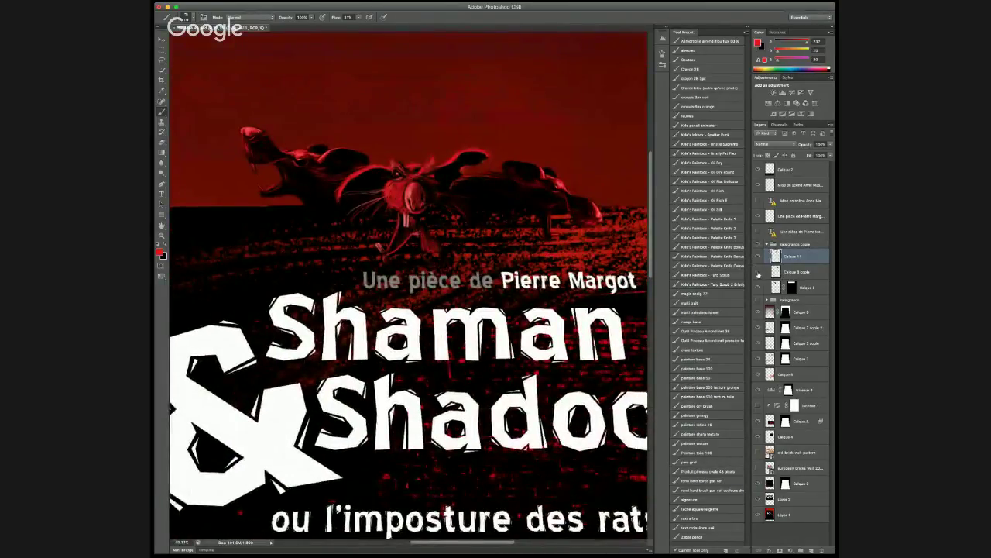
click(758, 272)
click(758, 273)
click(777, 273)
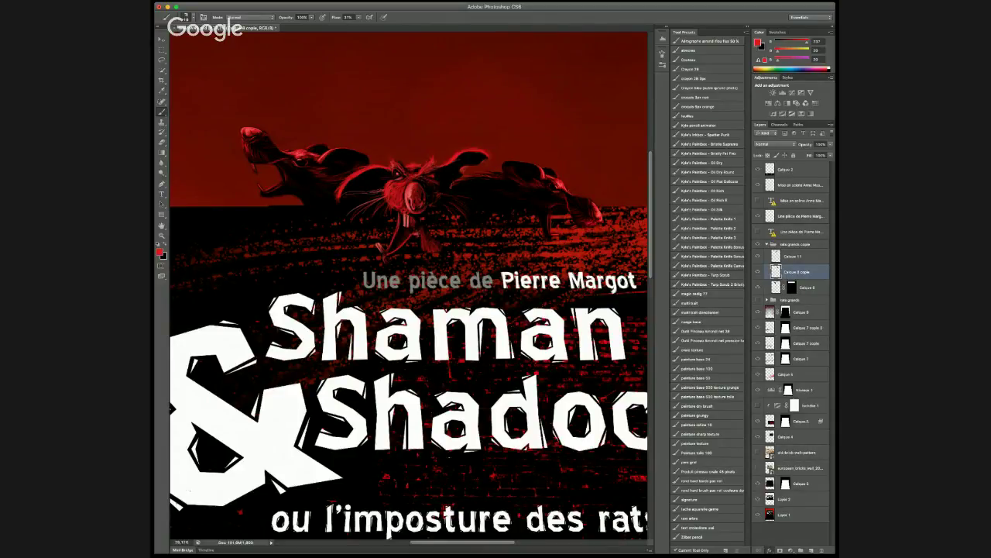
key(h)
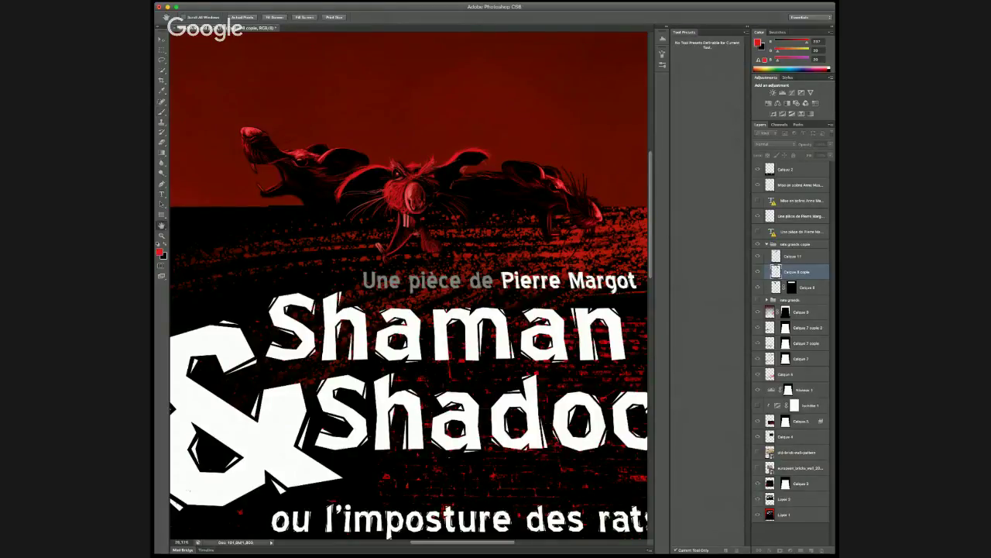
key(i)
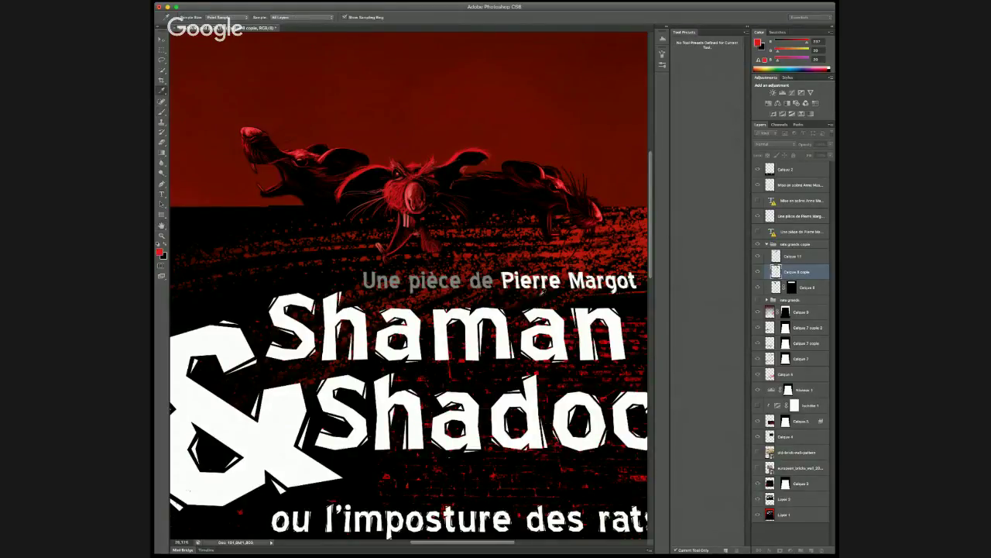
key(h)
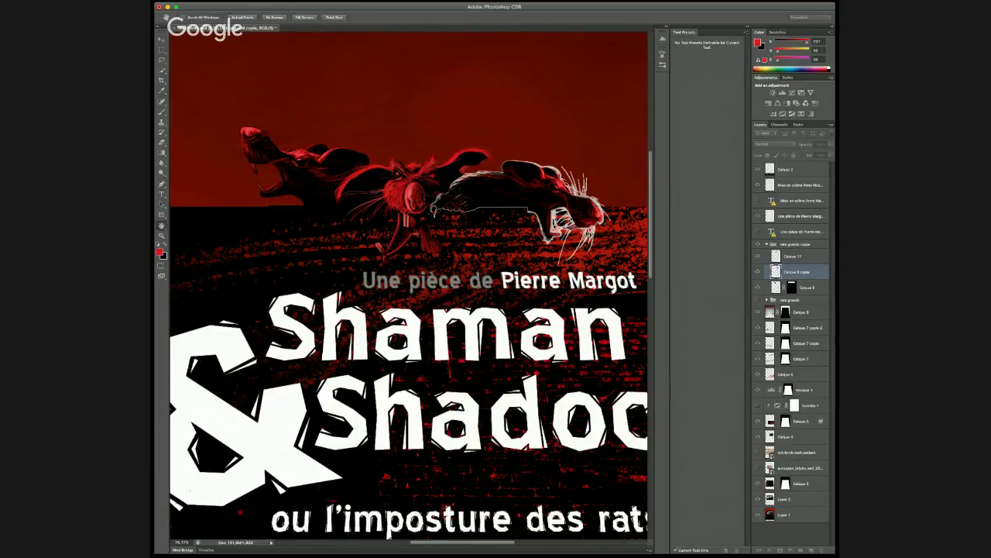
key(b)
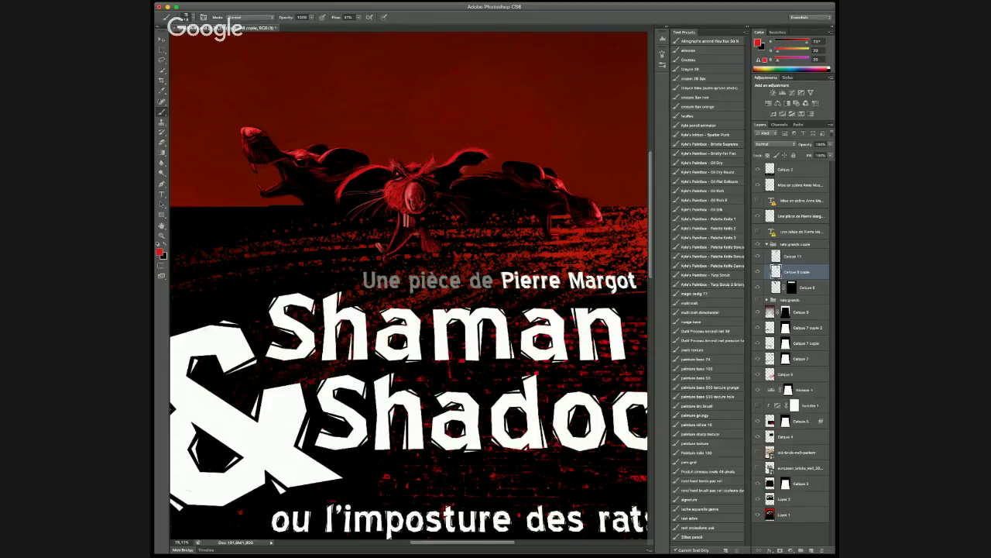
Rename the middle, left and right rats' layers centre, gauche and droite, and save the document
scroll(399, 177, up, 5)
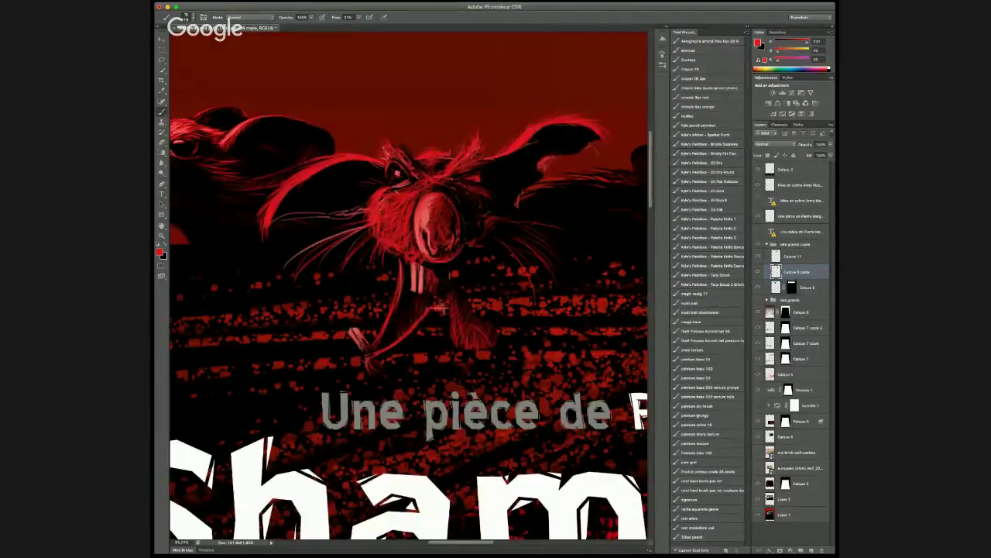
key(alt+bracketright)
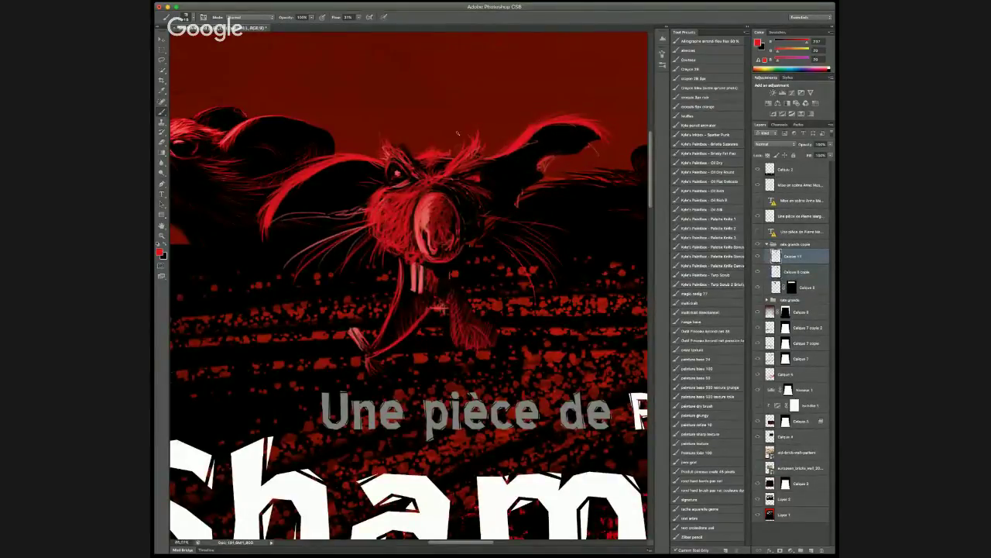
double_click(794, 256)
text(di)
key(Return)
double_click(805, 288)
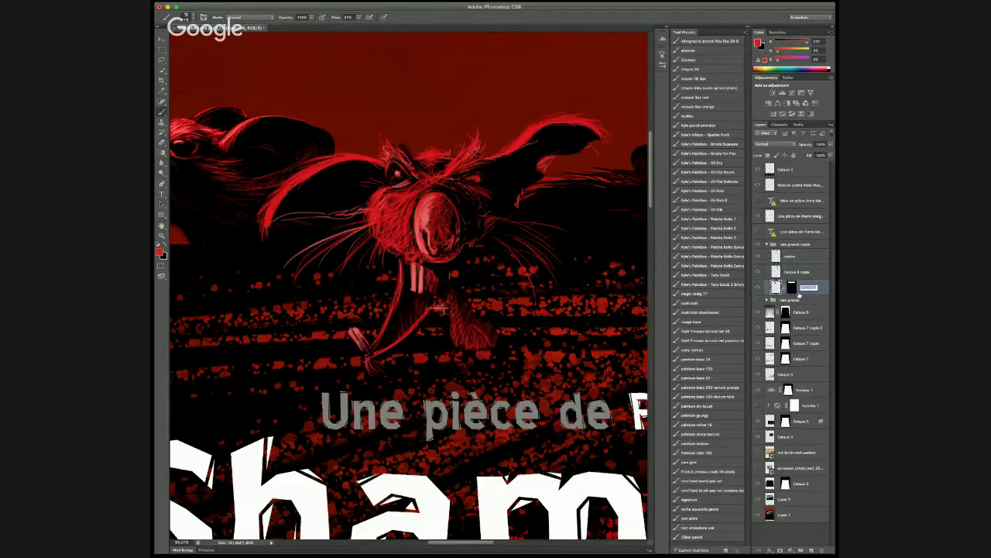
text(gauche)
key(Return)
double_click(795, 273)
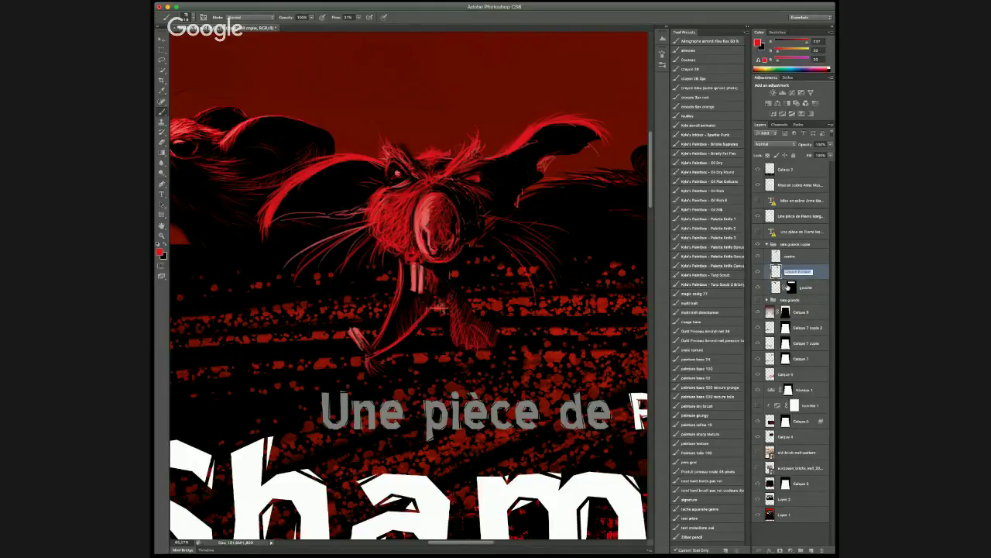
text(droite)
key(Return)
key(ctrl+s)
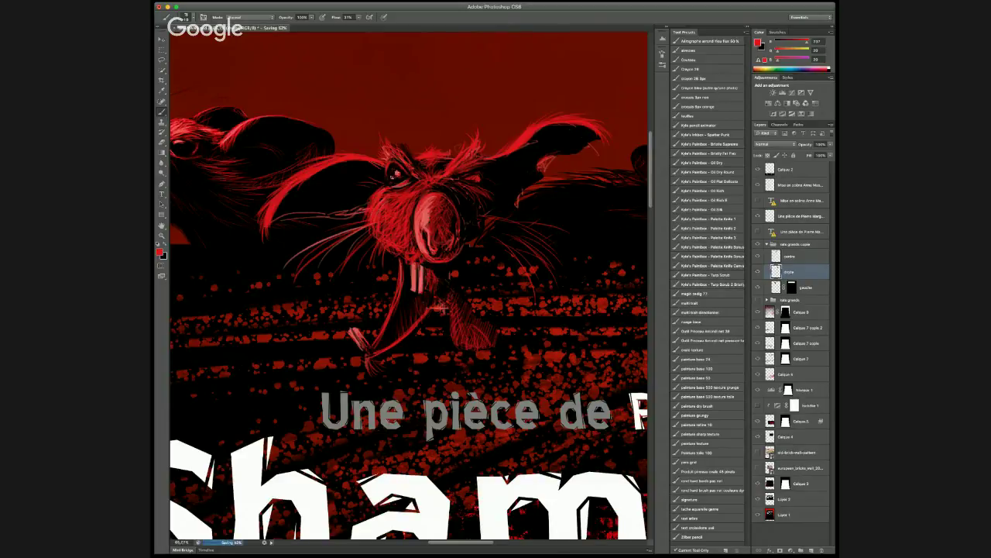
Repaint the middle rat's eye on the centre layer with alternating red and black strokes
click(798, 256)
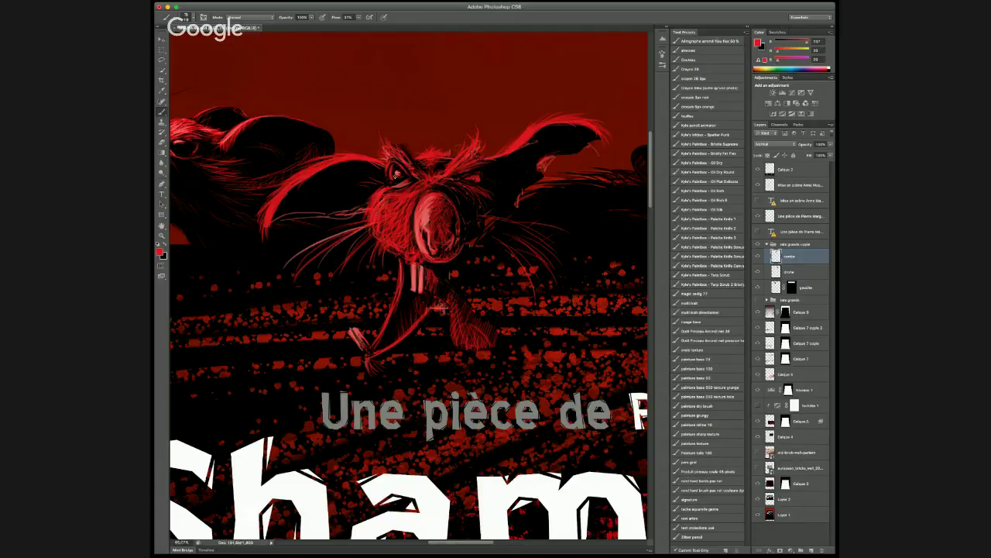
key(x)
key(x)
key(x)
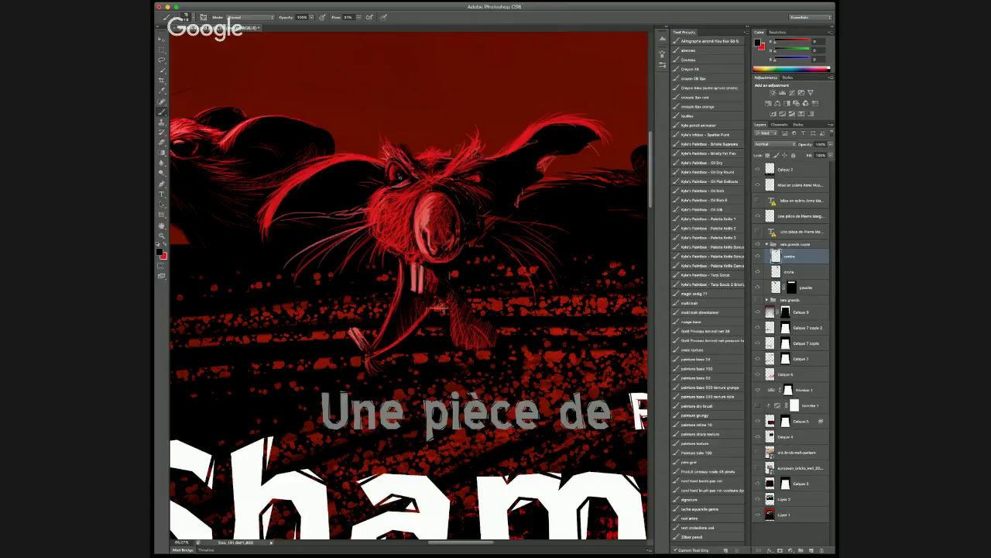
Strengthen the edge of the middle rat's lower jaw with bright red strokes, sampling the colour just below its nose
scroll(391, 208, down, 5)
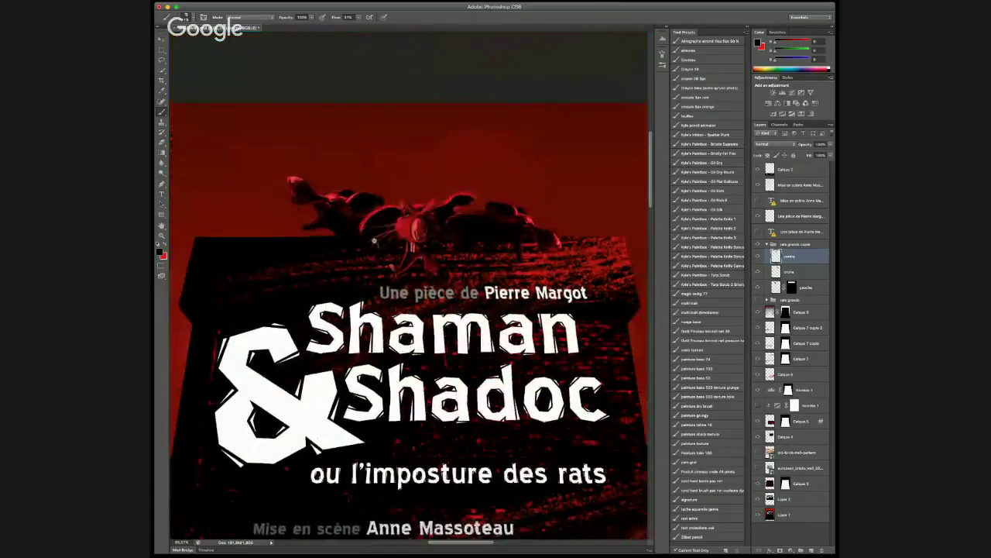
scroll(372, 241, down, 3)
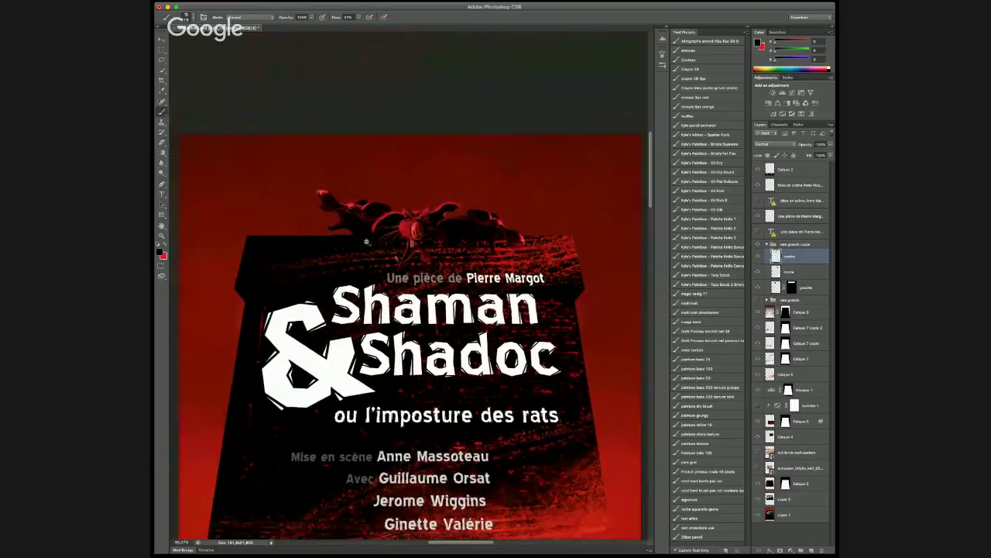
scroll(396, 243, up, 6)
scroll(396, 243, up, 1)
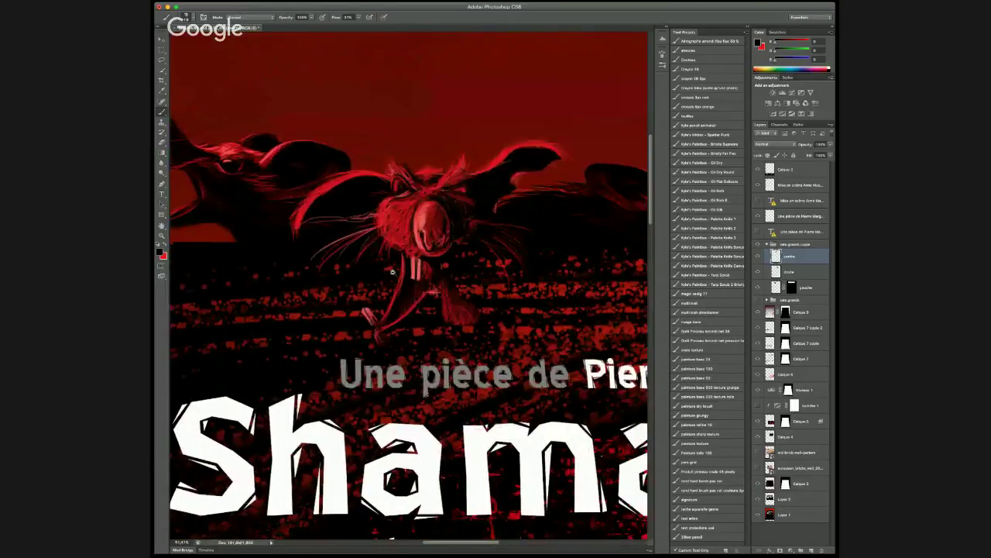
scroll(393, 271, down, 1)
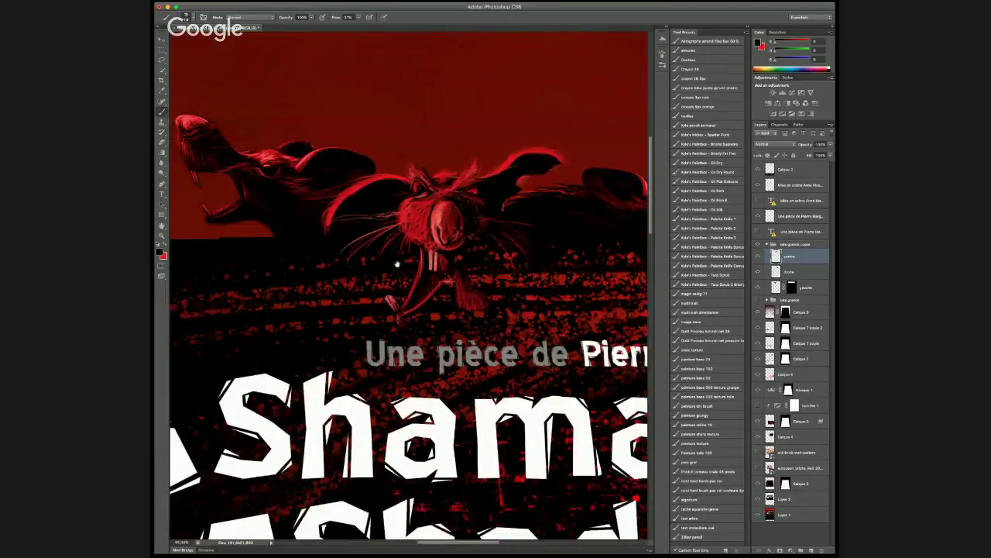
drag(396, 264, 429, 257)
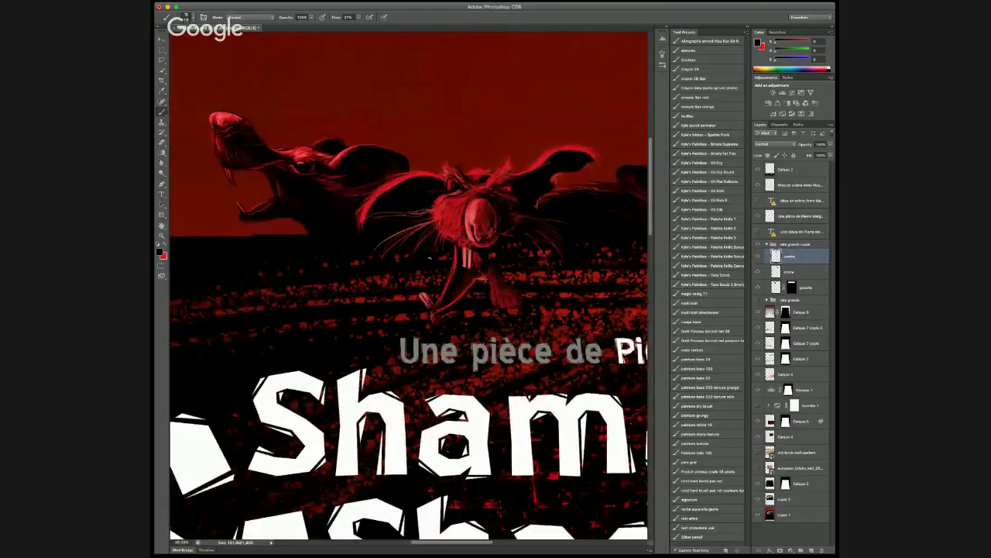
alt+click(475, 262)
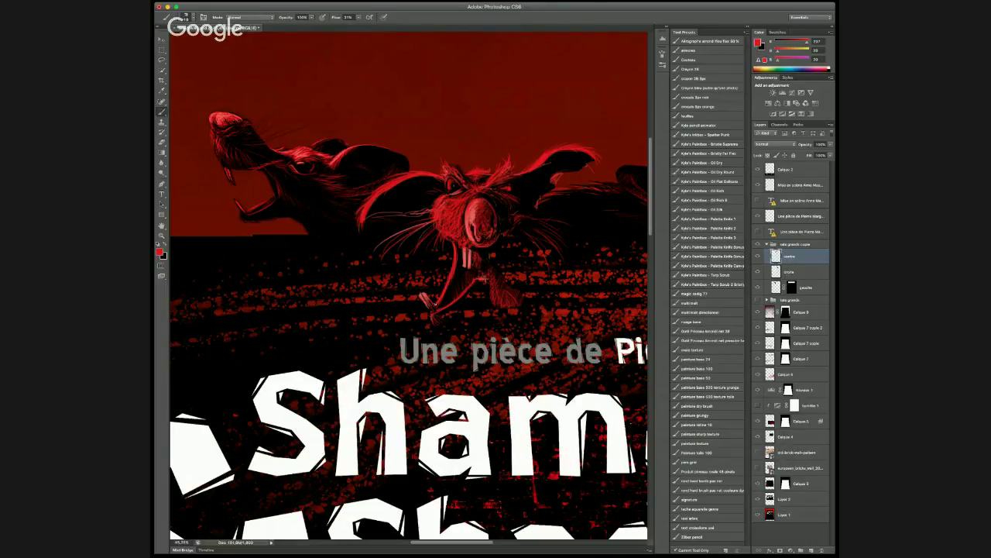
drag(440, 283, 435, 301)
drag(453, 264, 454, 248)
Reshape the middle rat's lower jaw and build up a fur tuft on its chin with alternating black and red strokes
key(x)
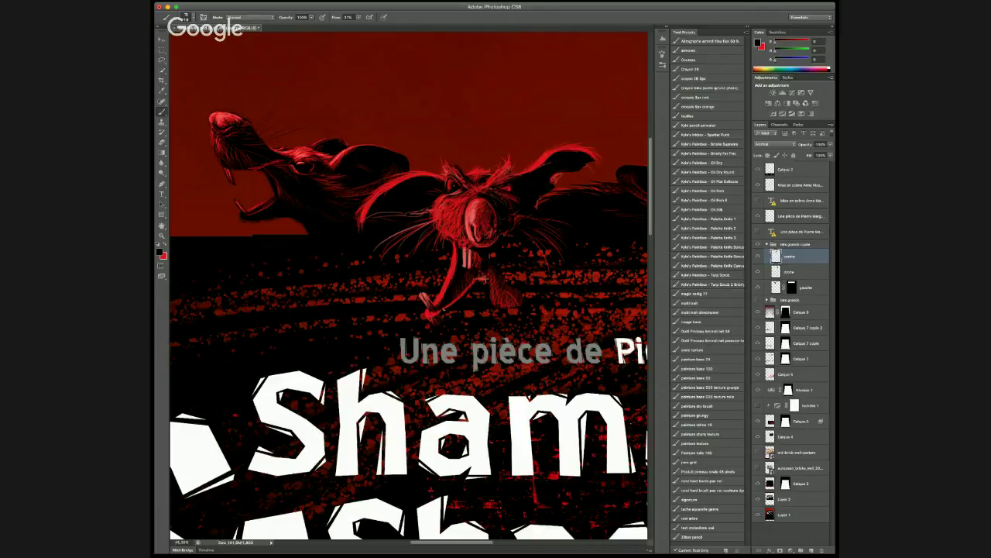
key(x)
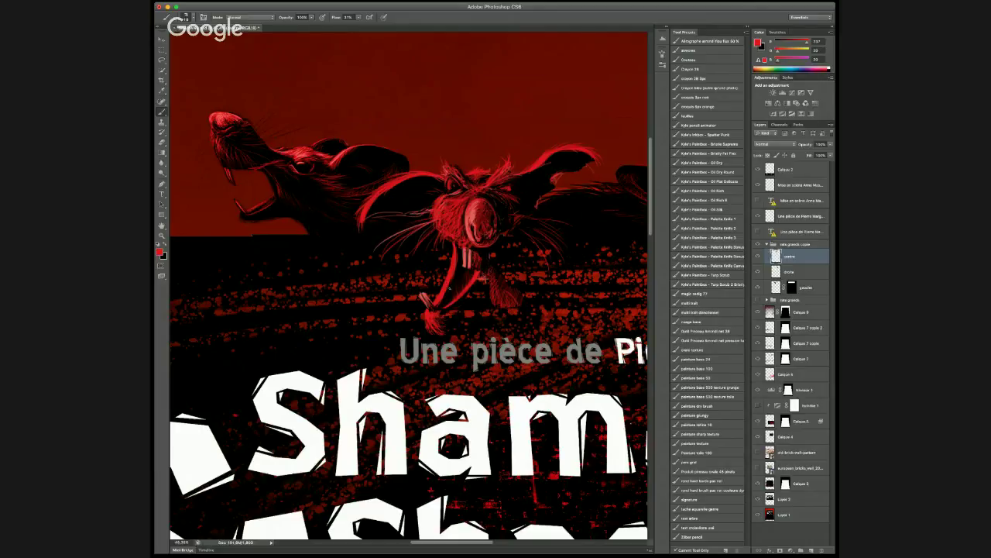
key(x)
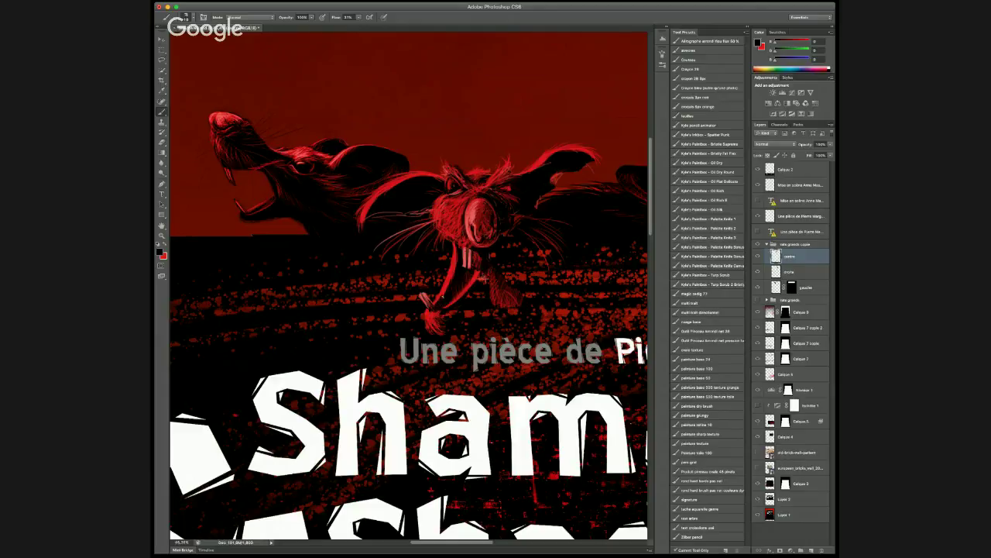
drag(454, 269, 451, 282)
key(x)
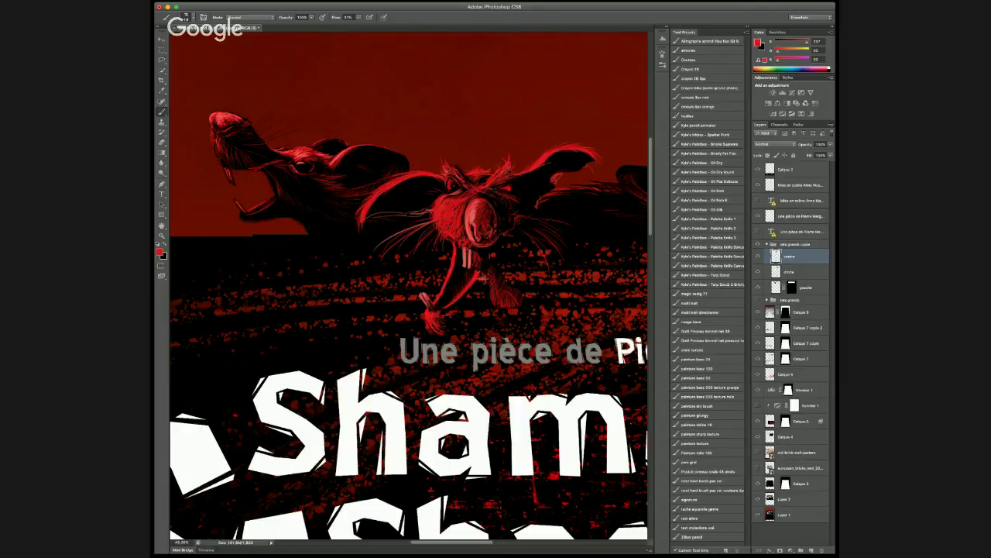
Darken the fur and whisker roots on the middle rat's muzzle, just beside its nose, with short black strokes
key(x)
click(448, 217)
click(443, 217)
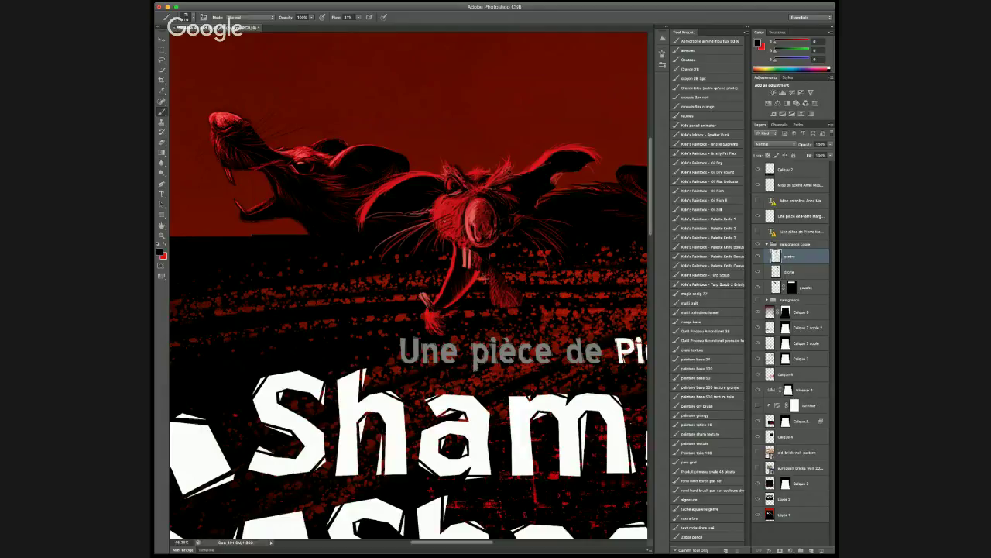
drag(447, 215, 430, 215)
Add long red whiskers on both sides of the middle rat's muzzle and refine the hairs with black and red strokes
key(x)
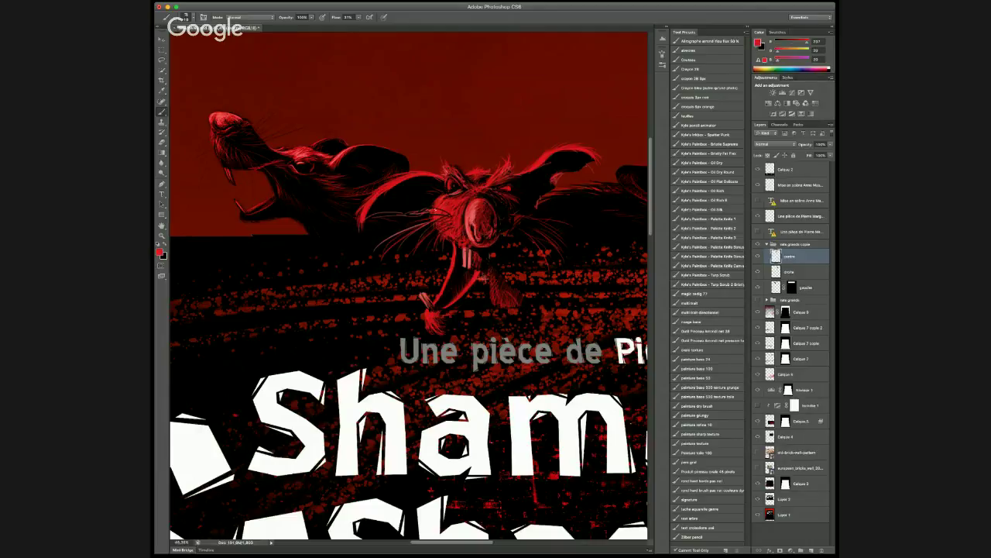
drag(433, 201, 408, 201)
mouse_move(576, 205)
mouse_down()
mouse_move(539, 206)
mouse_move(574, 270)
mouse_up()
key(x)
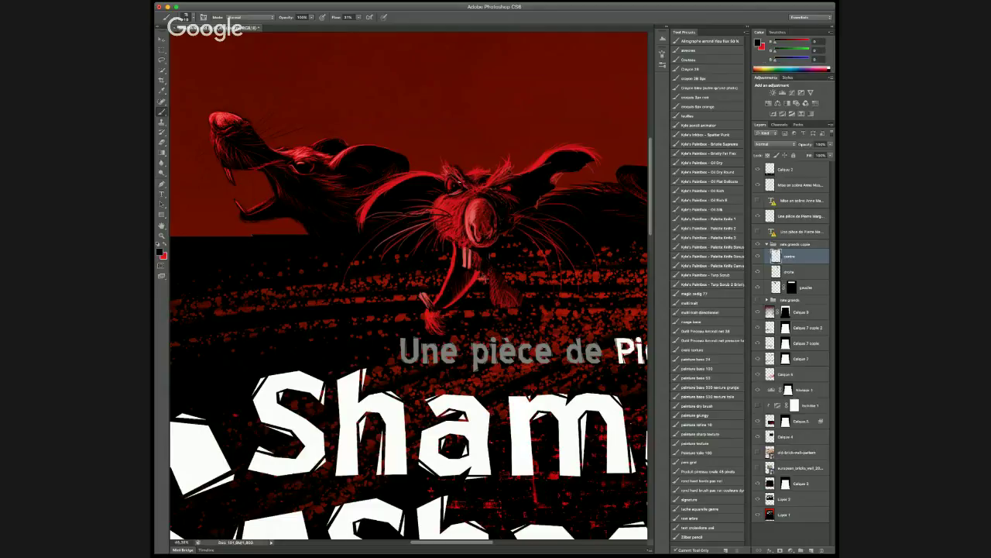
key(x)
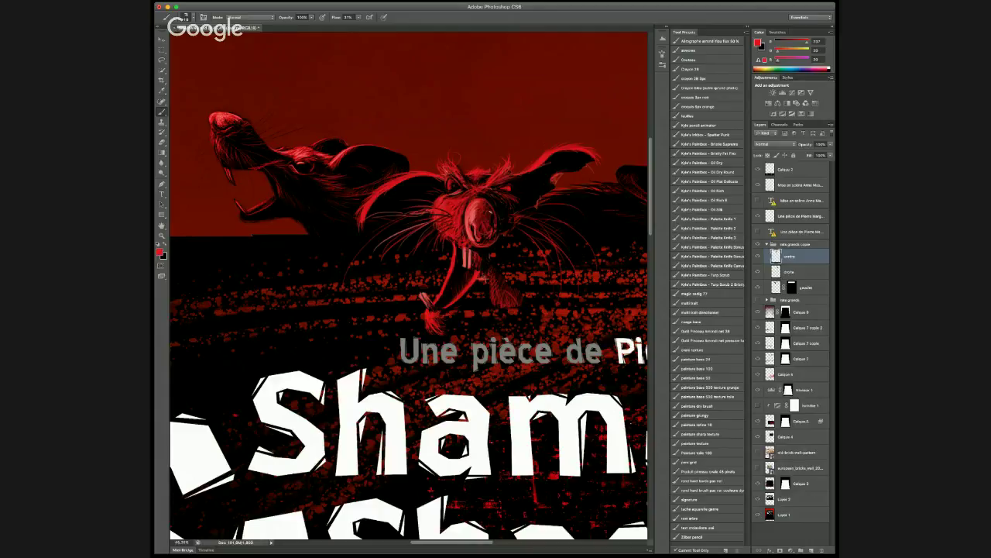
Examine the reworked rats at several distances, ending with the complete poster composition
scroll(483, 265, down, 2)
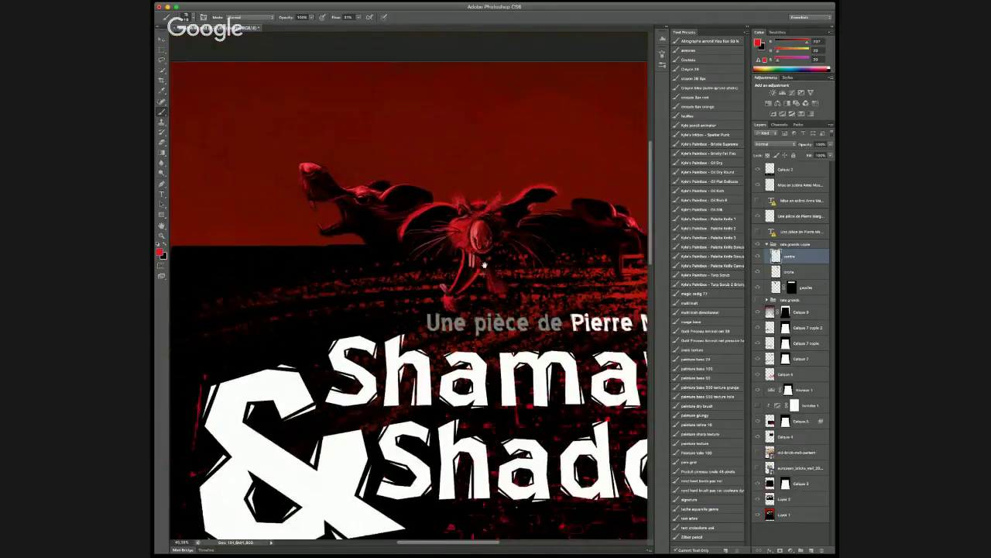
scroll(497, 271, down, 2)
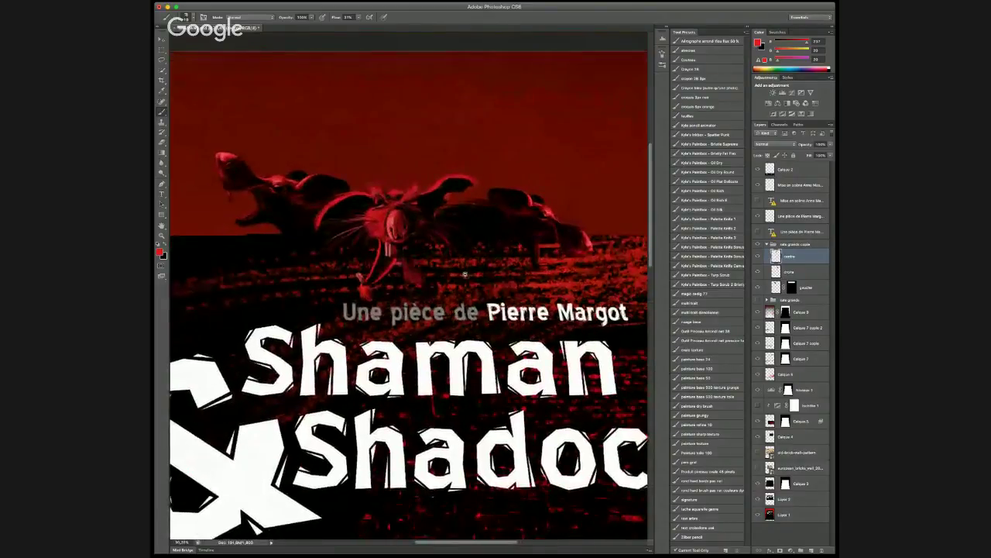
scroll(443, 274, down, 2)
scroll(443, 275, down, 1)
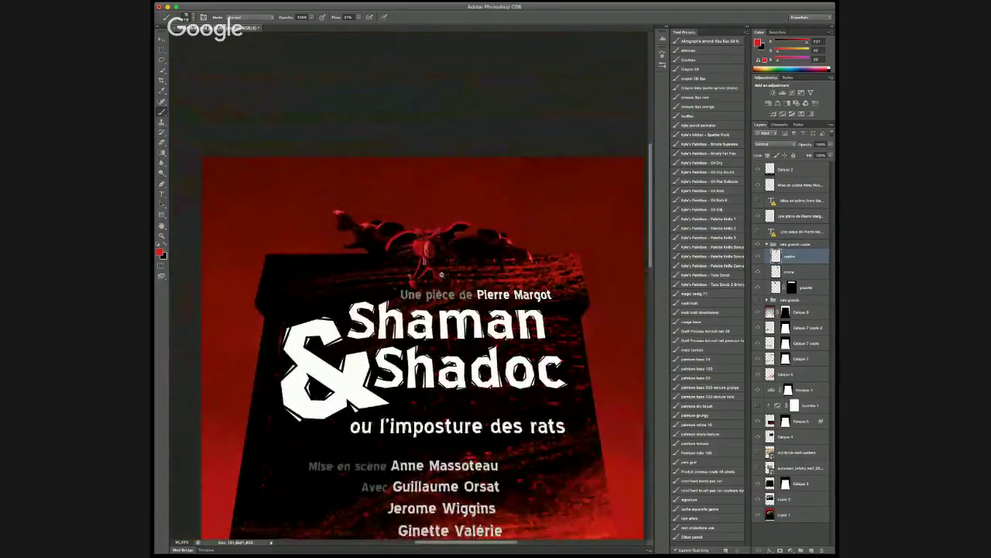
scroll(442, 274, up, 1)
scroll(444, 273, up, 1)
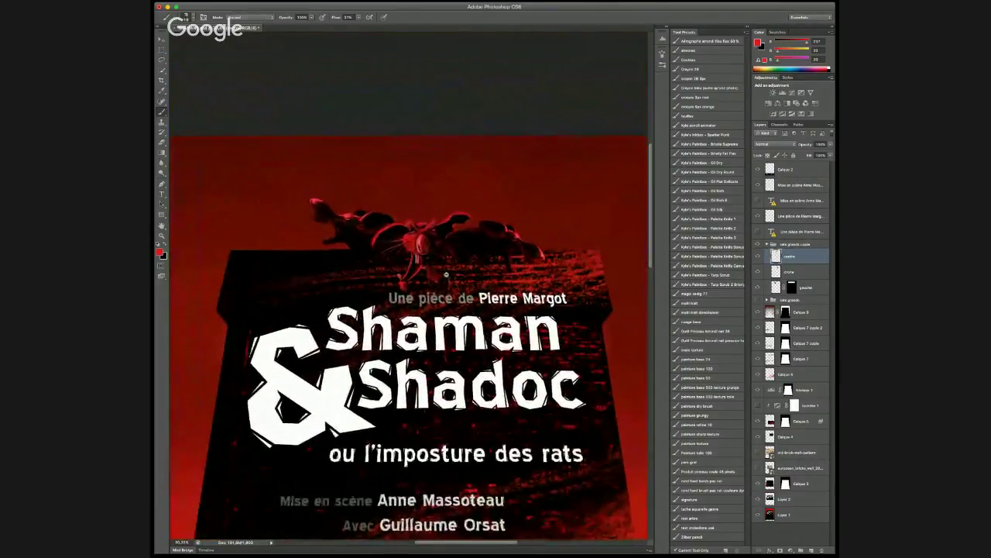
scroll(446, 273, down, 2)
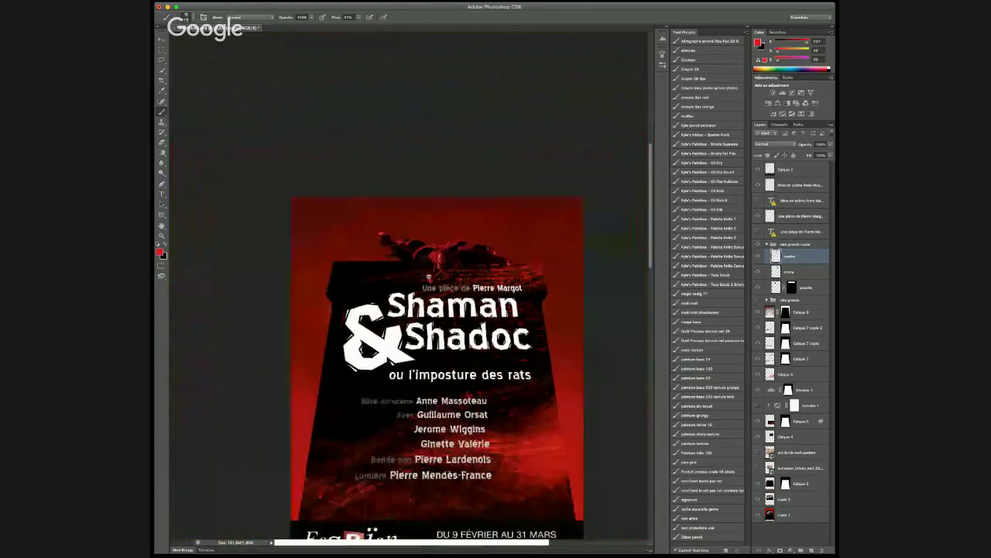
scroll(443, 278, up, 1)
scroll(444, 278, down, 1)
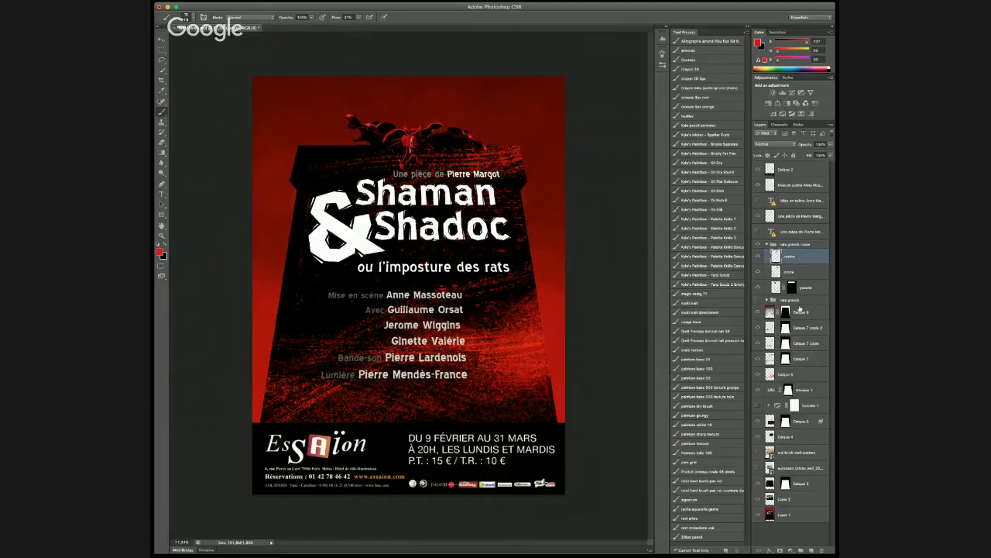
Compare Layer 1 shown alone with the full poster composition
click(758, 515)
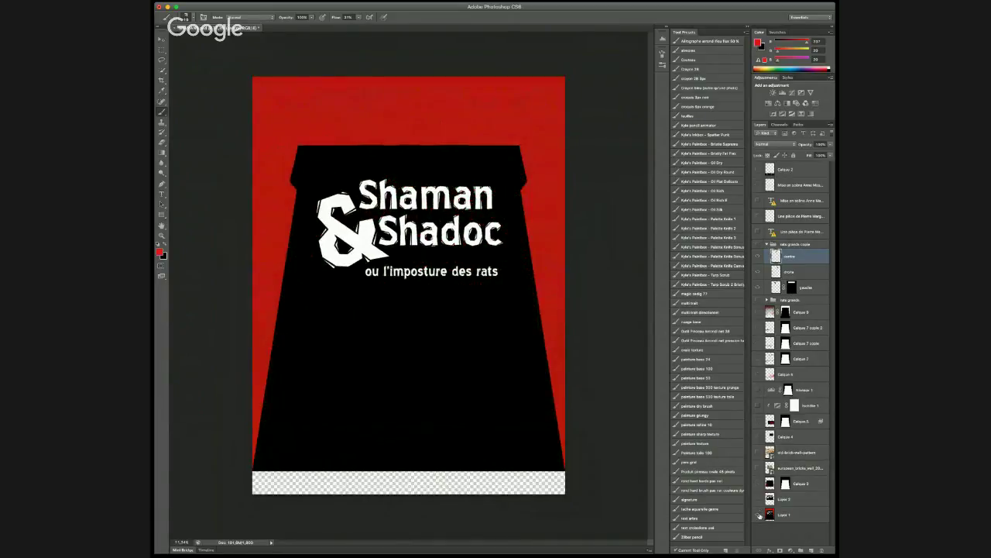
click(759, 515)
click(759, 515)
click(759, 515)
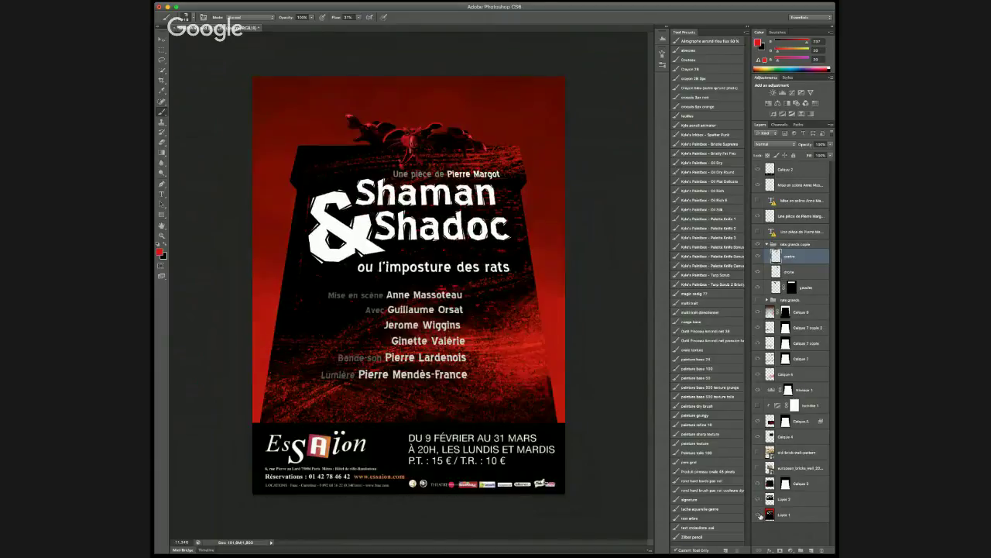
Isolate Layer 1 and select a long rectangular strip of red background directly above the monument
click(775, 516)
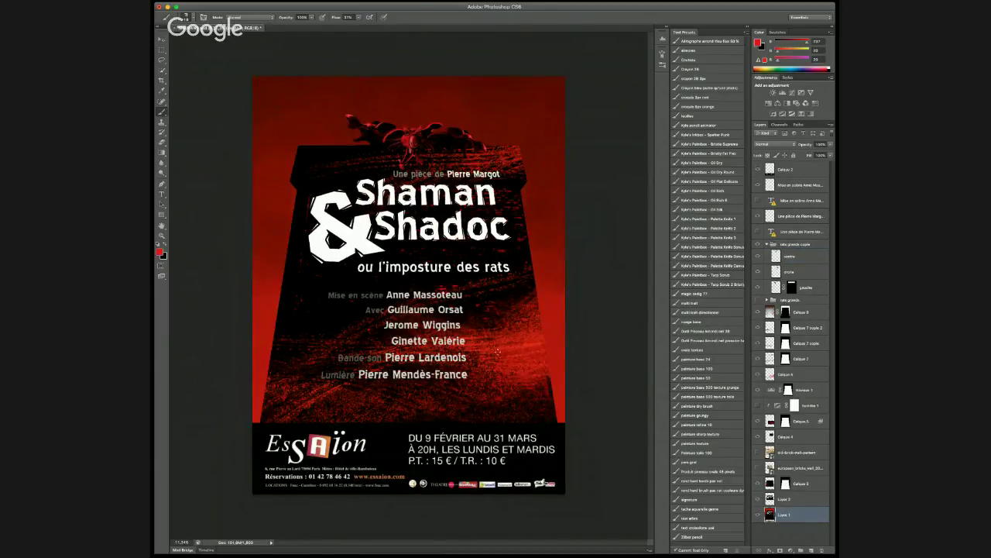
click(756, 515)
key(m)
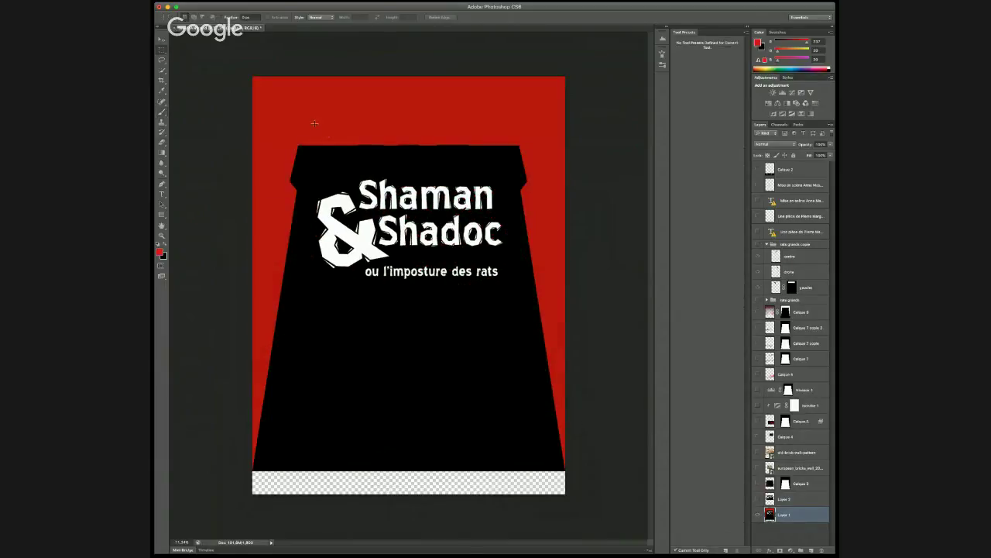
drag(291, 121, 541, 144)
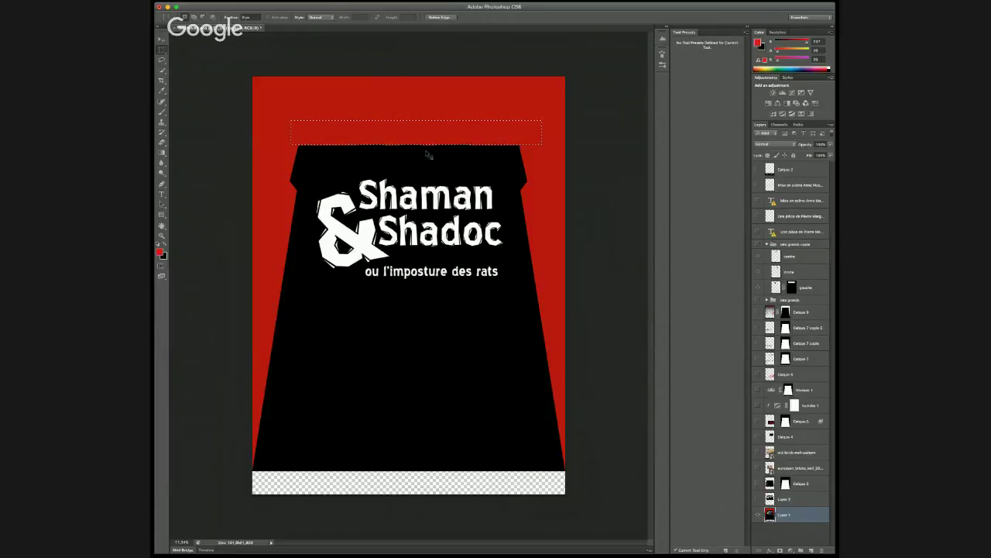
Adjust the strip selection so its lower side lines up with the monument's uneven top edge, keeping the selection active
scroll(412, 153, up, 3)
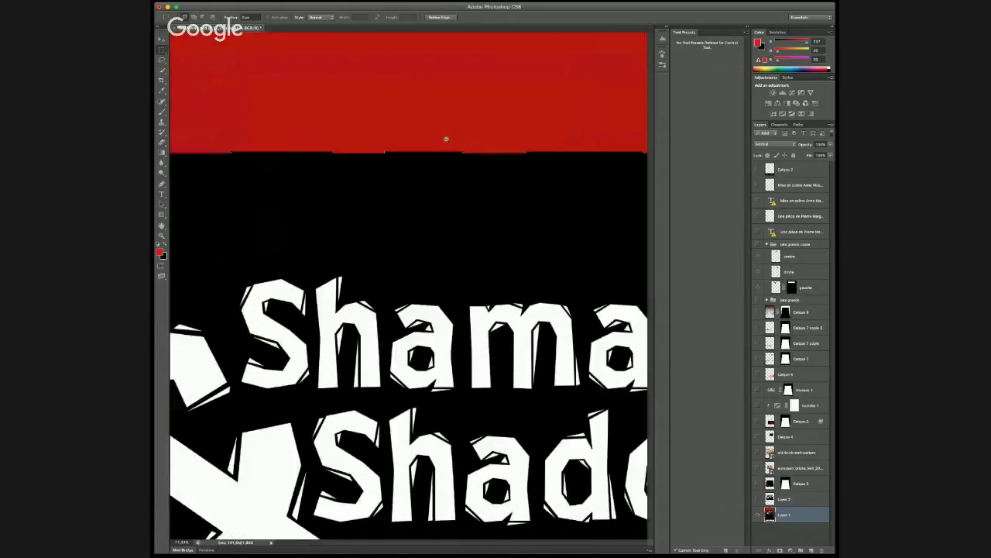
key(Down)
key(Down)
key(Down)
key(Down)
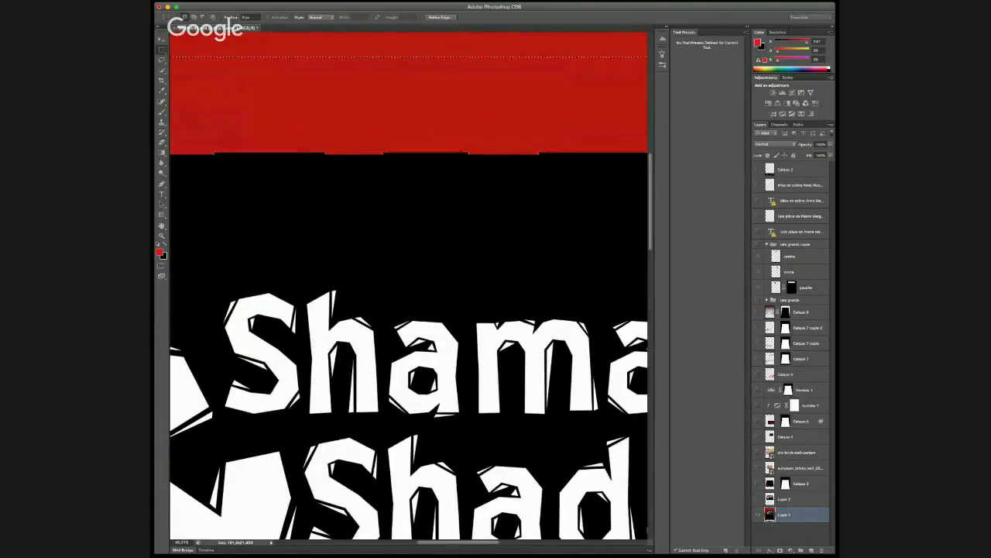
key(Up)
key(Up)
drag(434, 132, 434, 121)
scroll(409, 152, down, 3)
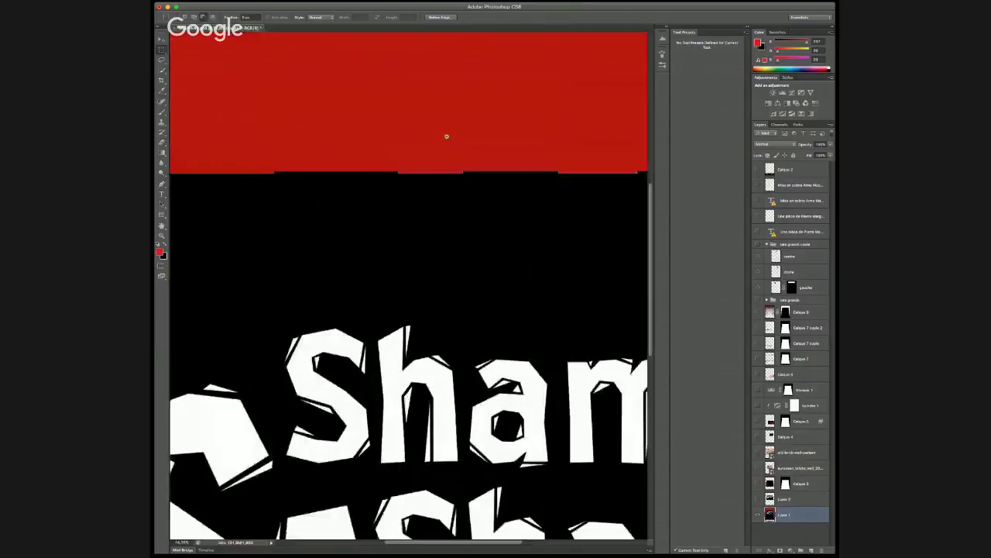
scroll(410, 151, up, 3)
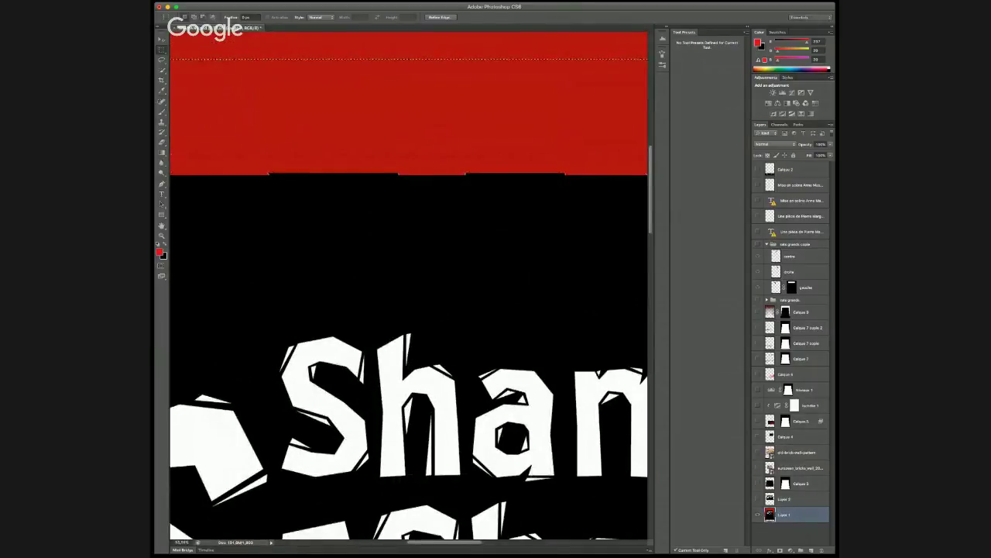
scroll(369, 163, up, 3)
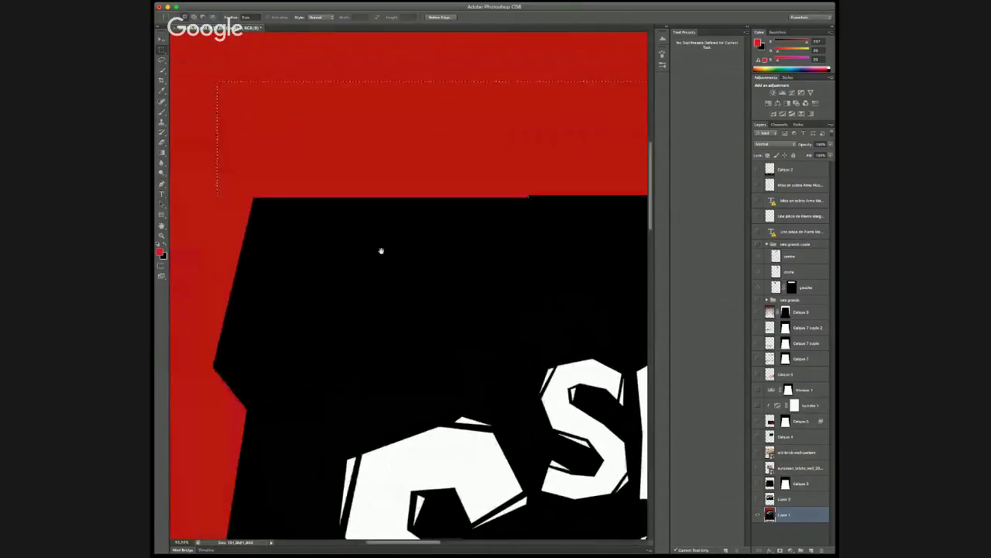
scroll(381, 250, up, 1)
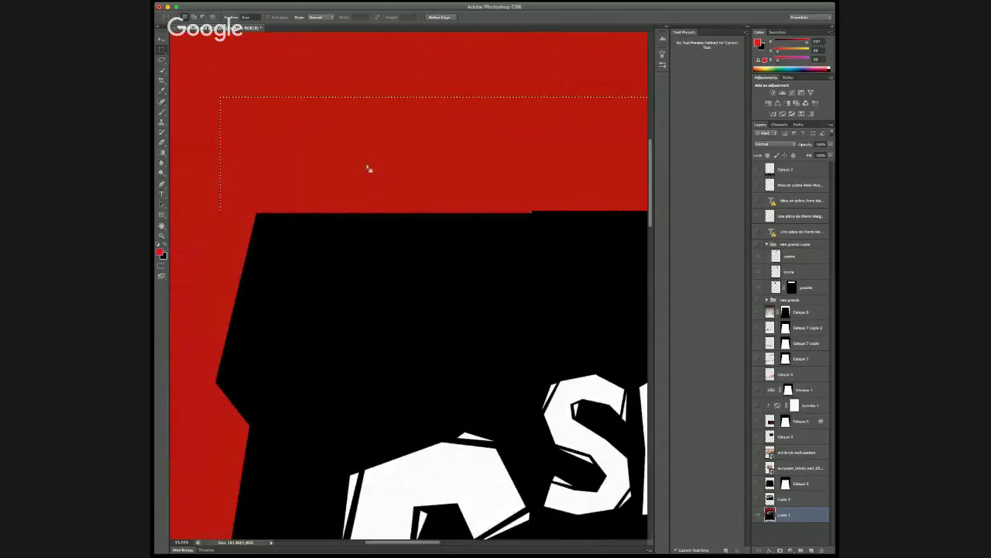
click(388, 260)
scroll(363, 244, down, 1)
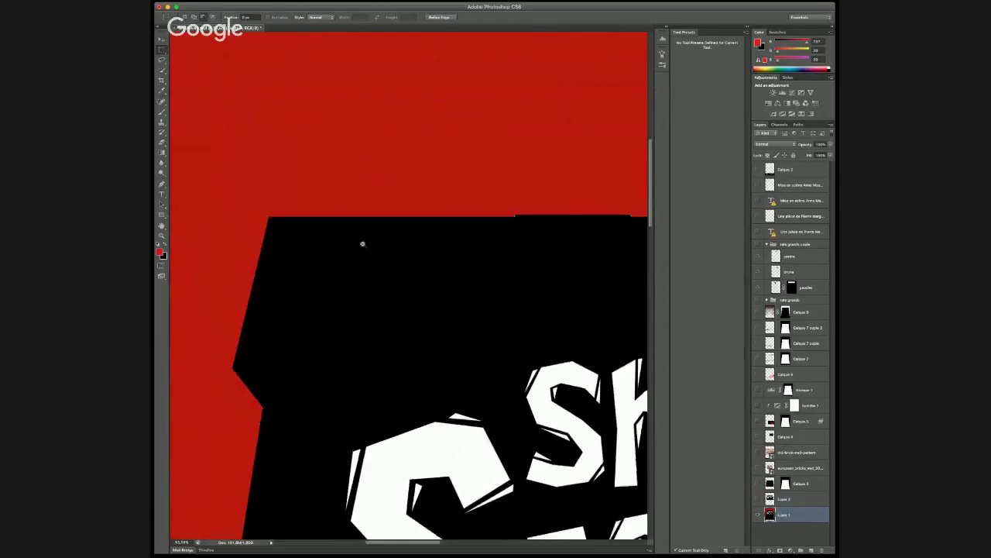
scroll(362, 243, down, 1)
key(ctrl+z)
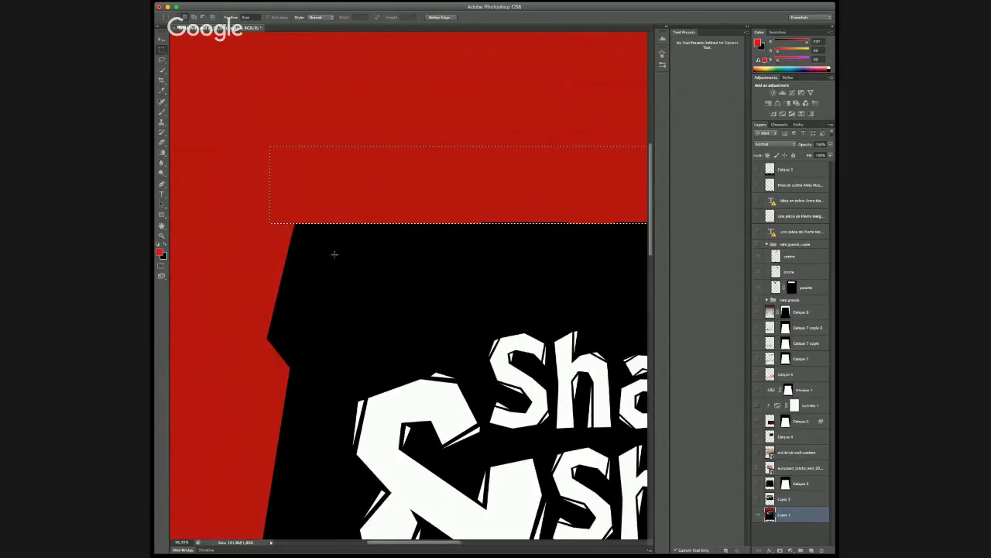
Fill the strip with the sampled background red to straighten the monument's top edge, then deselect and show all layers again
key(b)
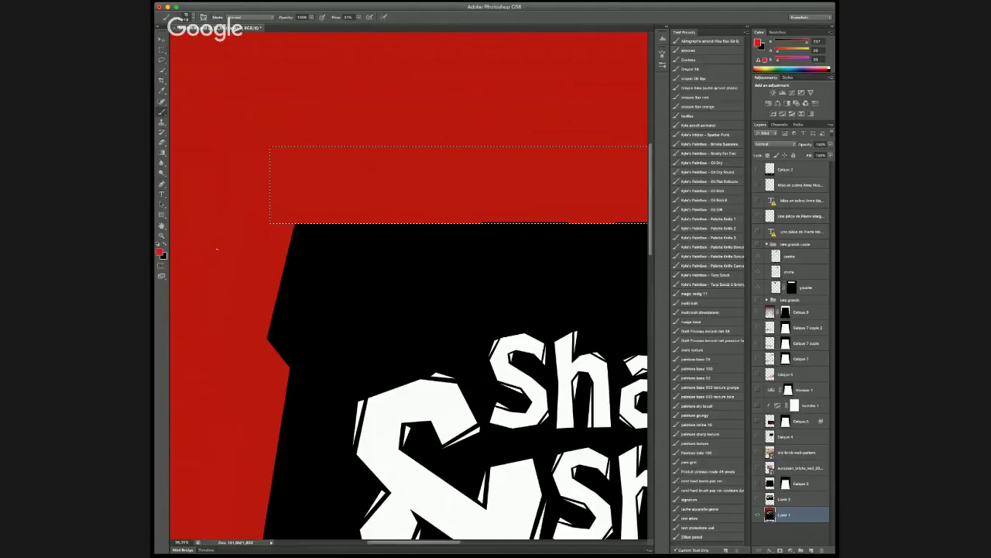
alt+click(223, 244)
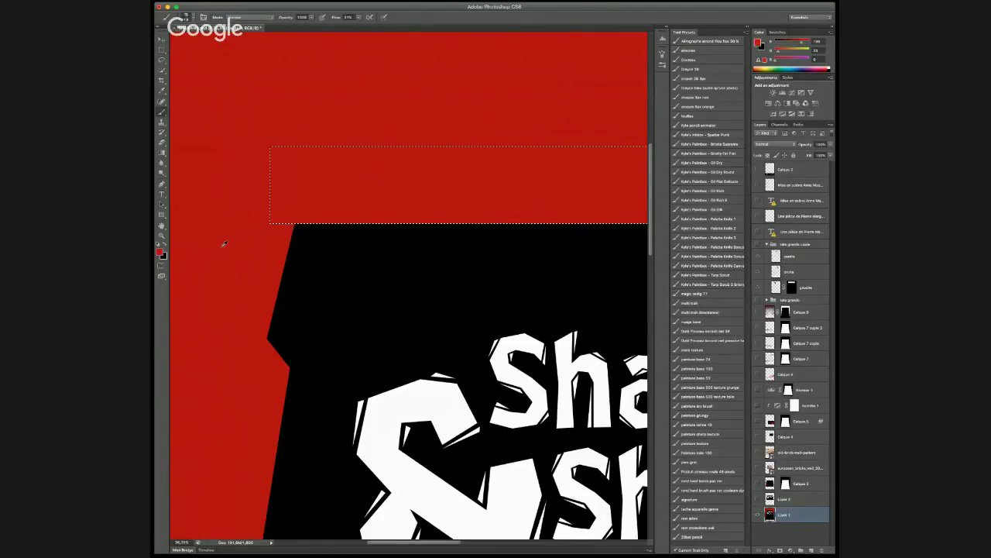
key(ctrl+d)
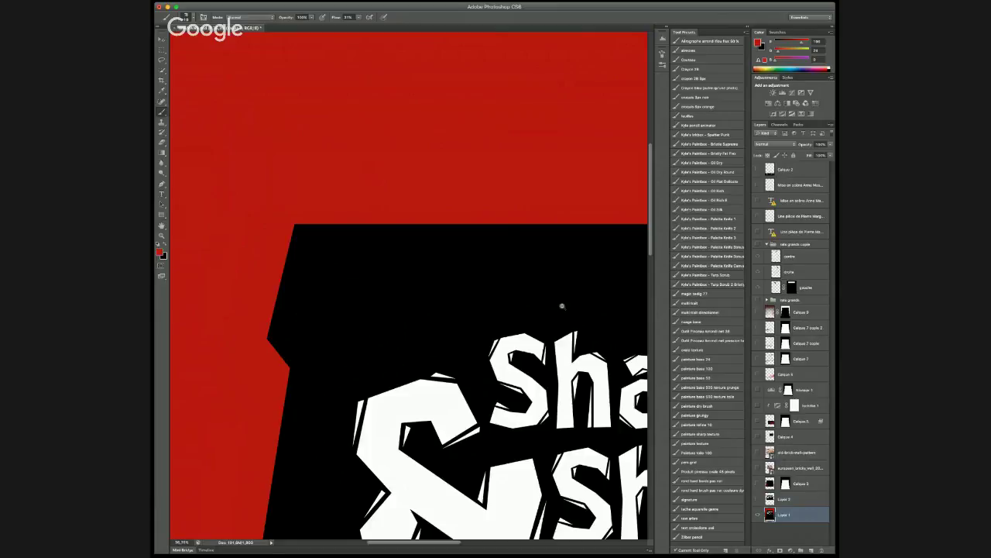
key(ctrl+0)
alt+click(758, 514)
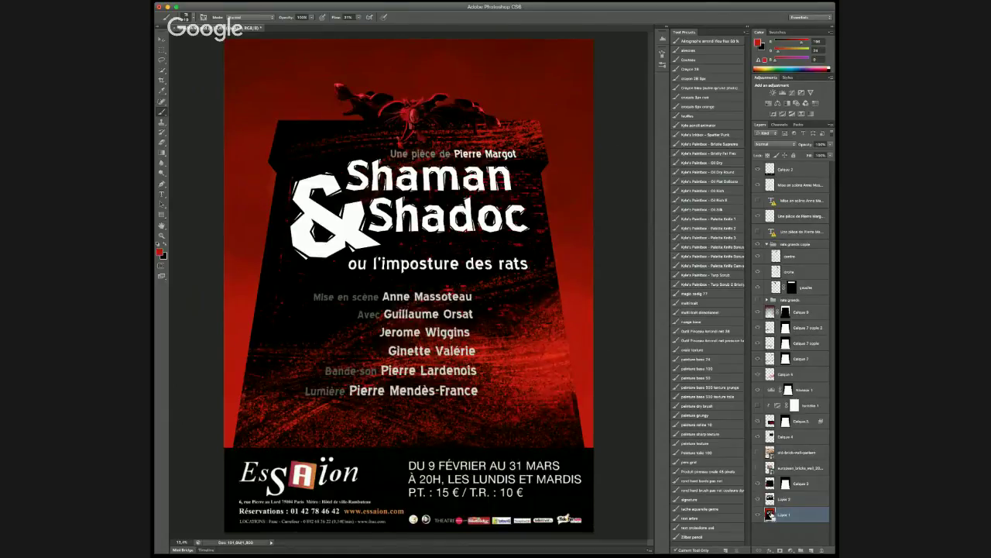
Reselect the strip above the monument and check the layer masks of the texture layers, including Niveaux 1 and Calque 7 copie 2
ctrl+click(771, 515)
click(777, 416)
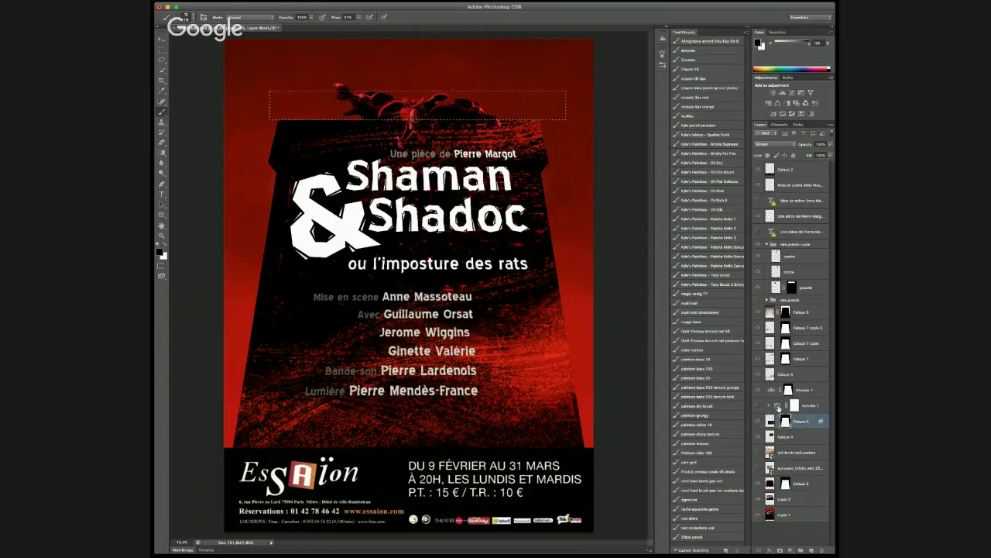
click(789, 390)
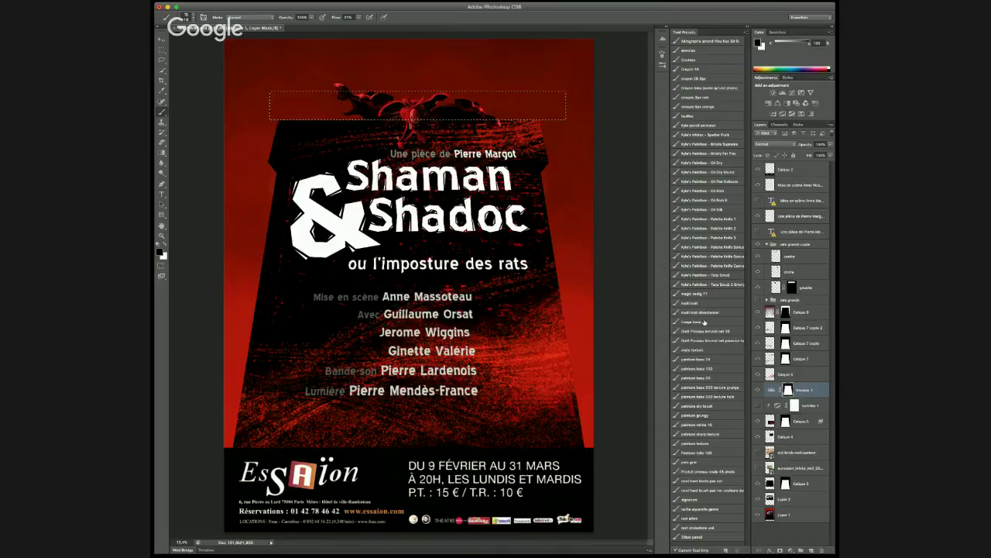
click(798, 312)
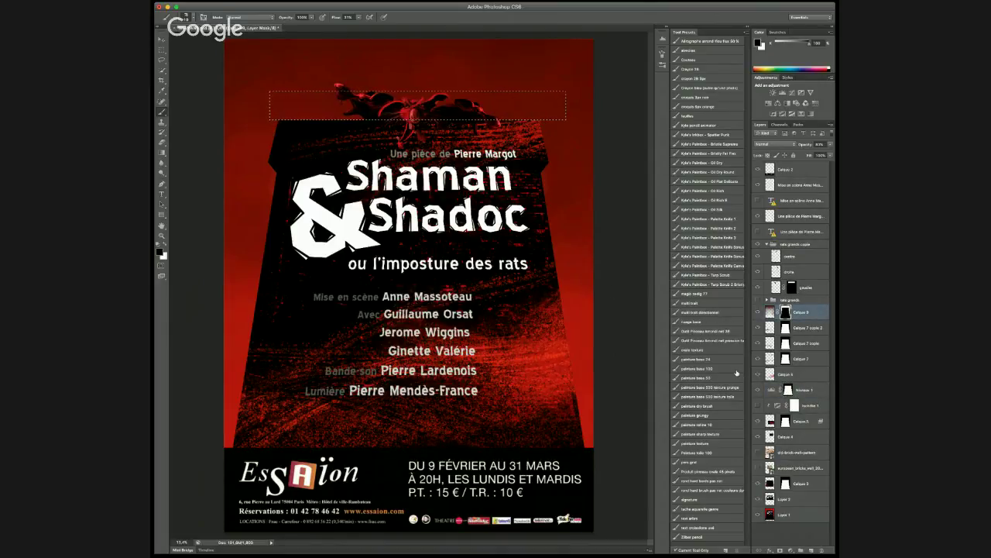
click(784, 328)
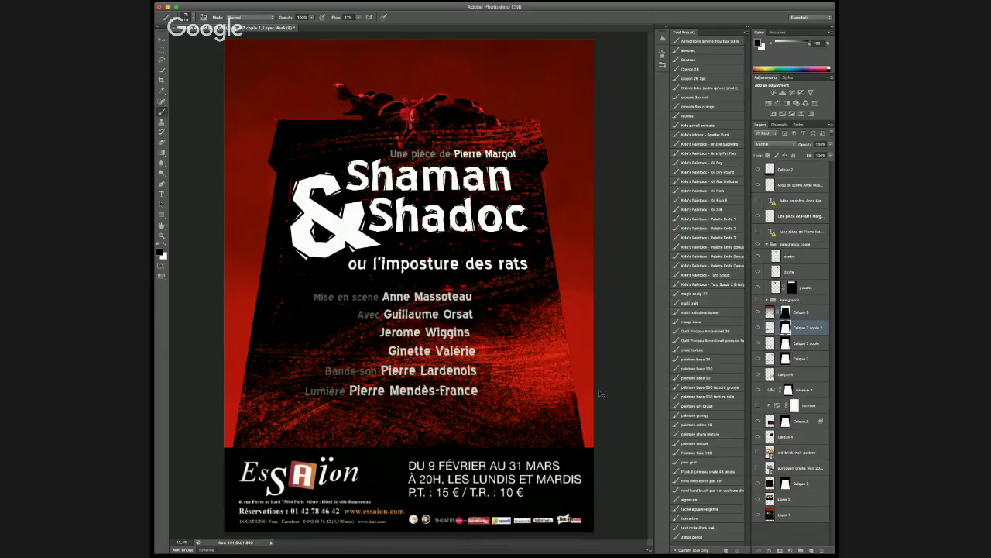
Inspect the monument's upper corner beside the ampersand, toggle the masked monument layer above Layer 2 off and on, and target its mask
key(ctrl+minus)
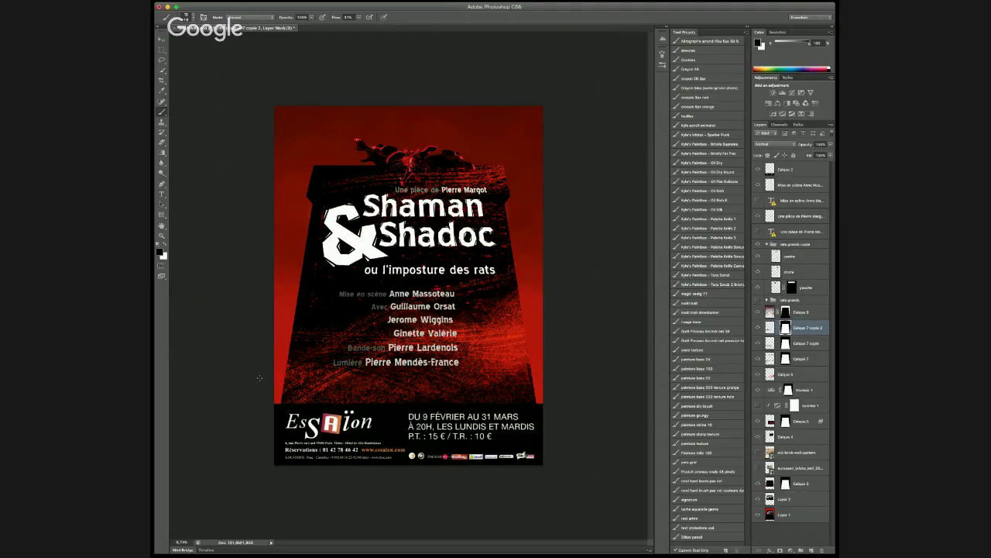
drag(318, 247, 426, 352)
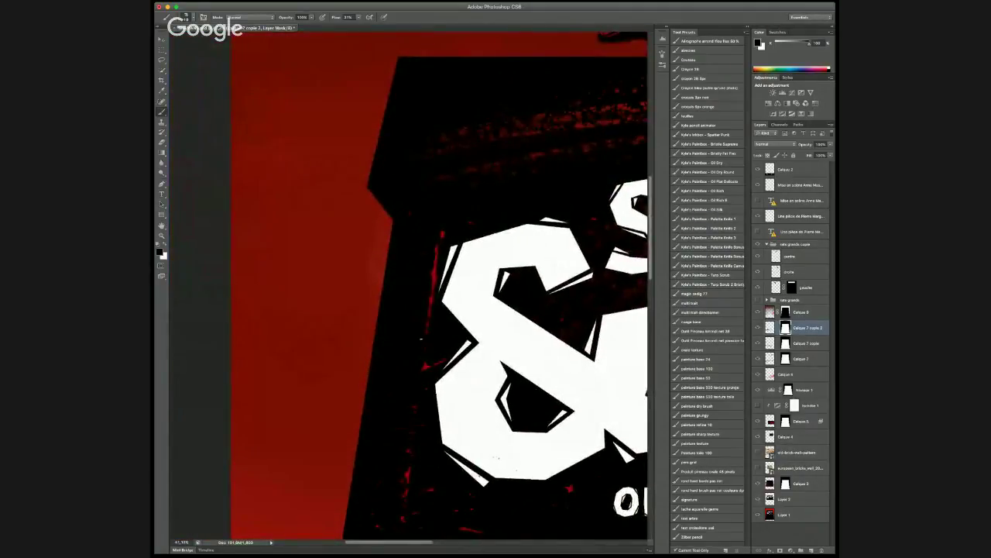
click(758, 483)
click(758, 483)
click(785, 484)
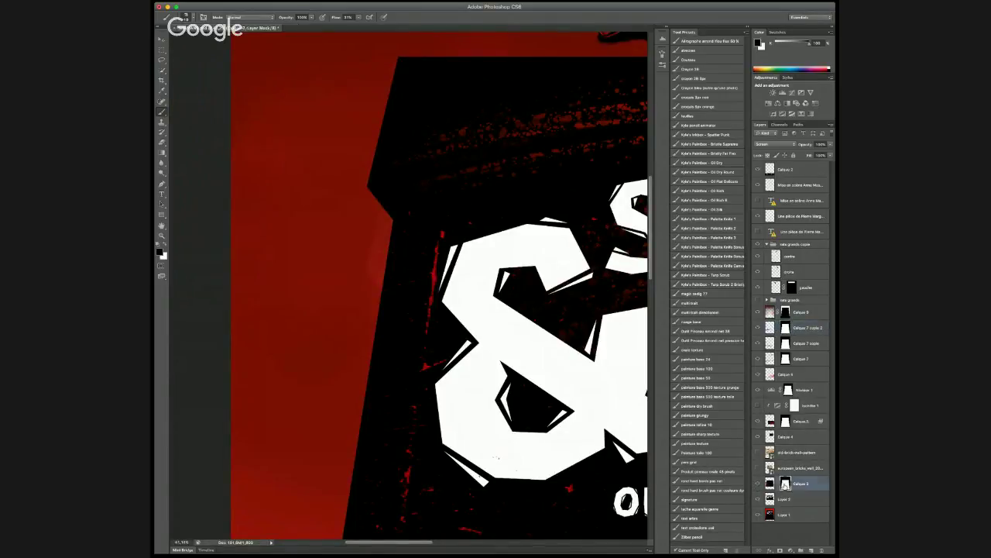
Try selecting the red background beside the monument on Layer 1 with the Magic Wand, target the monument layer's mask, then deselect
click(772, 512)
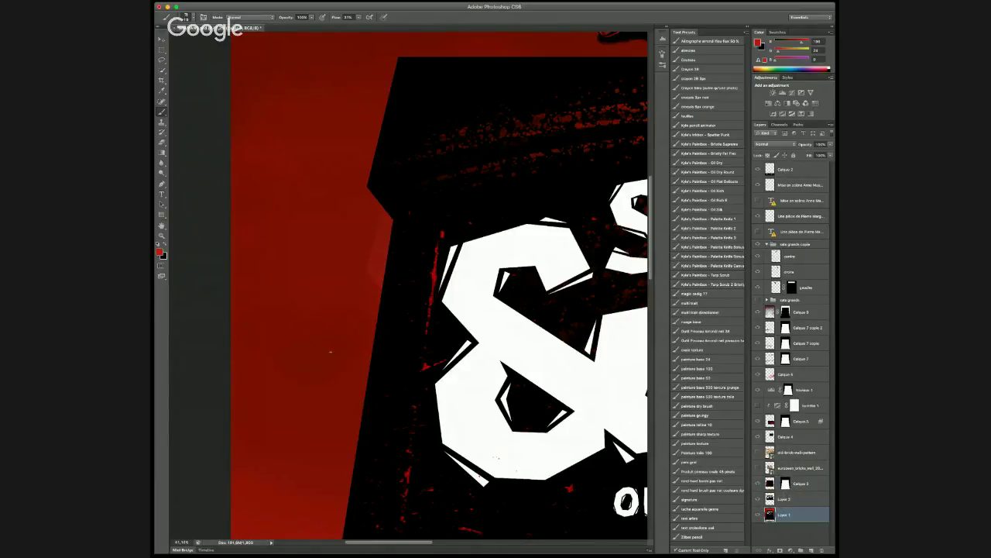
key(w)
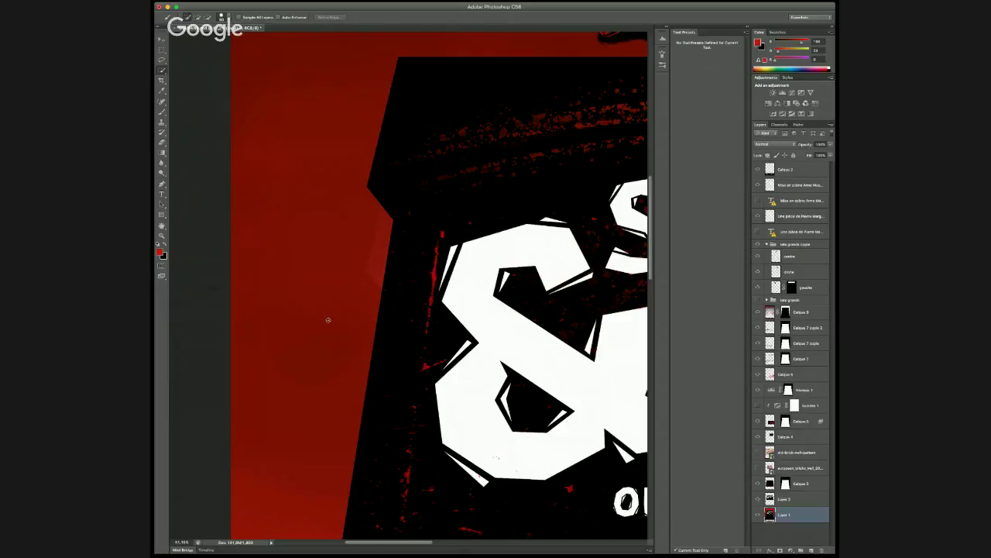
alt+click(162, 72)
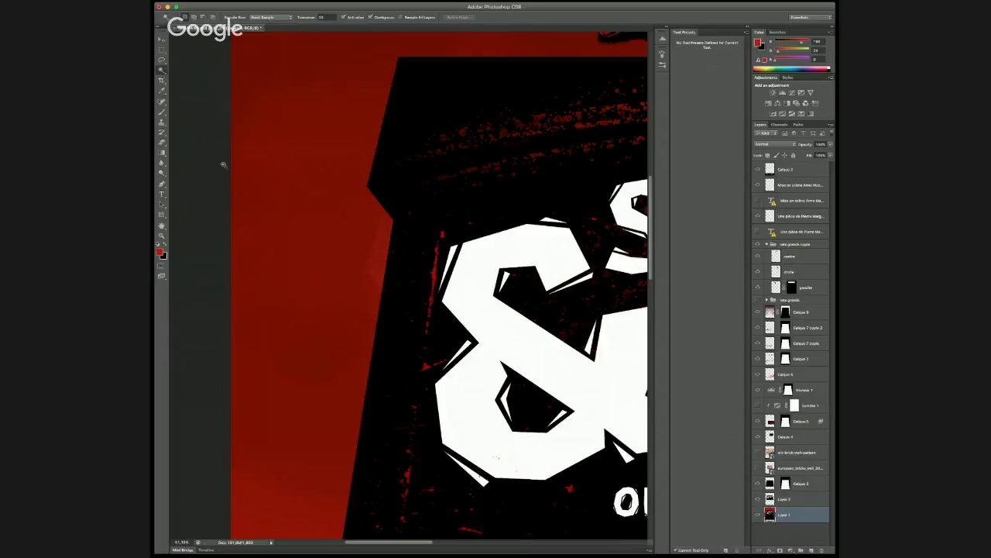
click(328, 402)
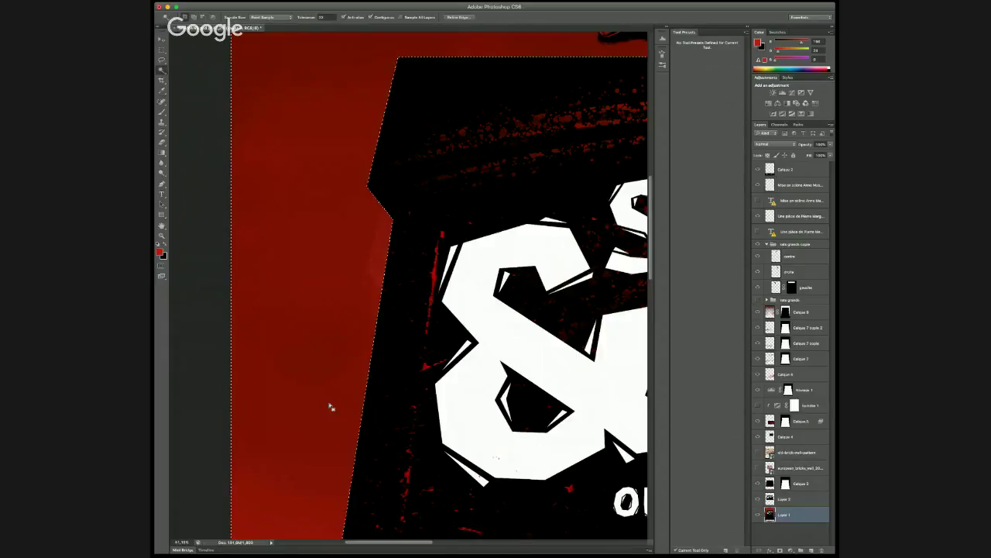
click(786, 483)
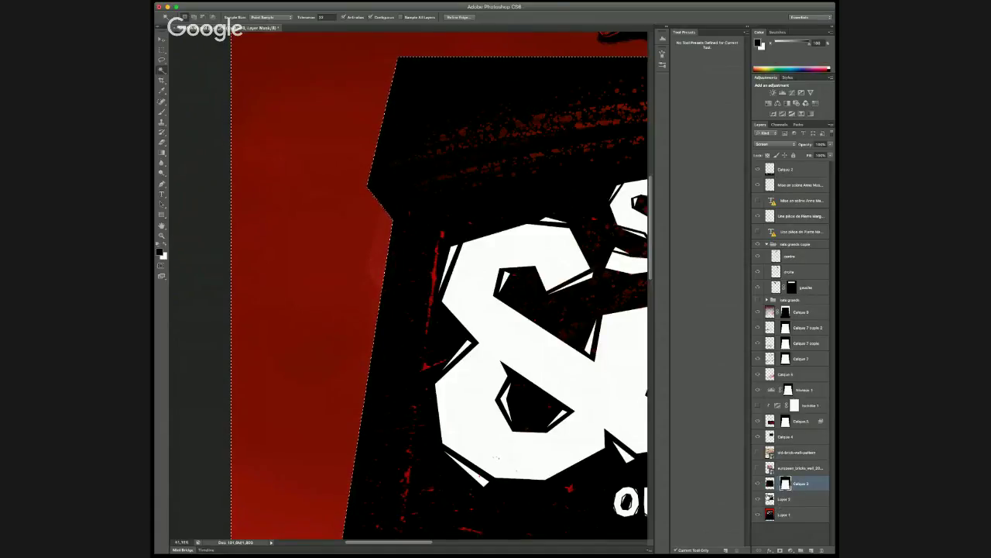
key(super+d)
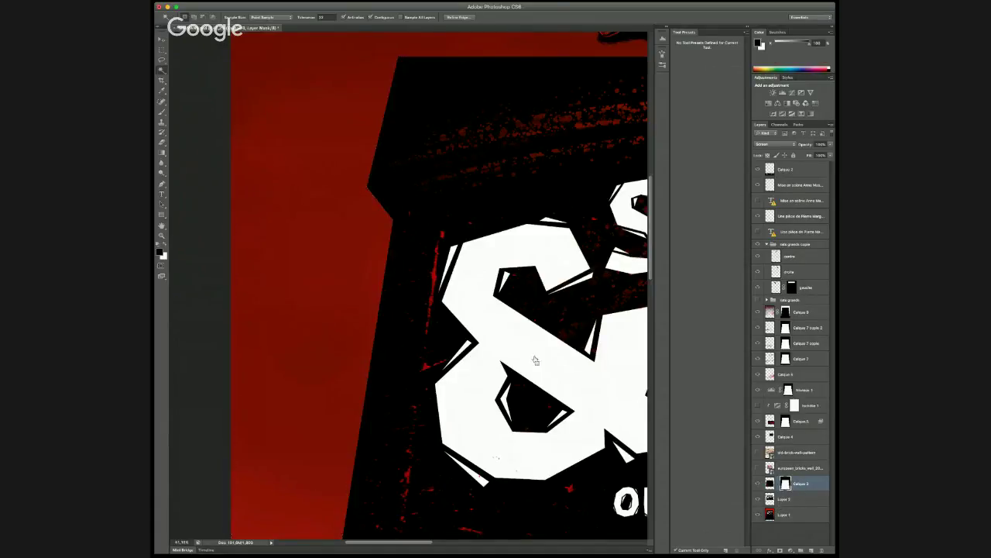
Examine the monument's edges, wood texture and surrounding red background over the whole poster
scroll(521, 395, down, 4)
scroll(511, 389, right, 10)
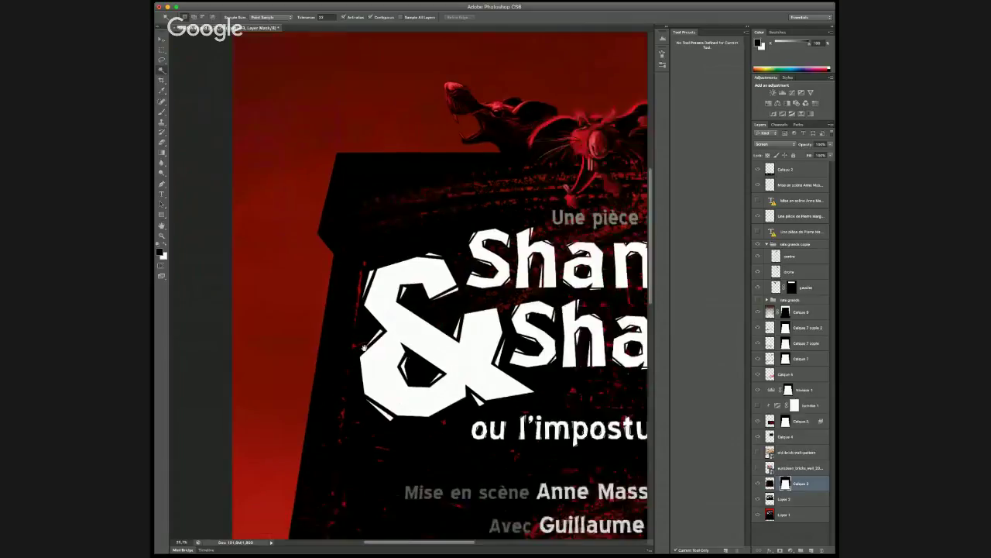
scroll(488, 381, up, 5)
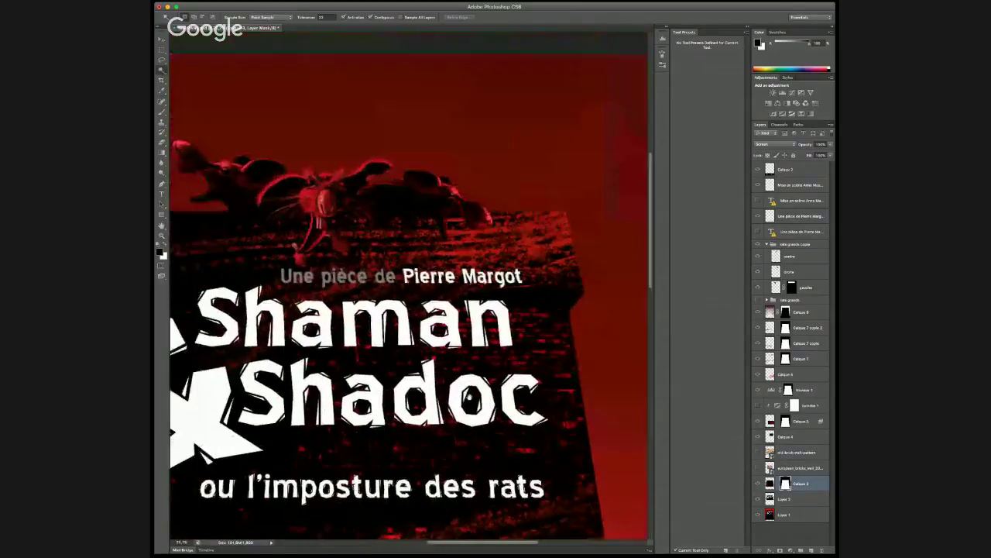
scroll(495, 364, left, 2)
scroll(498, 355, down, 6)
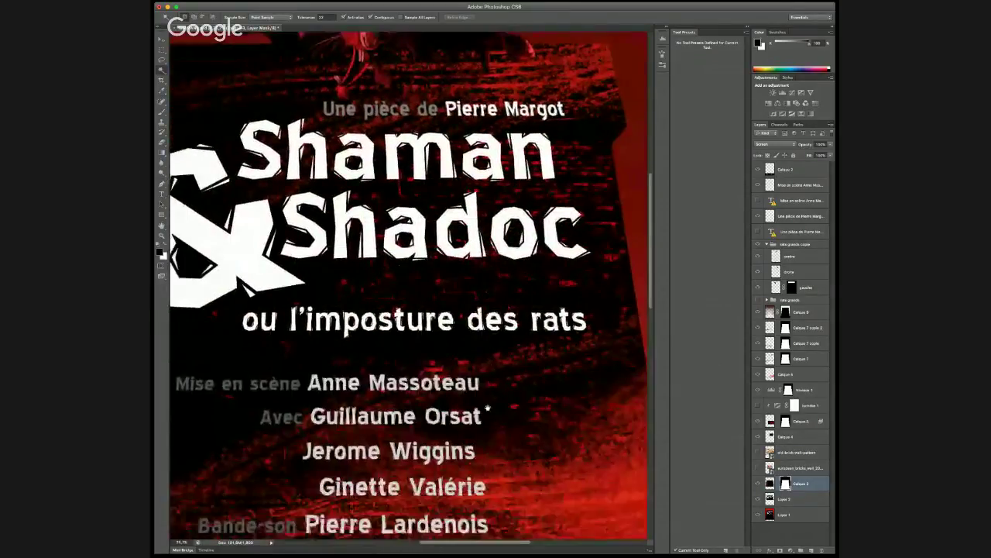
scroll(442, 338, up, 3)
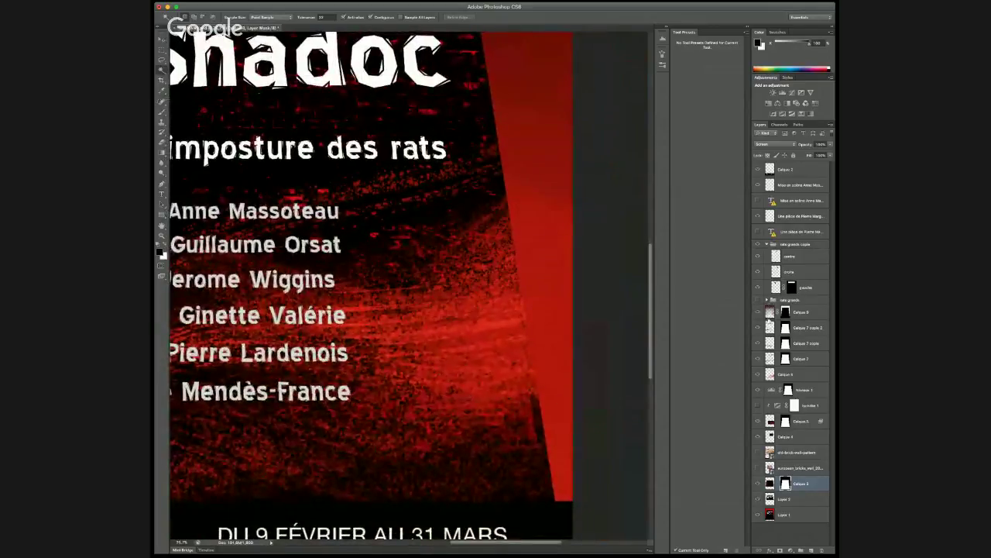
click(770, 313)
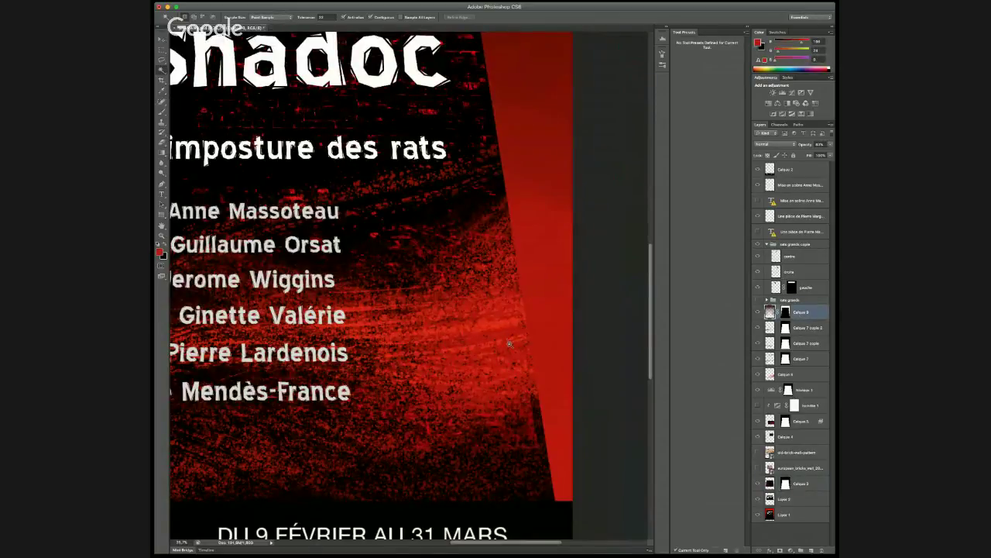
scroll(508, 345, down, 3)
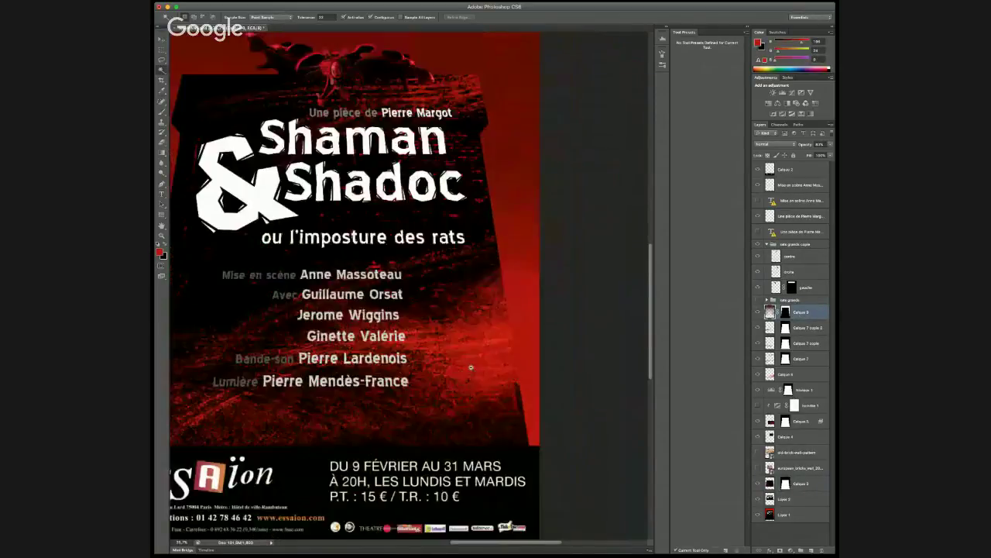
scroll(463, 375, down, 2)
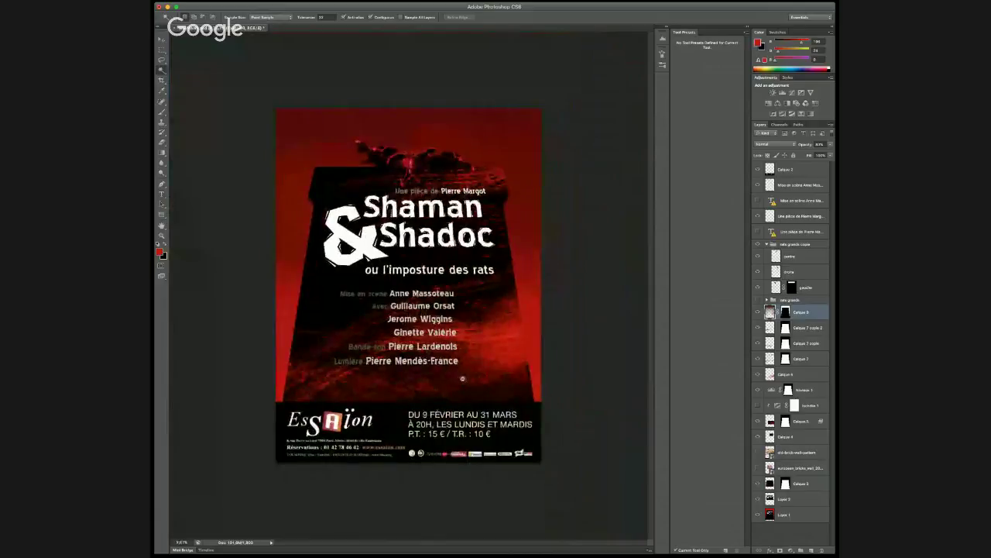
scroll(464, 366, up, 1)
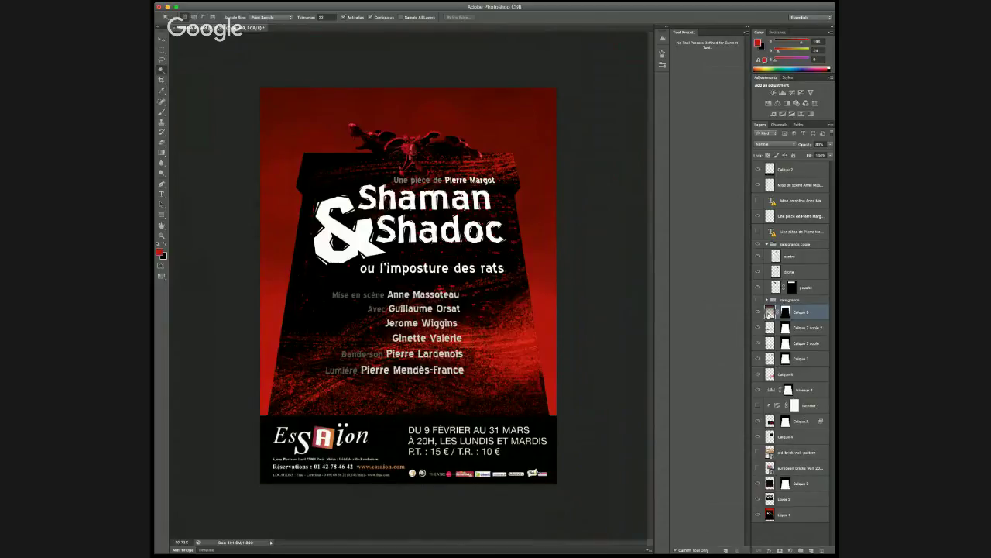
Add a new Overlay layer below the rats grands group, masked to the red background using the selection loaded from the existing background mask
click(784, 312)
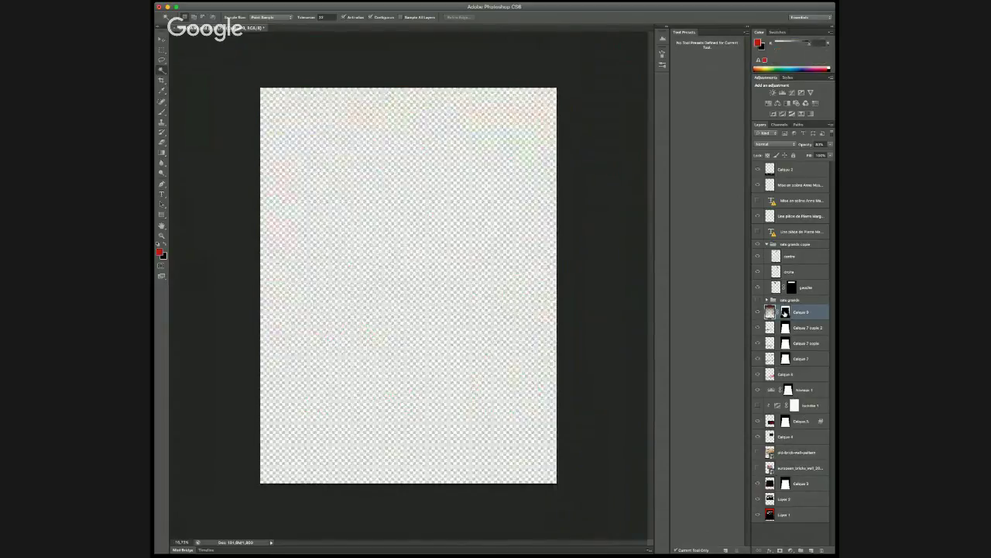
super+click(785, 312)
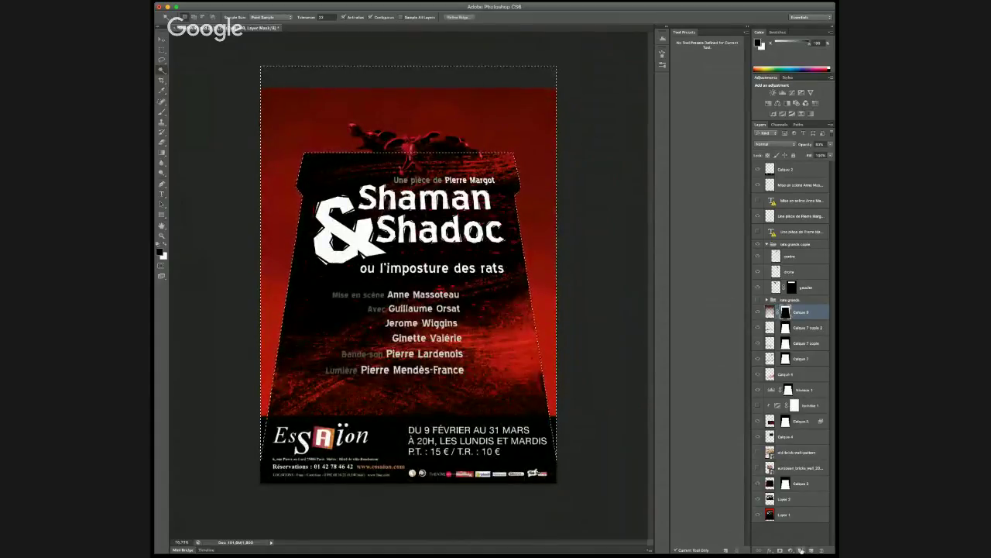
click(811, 549)
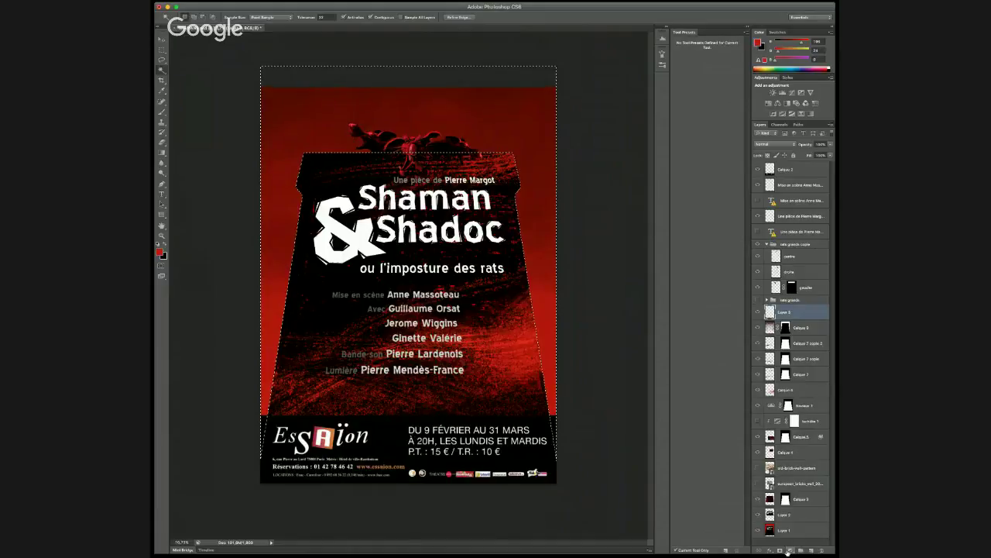
click(781, 550)
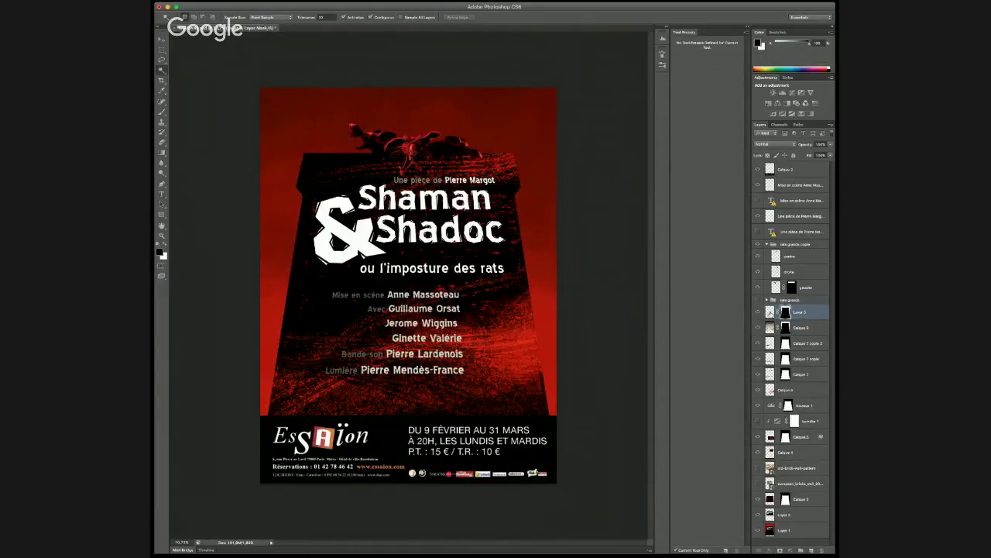
click(770, 313)
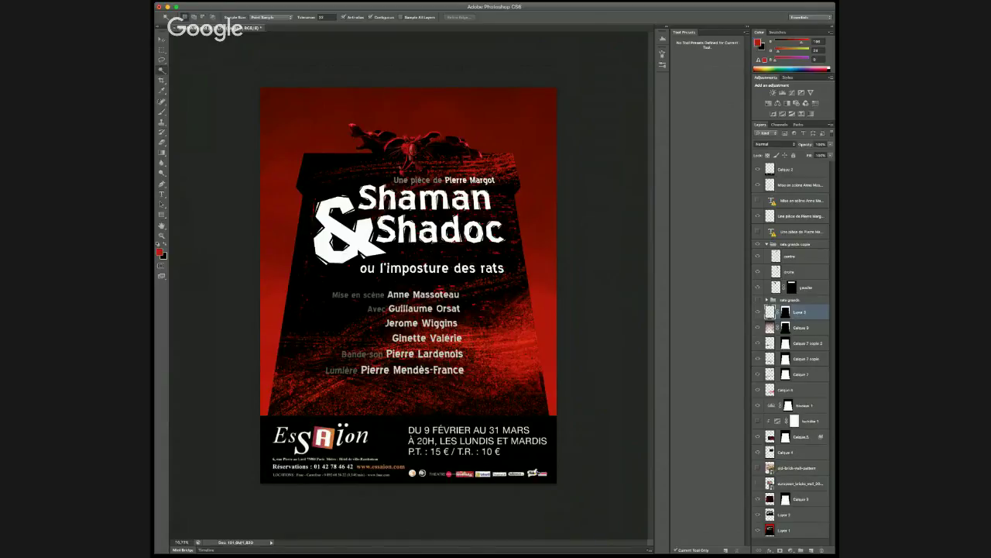
key(shift+alt+o)
Try dark grey strokes with the Kyle's Paintbox - Palette Knife 1 brush in the background's upper corner, then undo them
key(b)
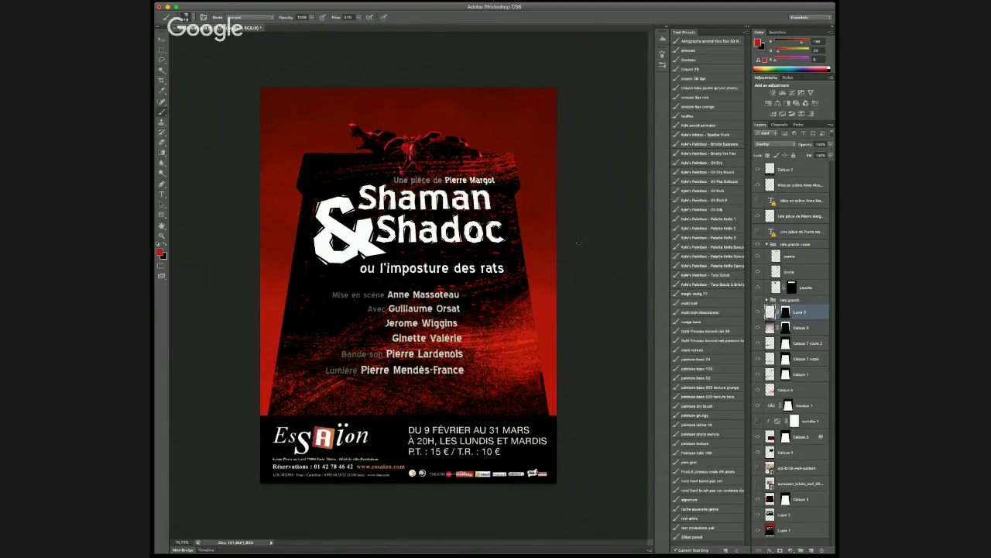
click(691, 218)
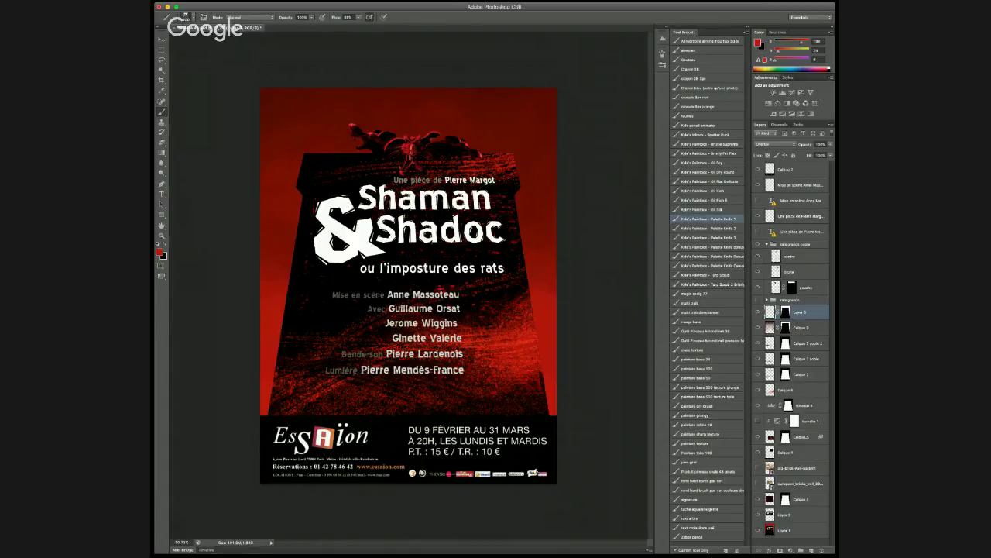
click(782, 48)
mouse_move(802, 58)
mouse_down()
mouse_move(772, 62)
mouse_move(786, 61)
mouse_up()
click(791, 62)
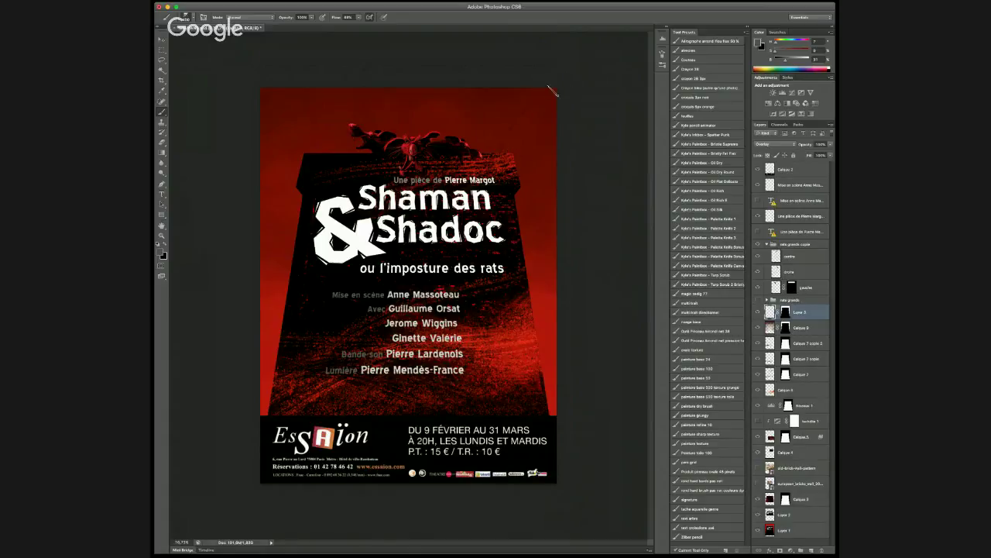
drag(543, 110, 505, 144)
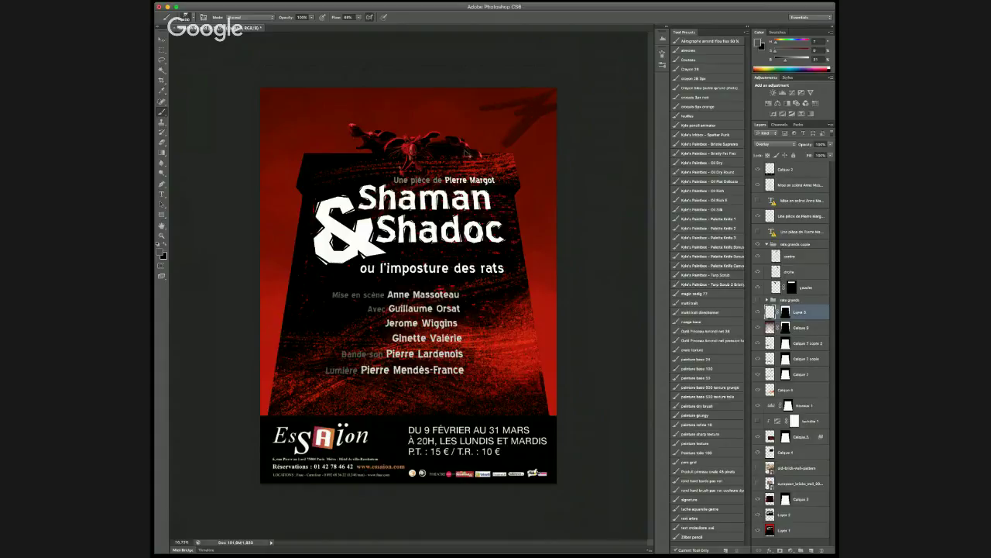
key(super+z)
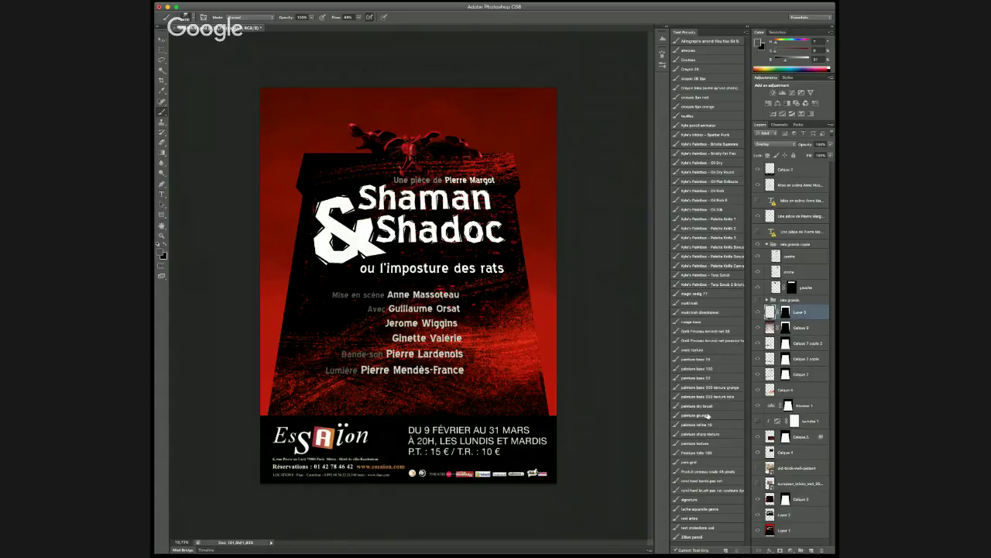
Choose the peinture dry brush preset, enlarge the brush and pick a lighter grey as the painting colour
click(707, 407)
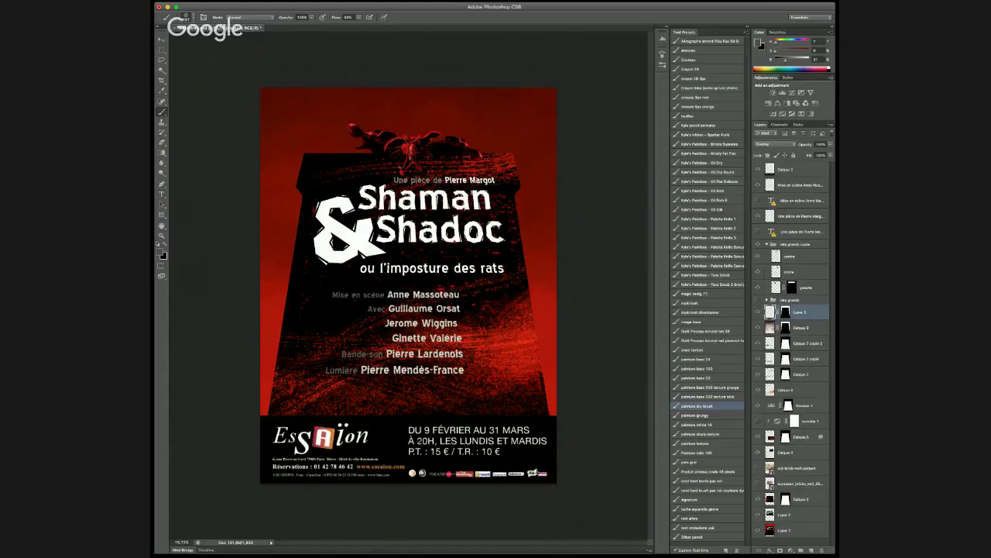
key(bracketright)
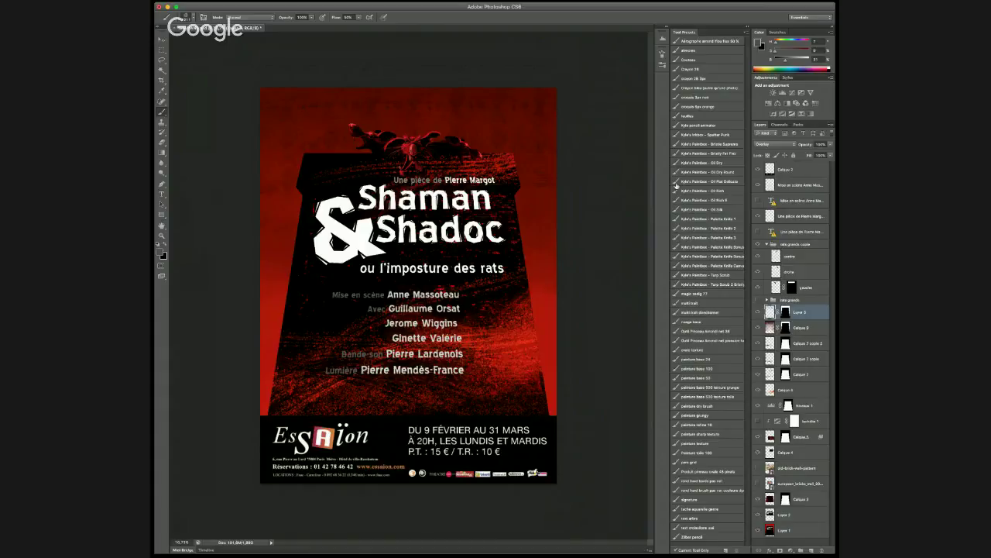
click(794, 61)
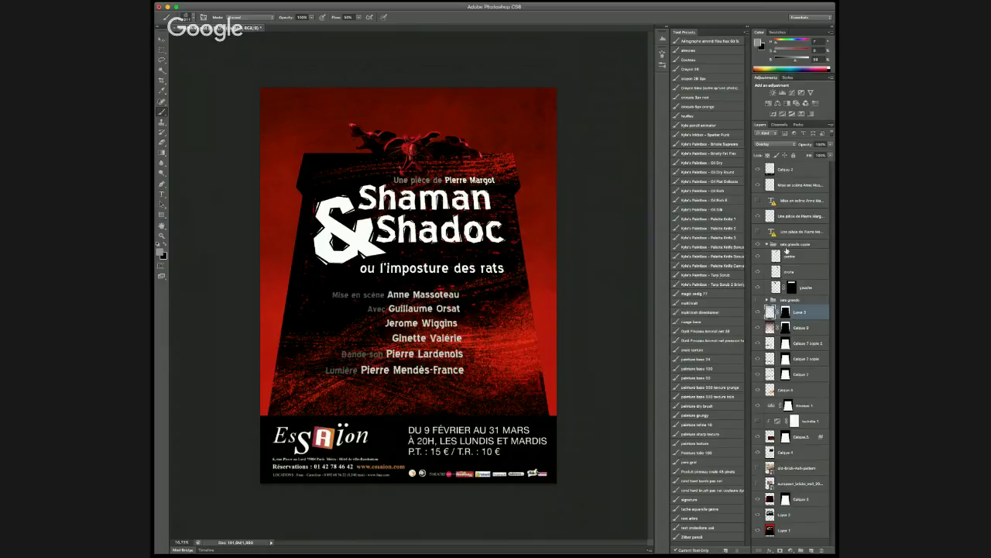
Add a Hue/Saturation adjustment above the rats grands copie group, clip it to the group and desaturate the rats to grey
click(791, 248)
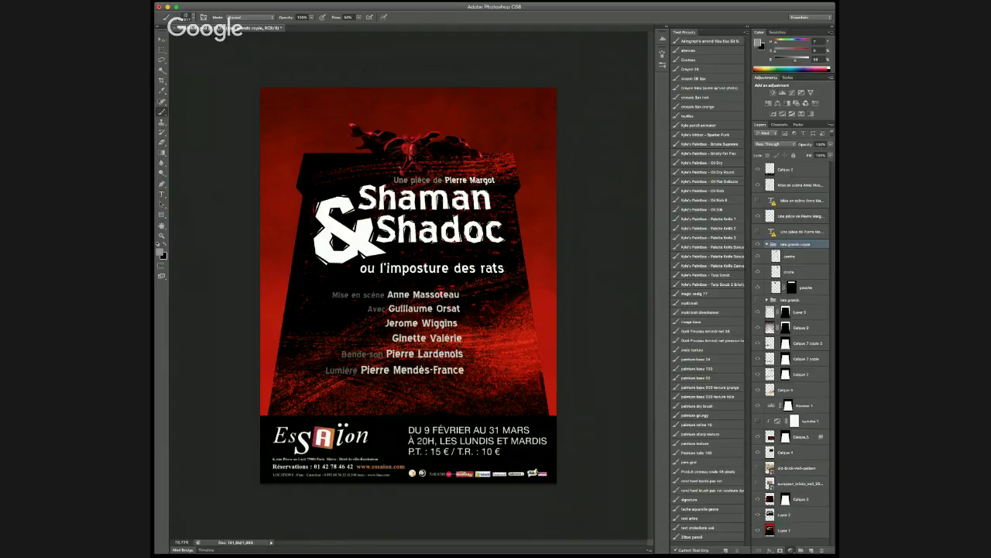
click(791, 549)
click(796, 410)
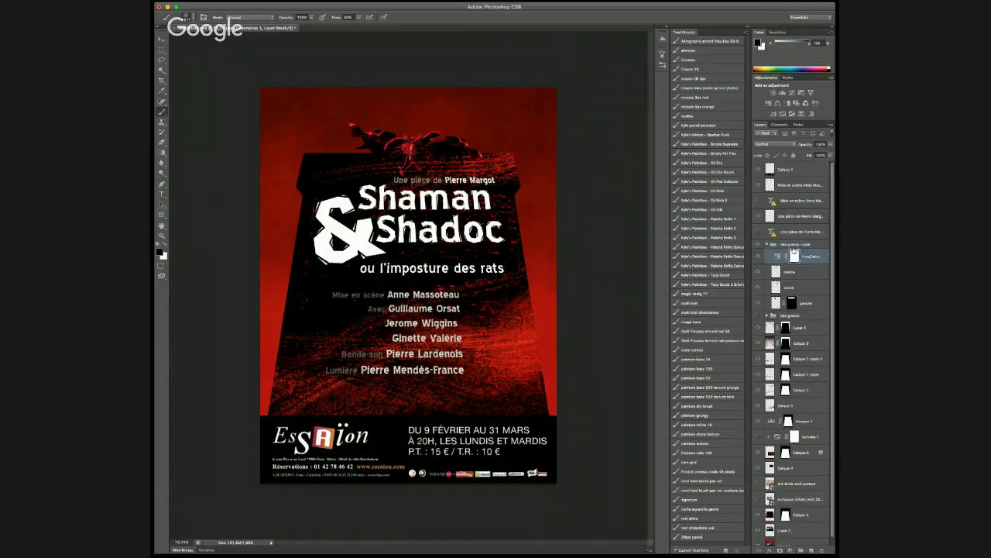
mouse_move(787, 257)
mouse_down()
mouse_move(802, 257)
mouse_move(793, 246)
mouse_up()
alt+click(801, 254)
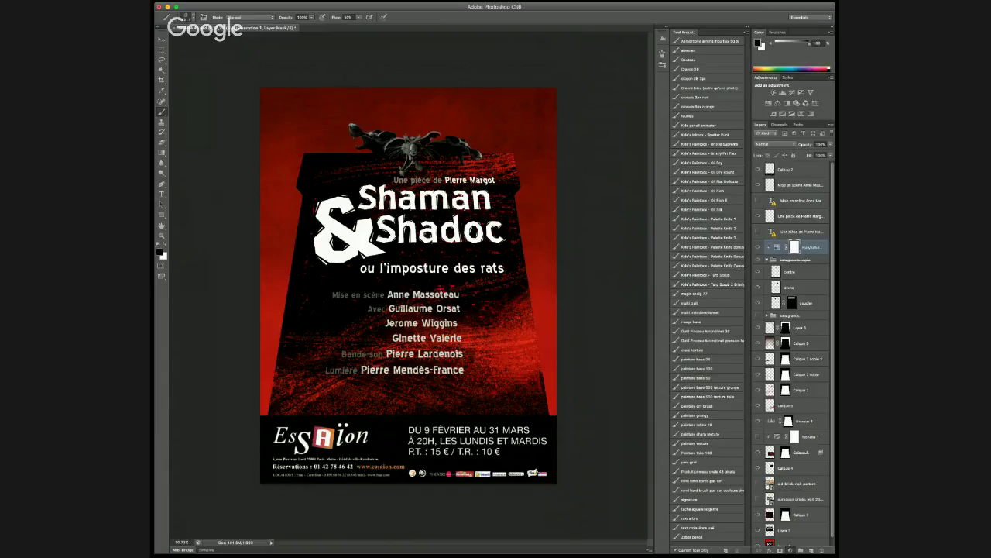
click(792, 550)
click(801, 447)
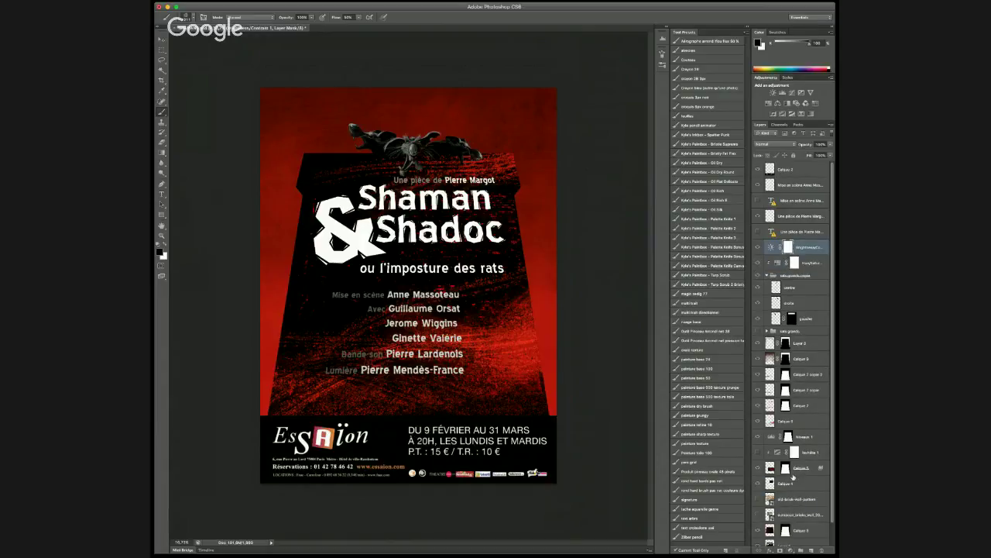
key(Delete)
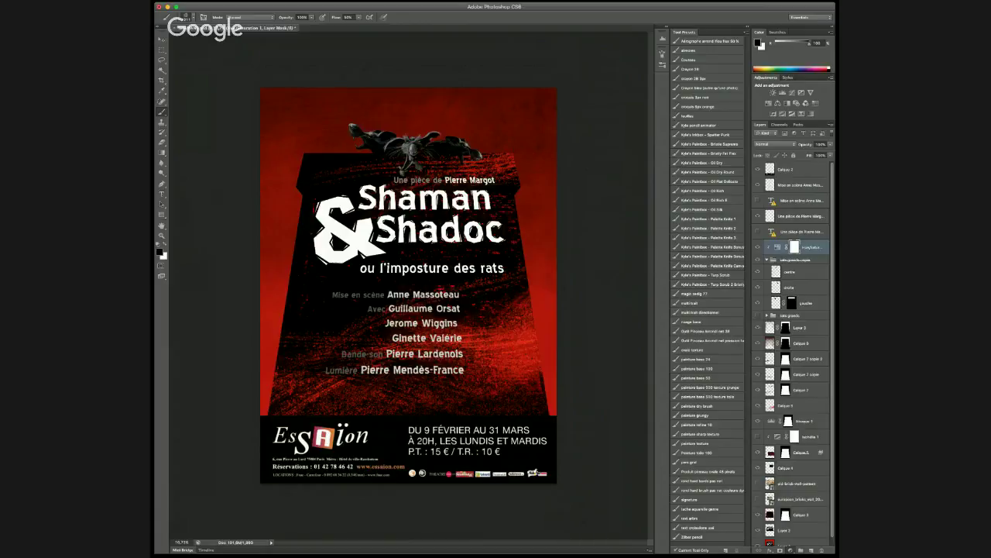
On the droite layer, select the right-hand rat's lower jaw, rotate it about 30 degrees clockwise and reposition it beneath the head
key(ctrl+z)
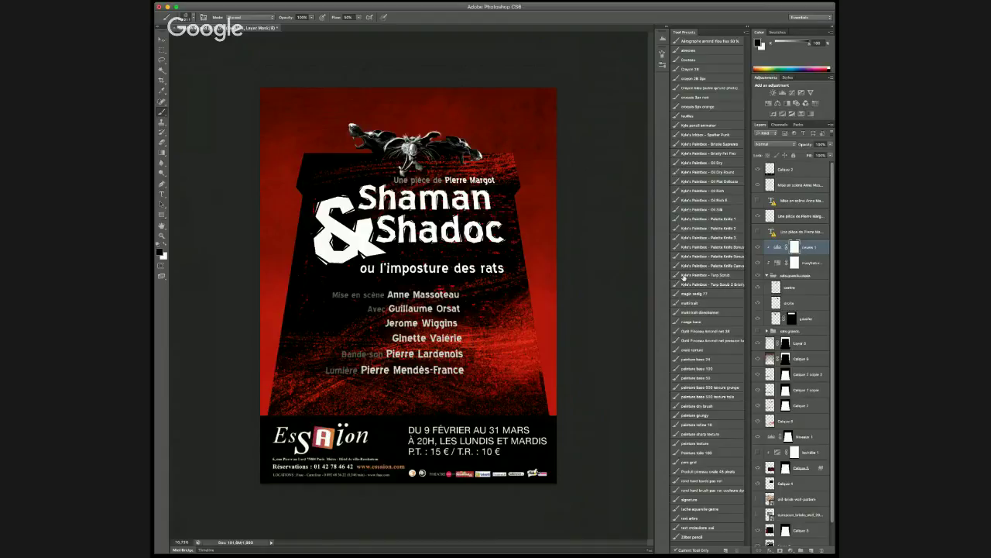
click(798, 302)
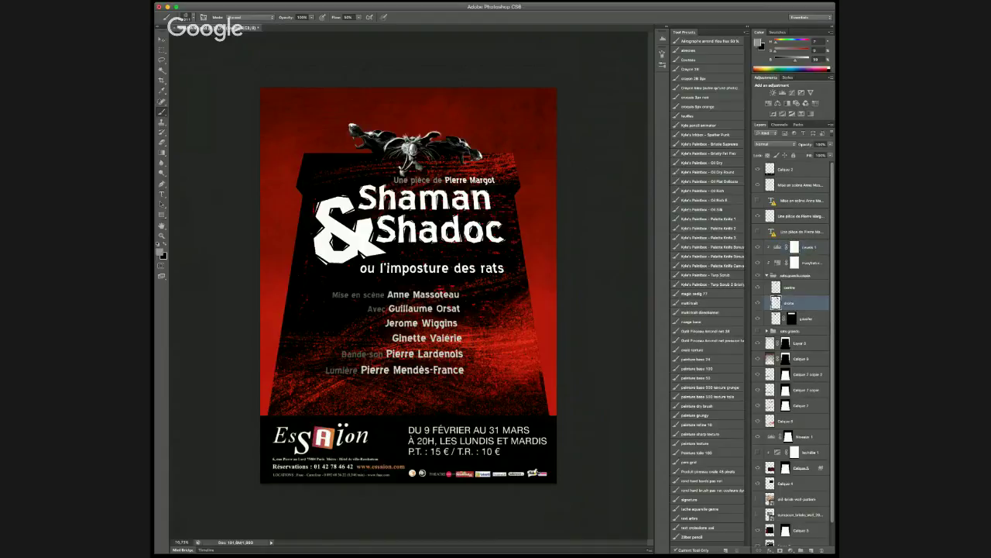
scroll(453, 144, up, 5)
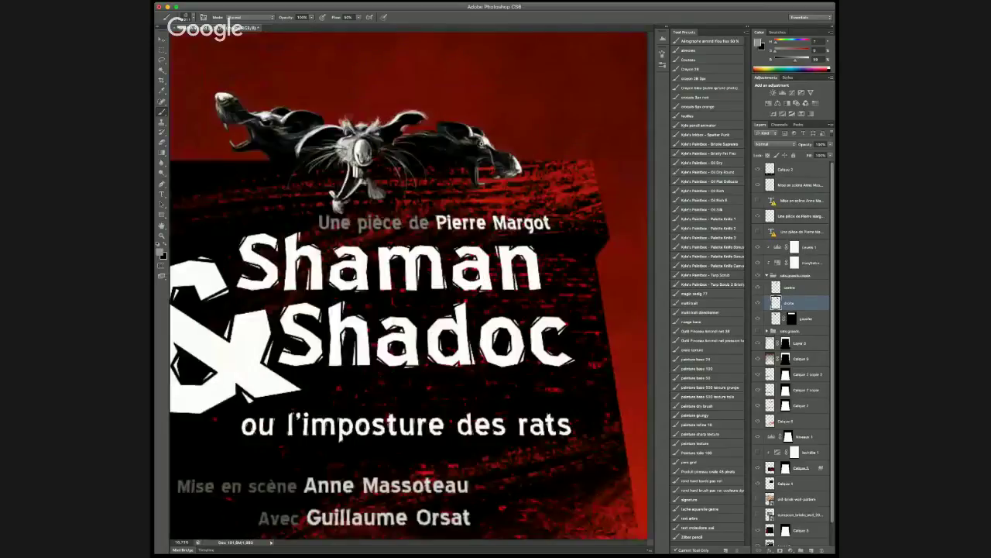
key(l)
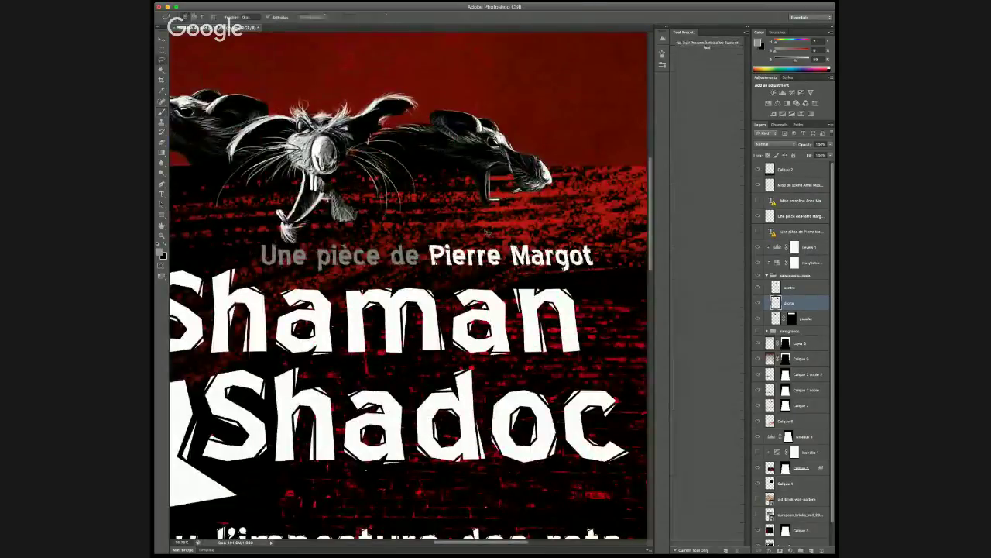
mouse_move(488, 190)
mouse_down()
mouse_move(461, 186)
mouse_move(496, 216)
mouse_move(506, 199)
mouse_up()
key(ctrl+t)
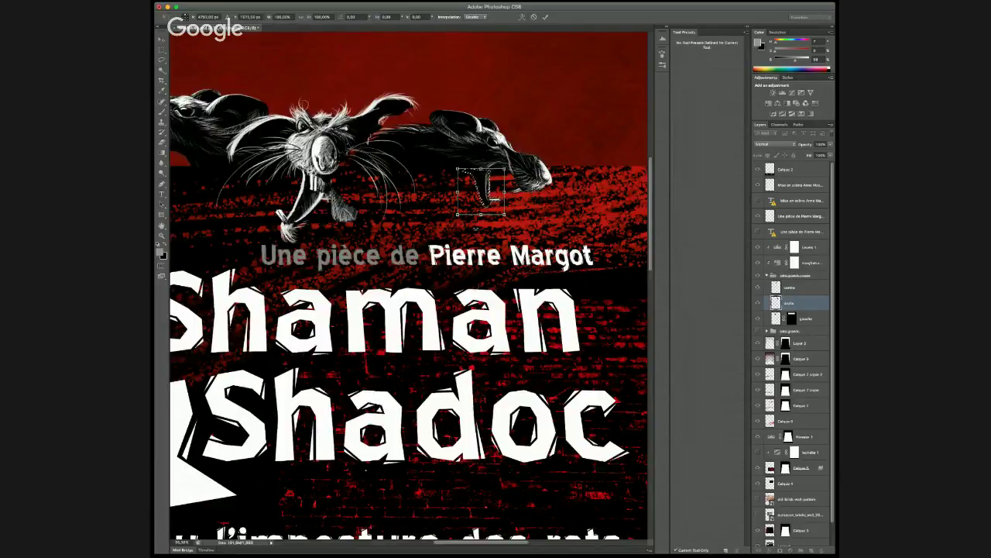
mouse_move(476, 228)
mouse_down()
mouse_move(448, 213)
mouse_move(476, 224)
mouse_up()
drag(466, 186, 471, 188)
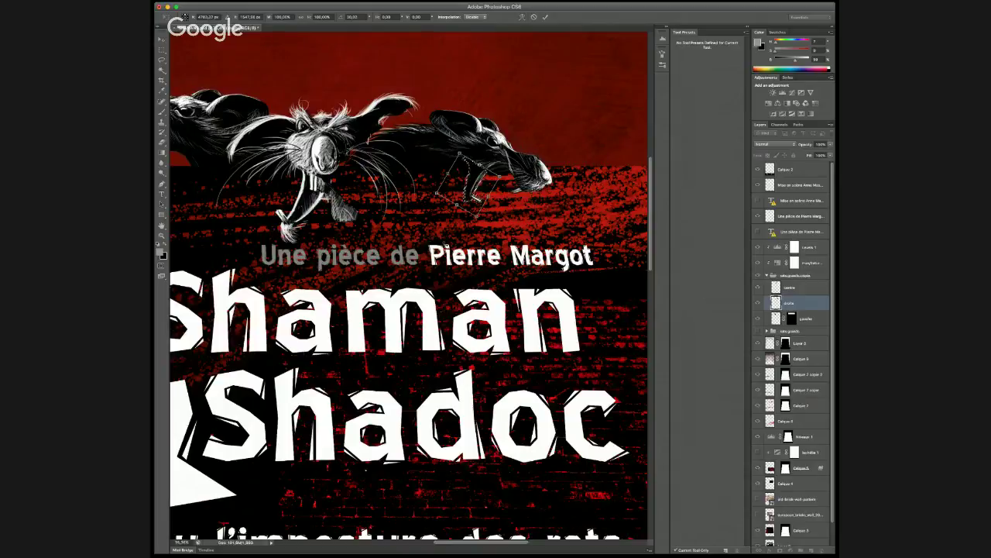
key(Return)
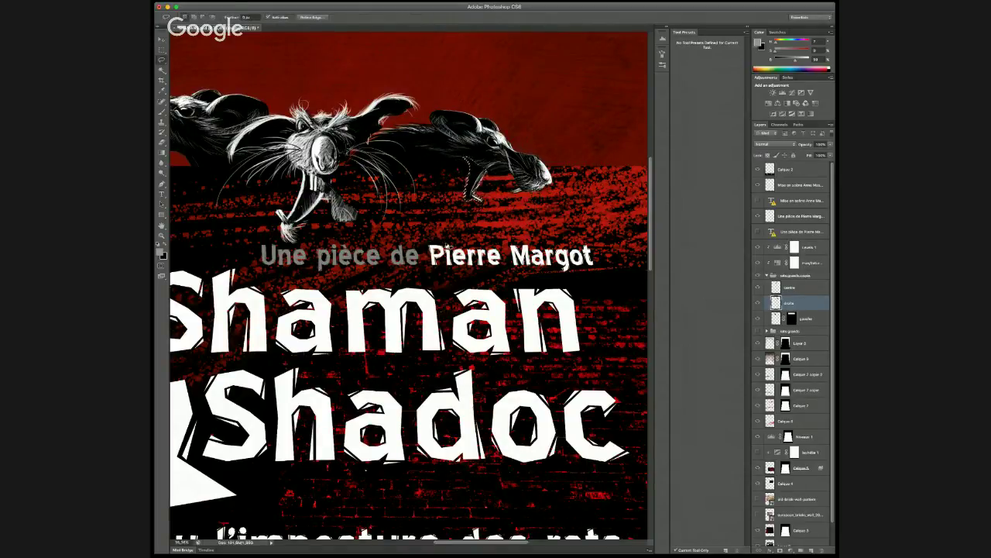
key(super+d)
Choose the Kyle pencil animator brush preset and sample the bright red of the monument's texture as the painting colour
key(b)
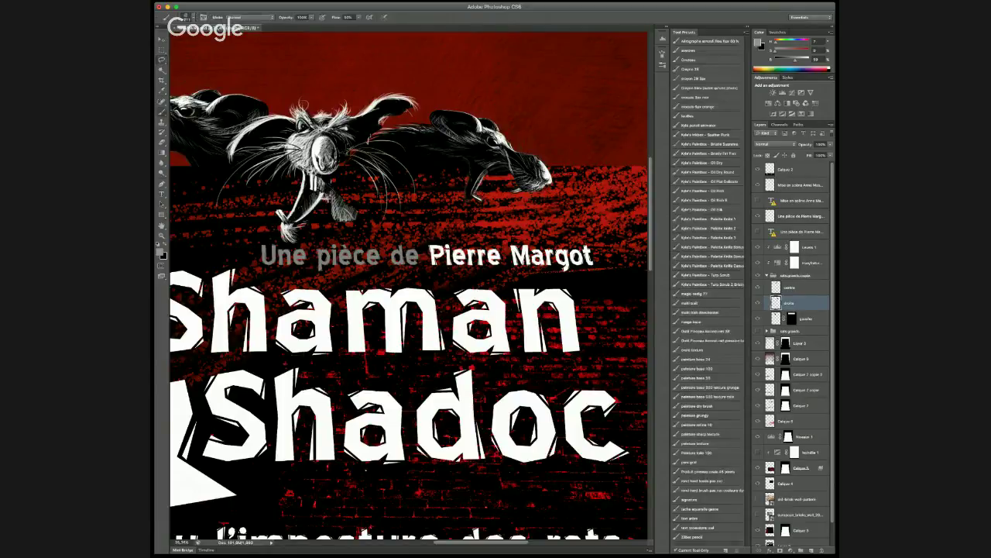
click(708, 126)
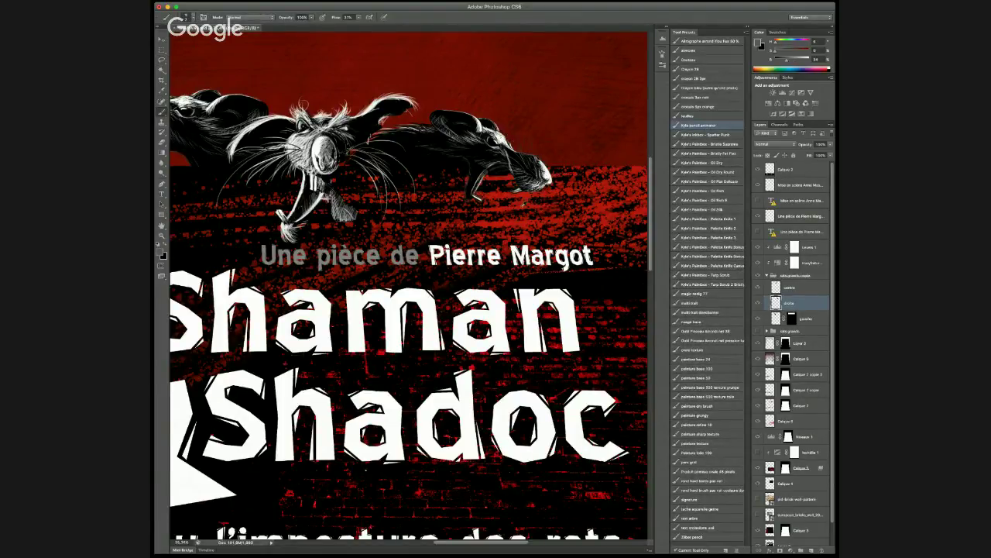
alt+click(525, 200)
alt+click(525, 198)
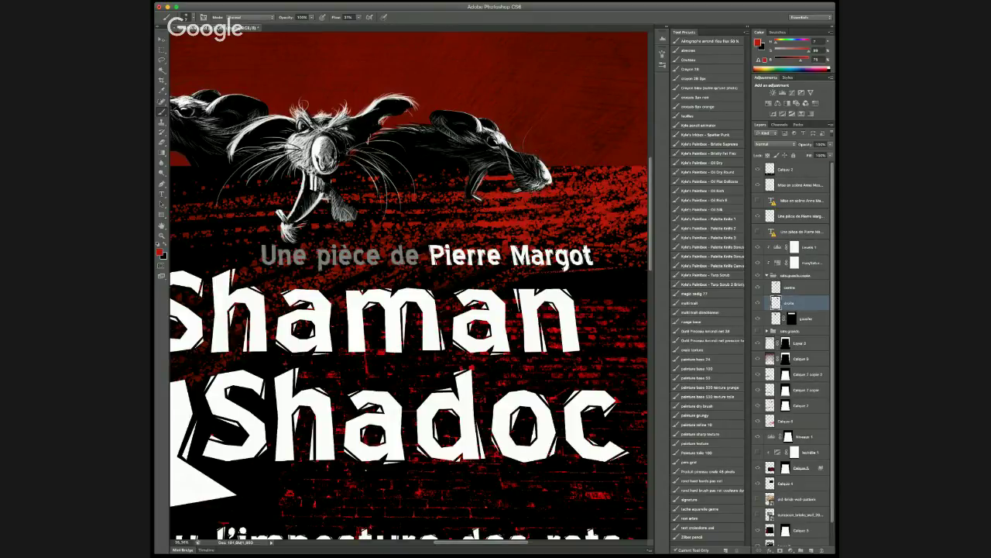
Paint long, thin whiskers curving above and below the right-hand rat's muzzle, undoing the strokes that miss
mouse_move(526, 163)
mouse_down()
mouse_move(520, 128)
mouse_move(569, 153)
mouse_up()
key(super+z)
key(super+z)
drag(548, 191, 559, 220)
drag(520, 179, 482, 198)
mouse_move(521, 164)
mouse_down()
mouse_move(487, 172)
mouse_move(498, 199)
mouse_up()
drag(557, 196, 539, 224)
drag(545, 187, 570, 216)
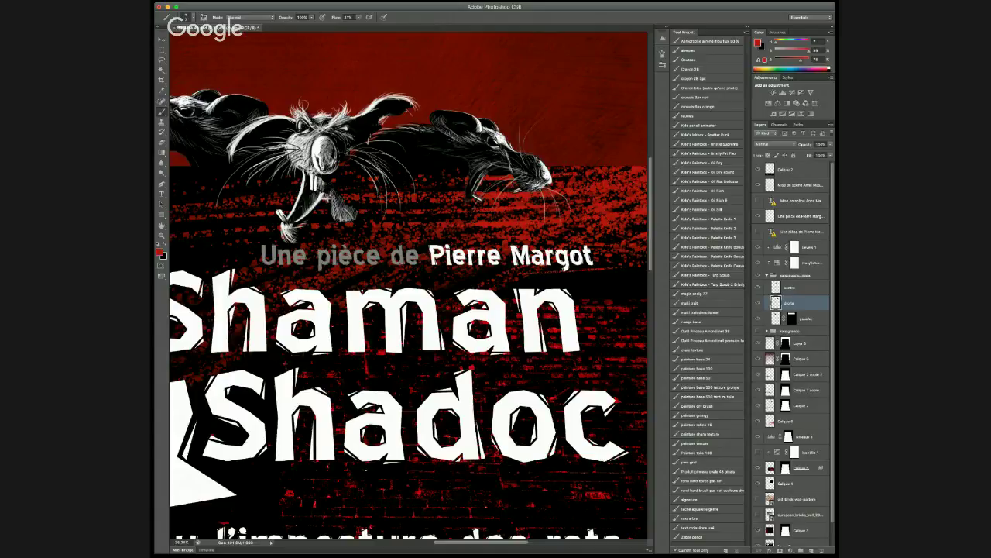
drag(578, 175, 552, 188)
key(ctrl+z)
drag(555, 179, 578, 160)
Hide the Levels and Hue/Saturation adjustments, sample light red from the centre rat's snout, and paint details at its jaw on the centre layer
scroll(409, 310, down, 5)
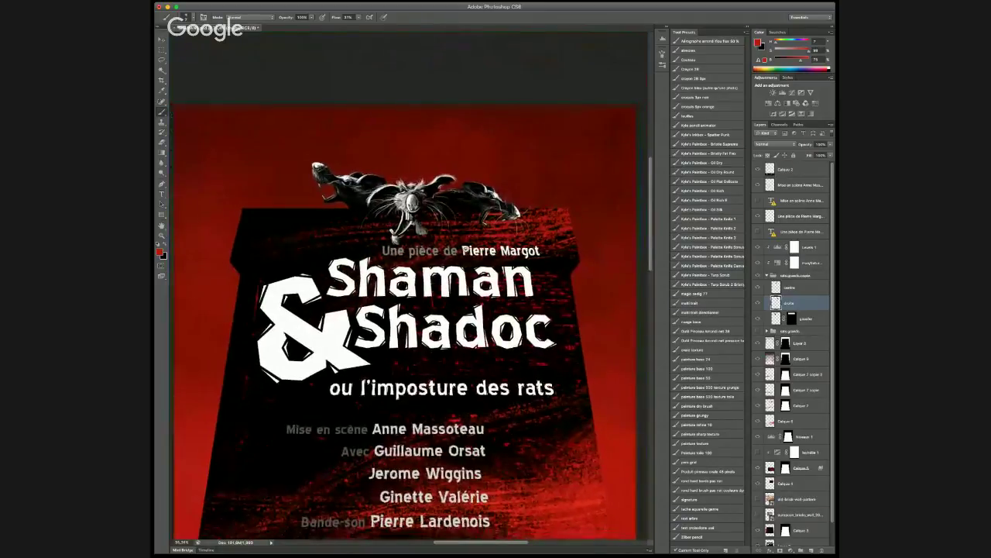
scroll(409, 309, down, 2)
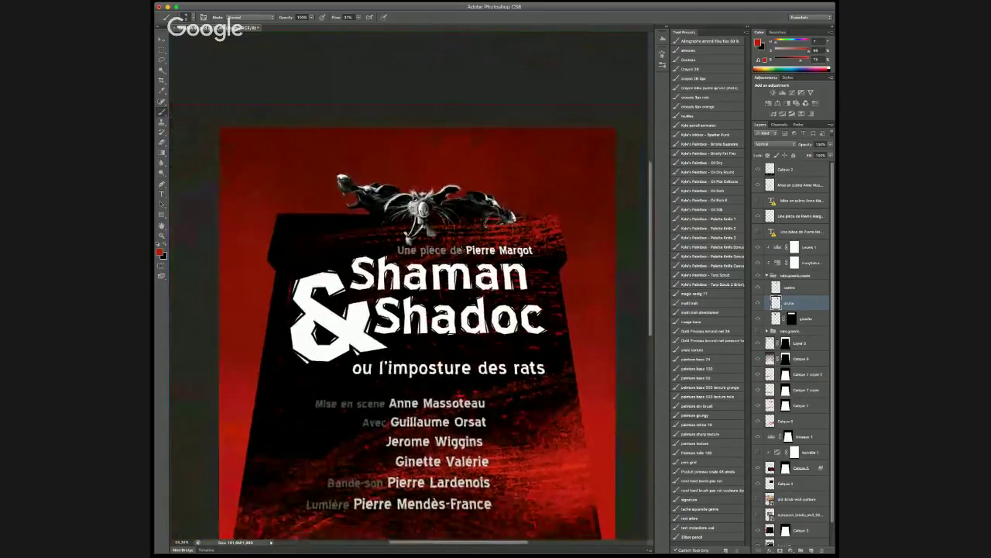
scroll(426, 310, down, 2)
scroll(473, 257, down, 3)
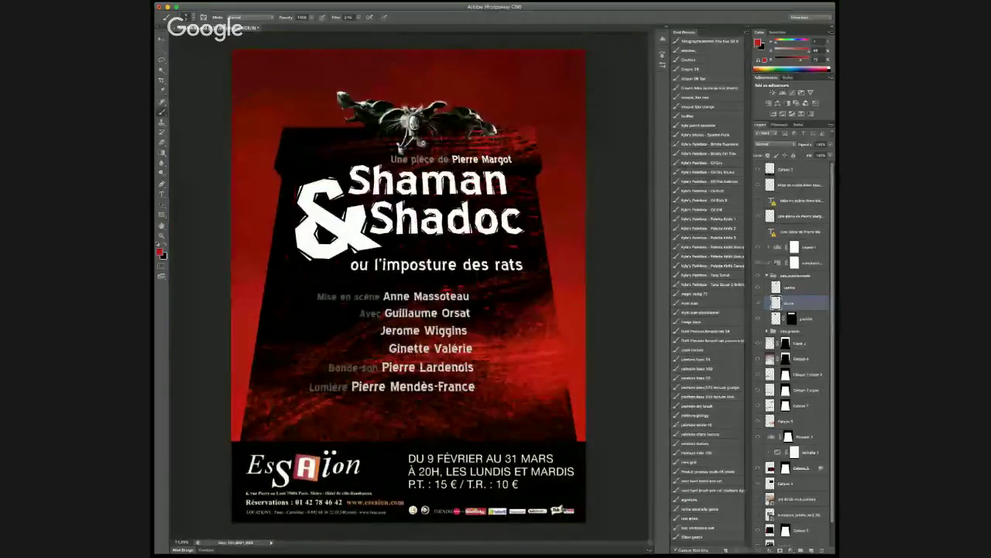
scroll(486, 251, up, 4)
scroll(426, 189, up, 3)
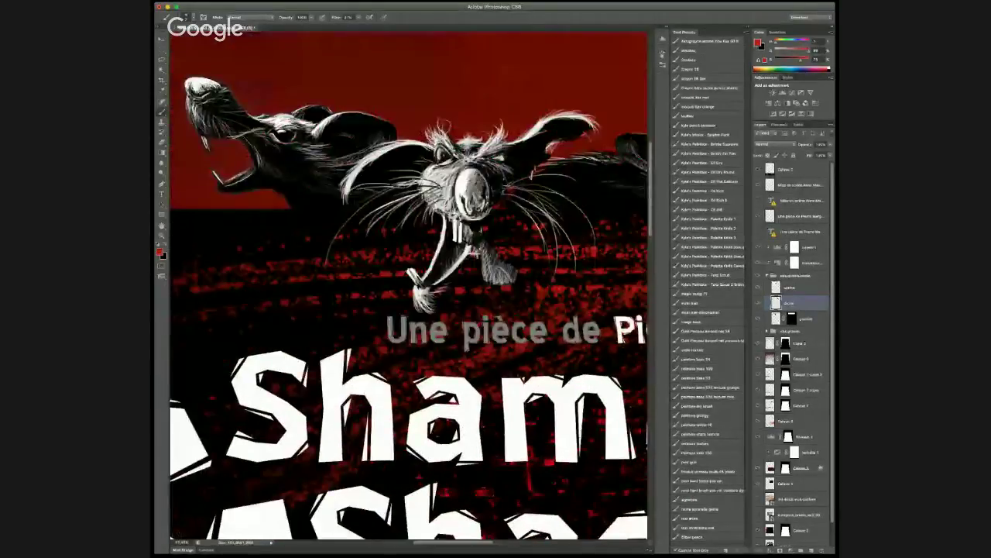
click(758, 248)
alt+click(463, 188)
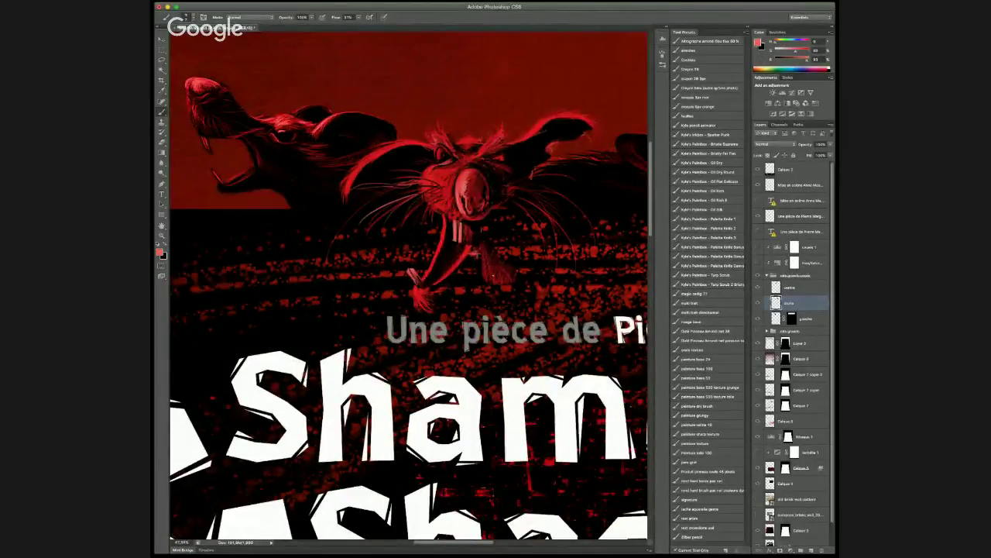
click(790, 287)
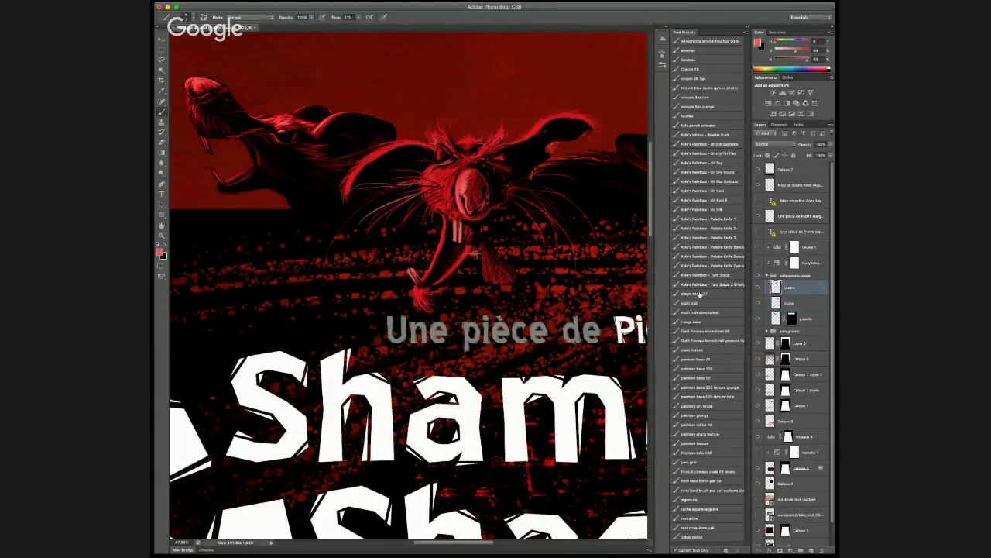
key(h)
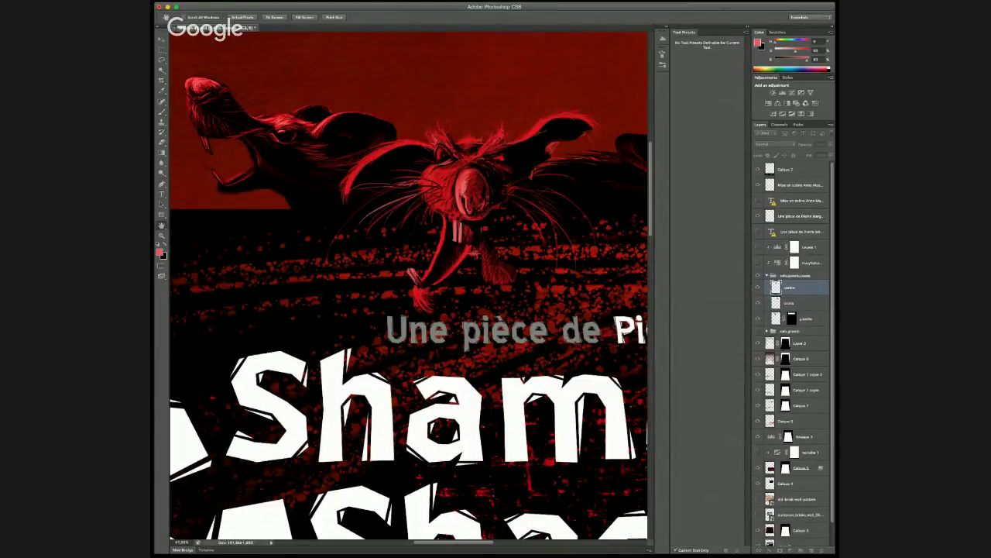
key(b)
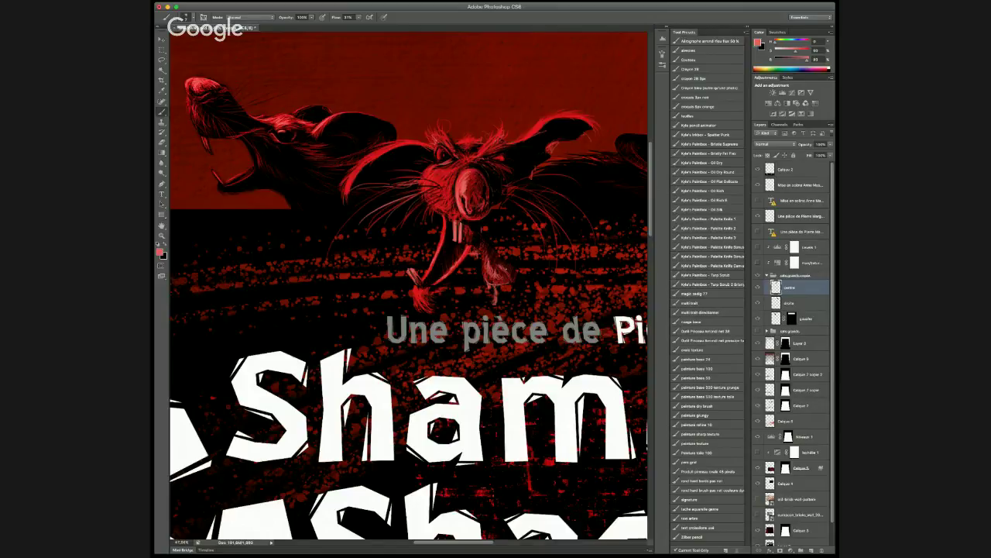
Select the second actor's name in the rasterised credits layer, nudge it slightly right in line with the other names, and save the poster
scroll(498, 292, down, 5)
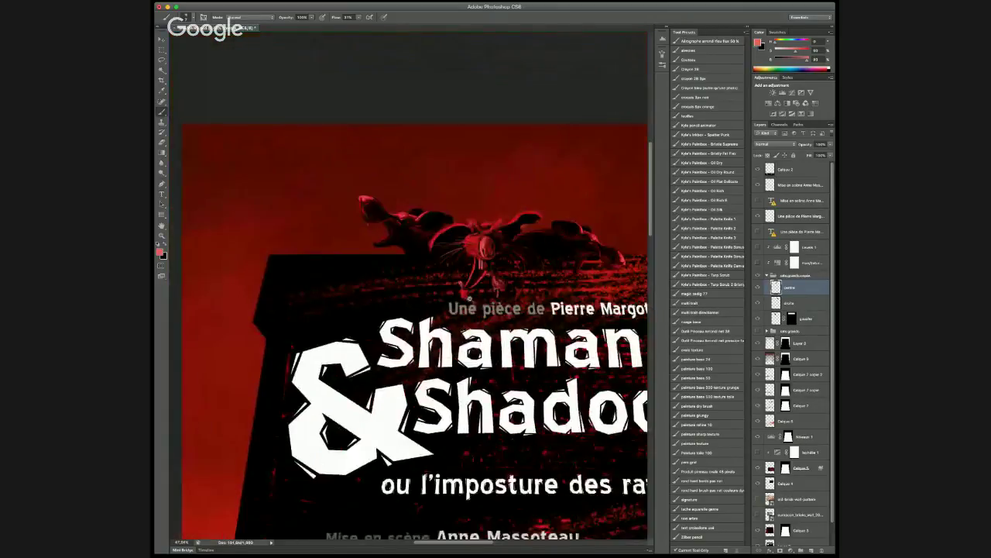
scroll(479, 318, down, 3)
scroll(546, 314, up, 2)
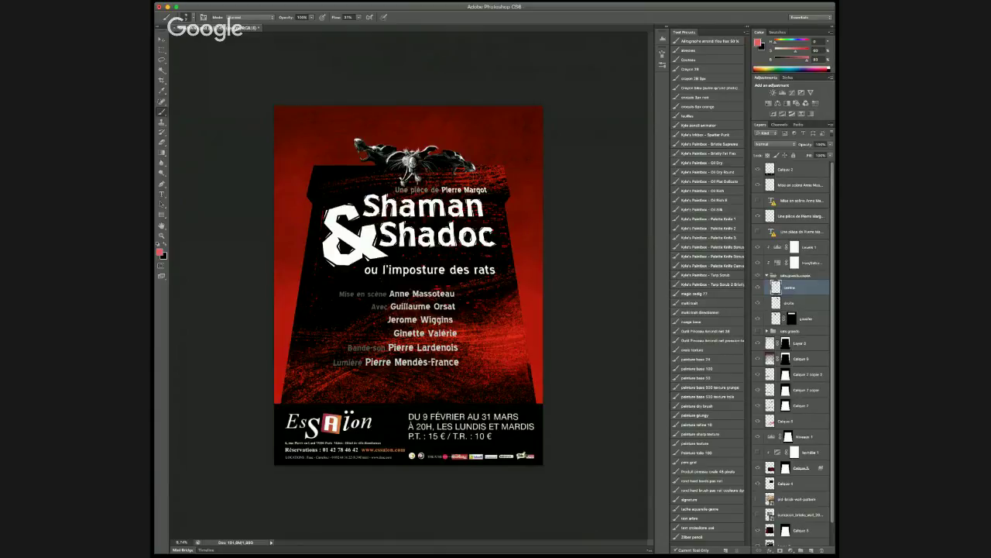
key(m)
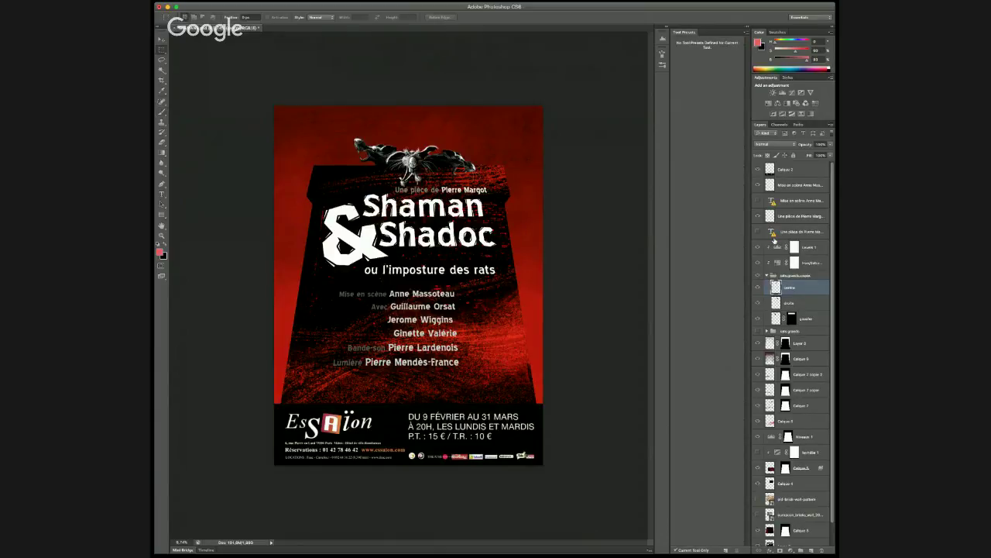
click(774, 186)
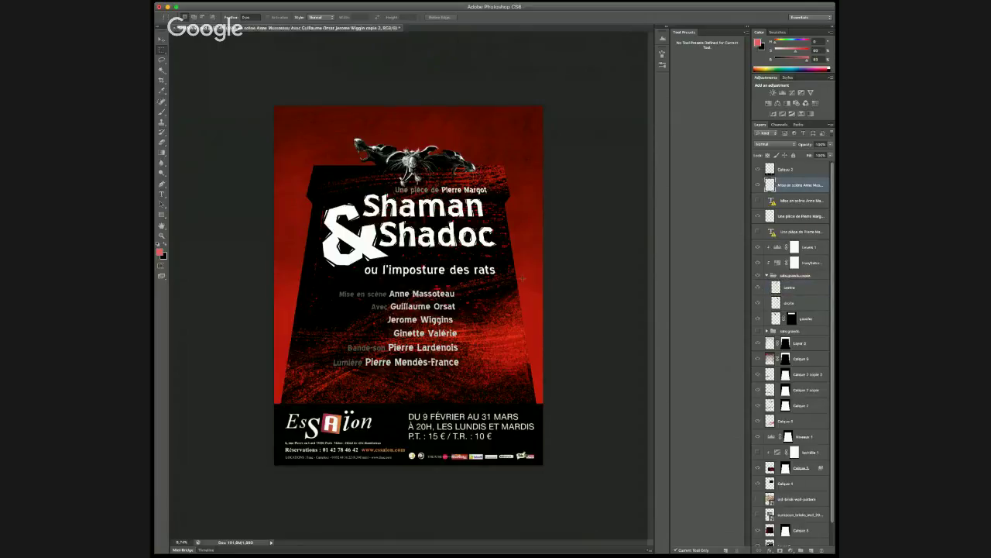
drag(457, 312, 380, 326)
key(v)
key(Right)
key(Right)
key(Right)
key(Right)
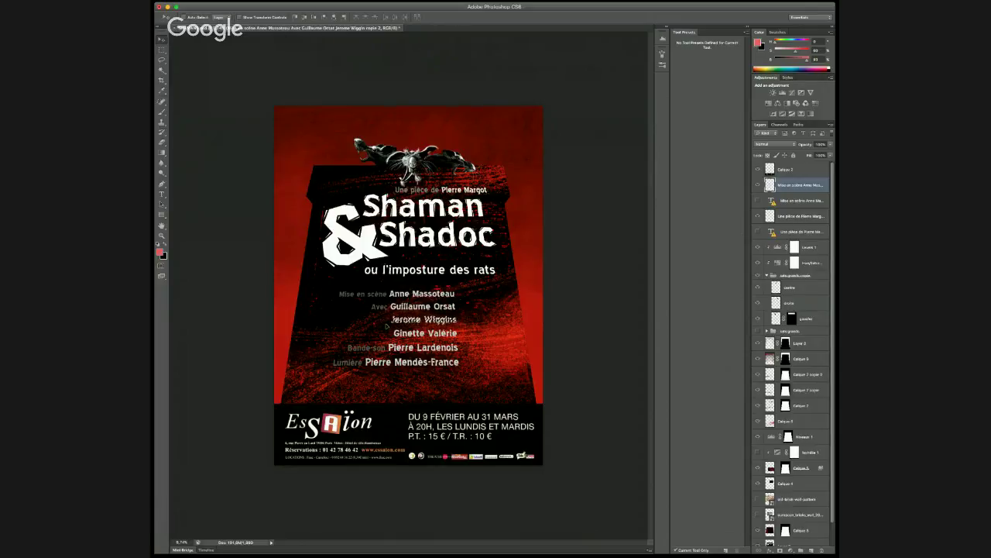
key(super+plus)
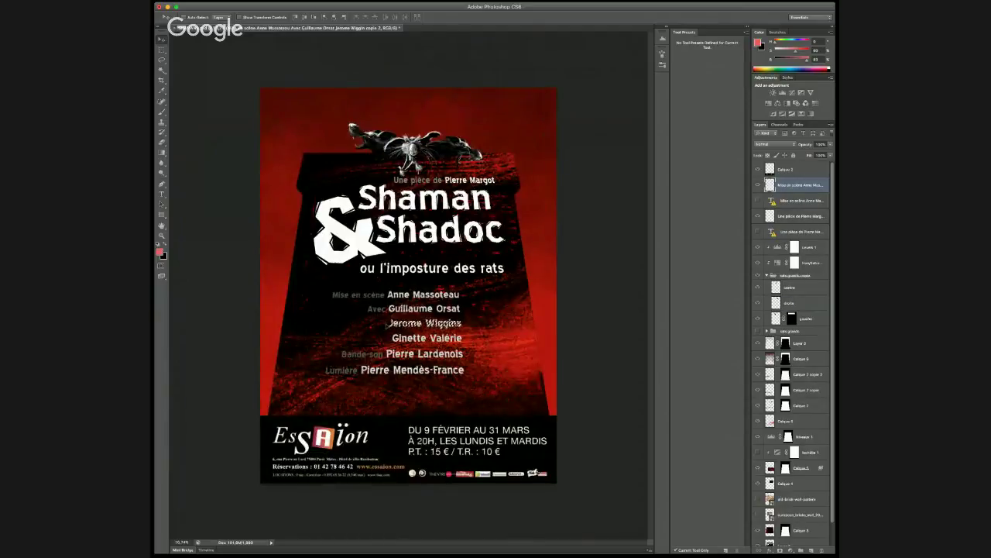
key(super+d)
key(b)
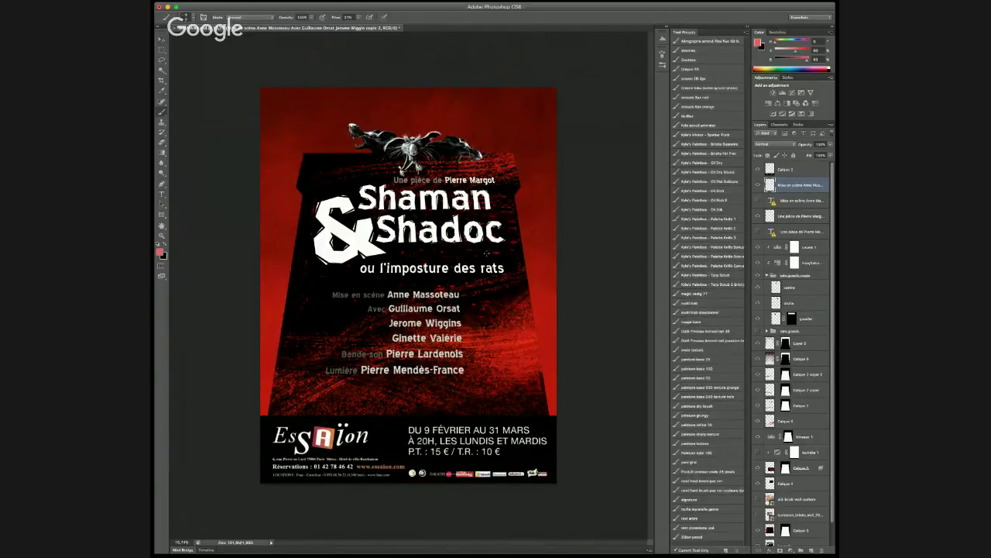
key(super+s)
Nudge the centre rat on the centre layer slightly up and to the right between its two neighbours
click(798, 289)
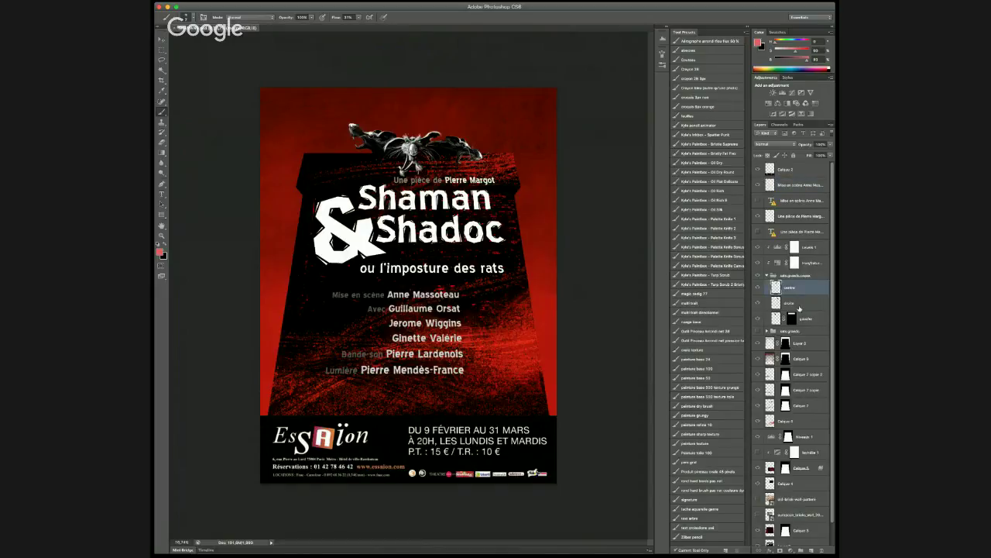
key(v)
key(Up)
key(Up)
key(Up)
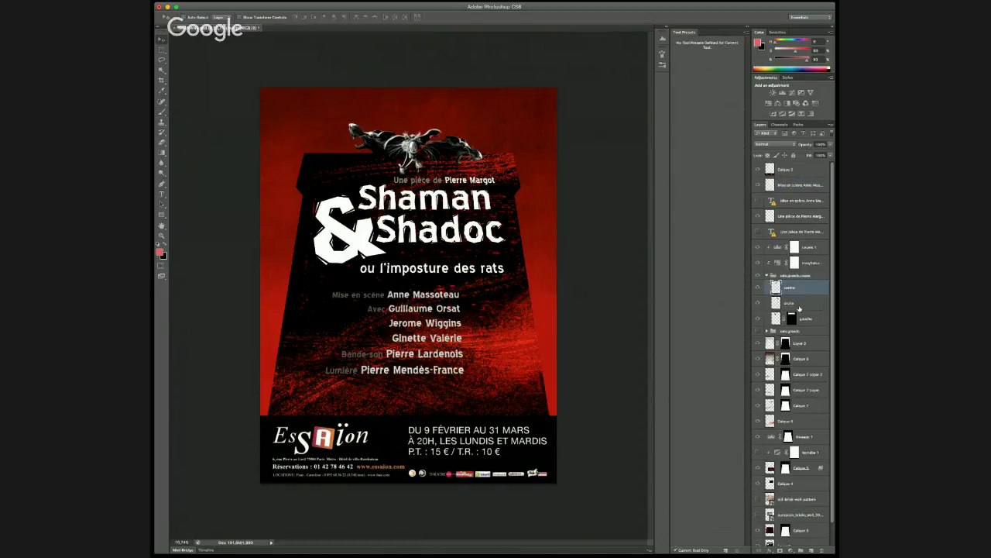
key(Right)
key(Right)
key(Right)
key(Right)
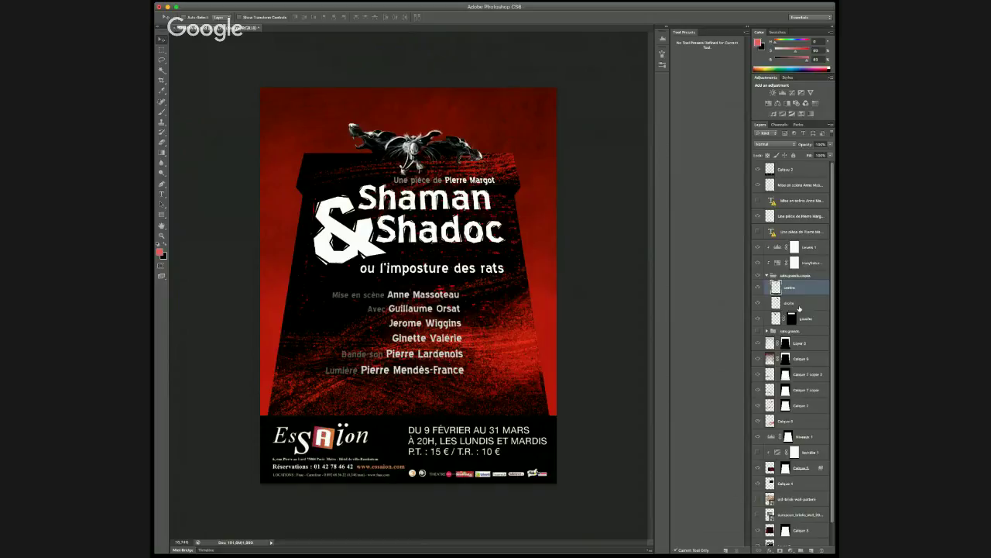
key(Down)
key(Down)
key(Left)
key(Left)
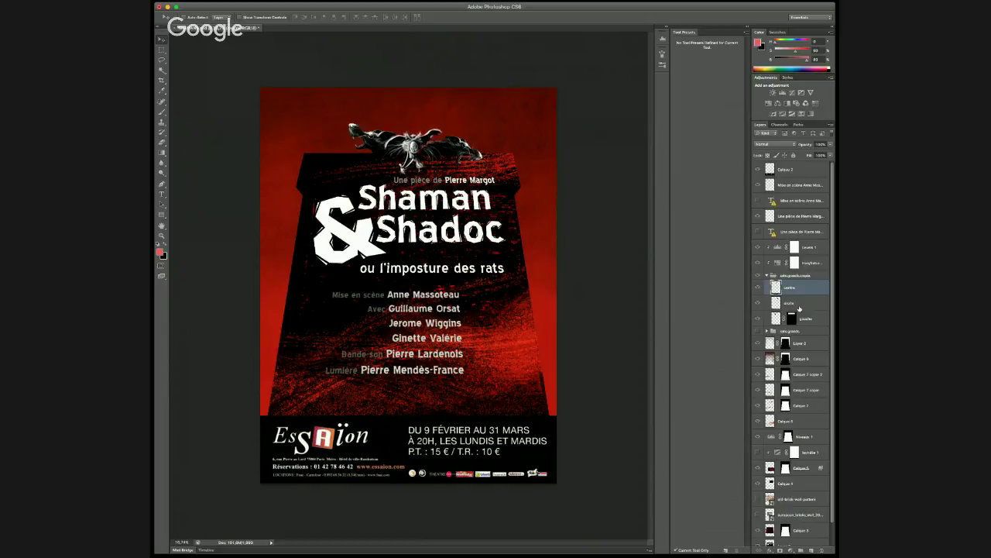
key(Left)
key(Left)
key(Left)
key(Left)
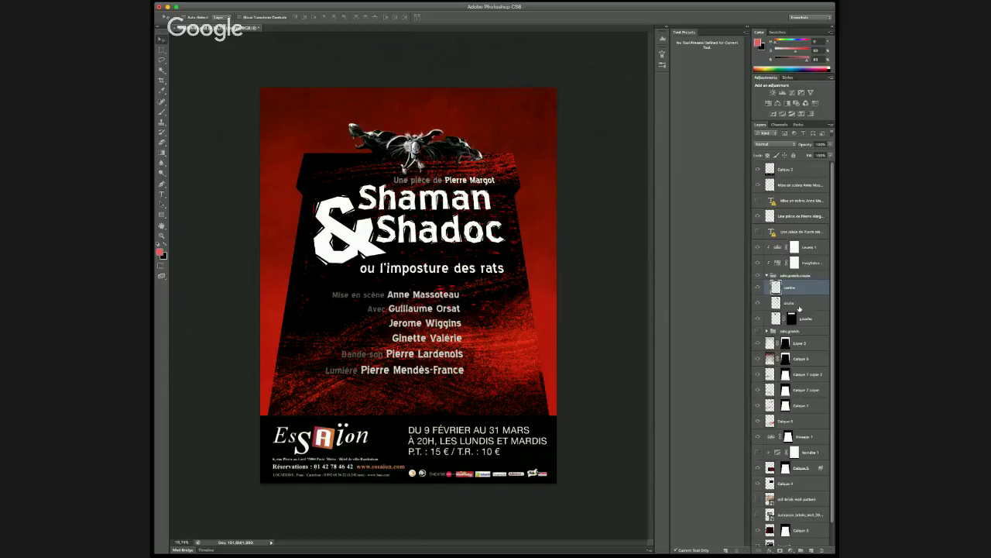
key(Left)
key(Left)
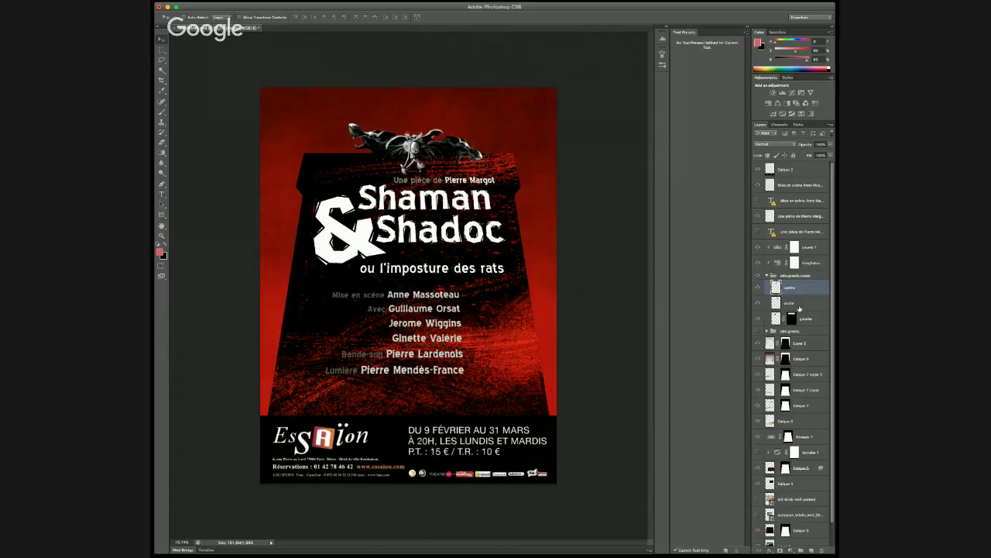
key(Left)
key(Left)
Add a new layer beneath the centre rat's layer and outline the area under its muzzle with the Lasso, clearing the selection at the end
click(811, 549)
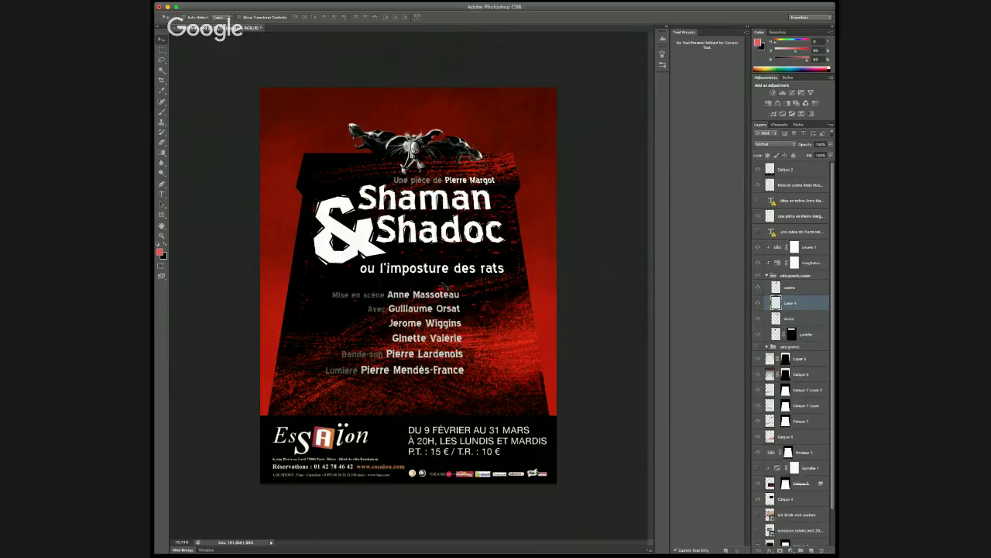
key(l)
scroll(418, 155, up, 5)
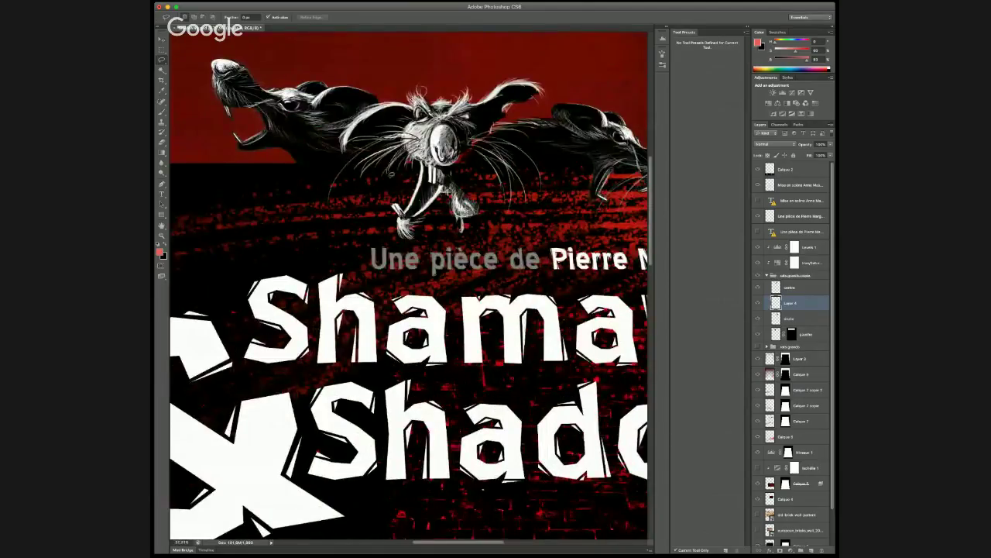
mouse_move(390, 169)
mouse_down()
mouse_move(474, 169)
mouse_move(488, 161)
mouse_move(486, 147)
mouse_move(433, 141)
mouse_move(428, 168)
mouse_up()
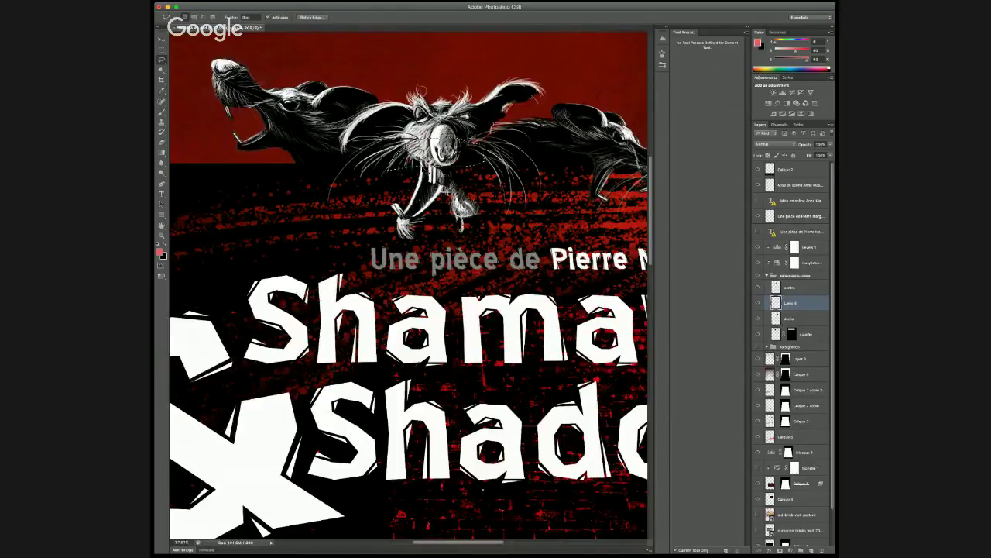
key(ctrl+d)
scroll(543, 372, down, 5)
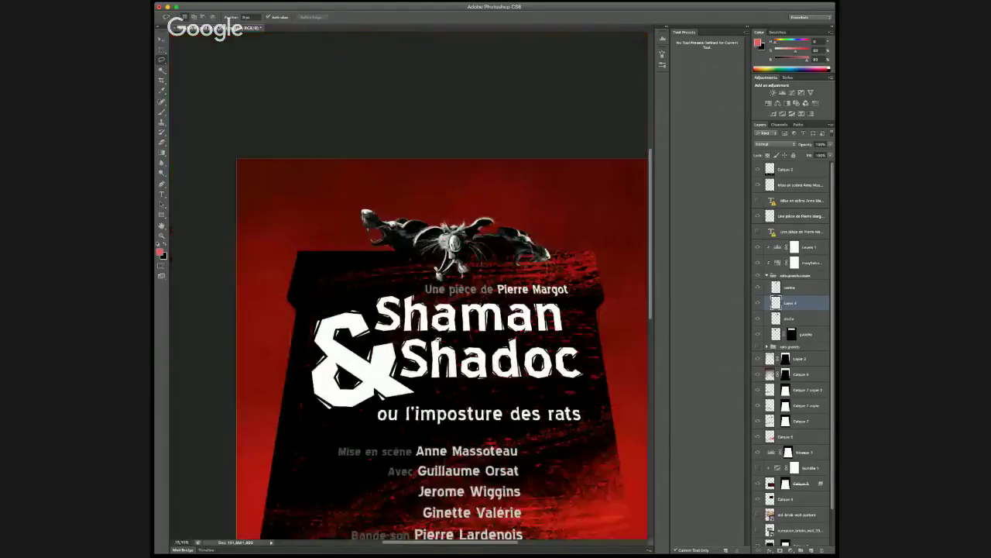
Merge the new layer with the centre rat's layer, keep the name "centre" for the merged layer, and save the poster
shift+click(788, 288)
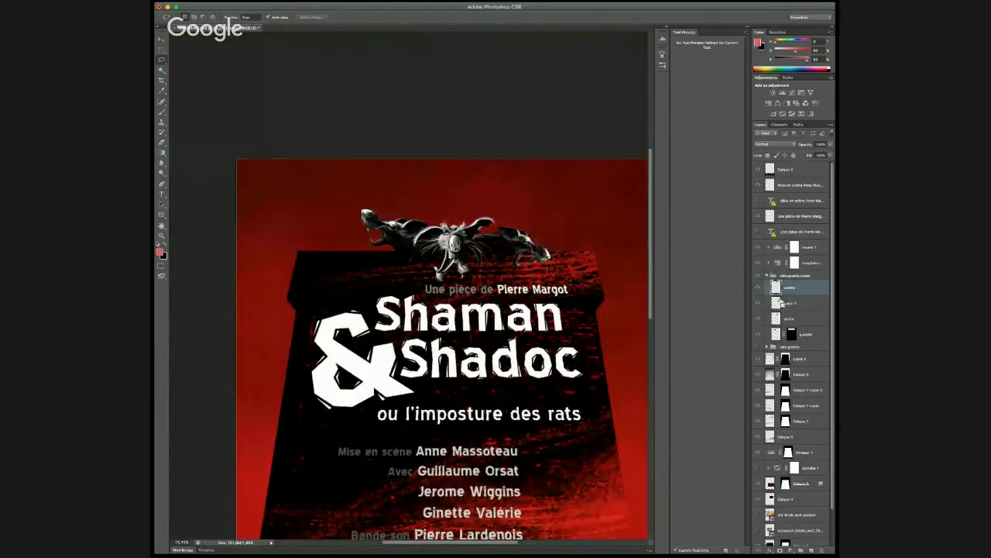
key(ctrl+e)
scroll(503, 325, down, 2)
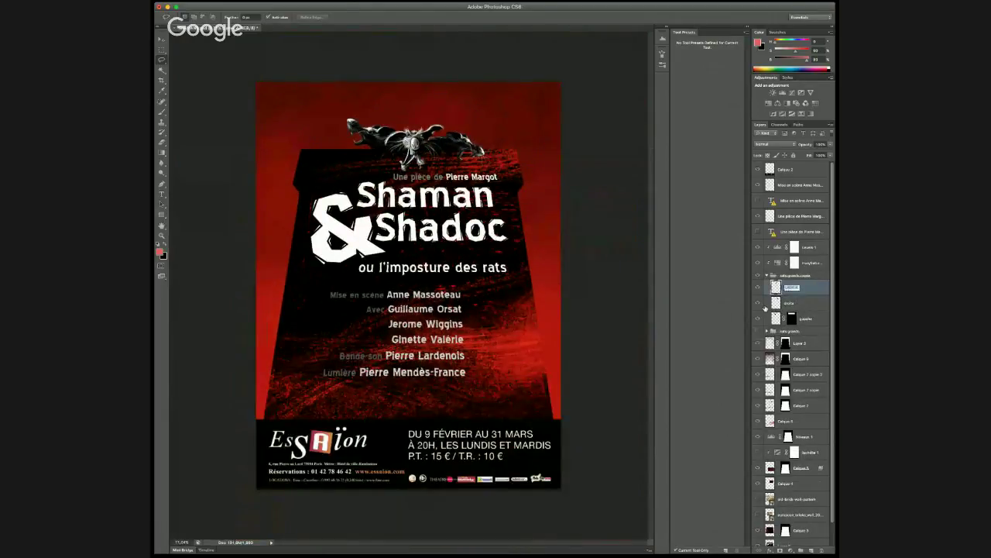
double_click(790, 288)
key(Return)
key(super+s)
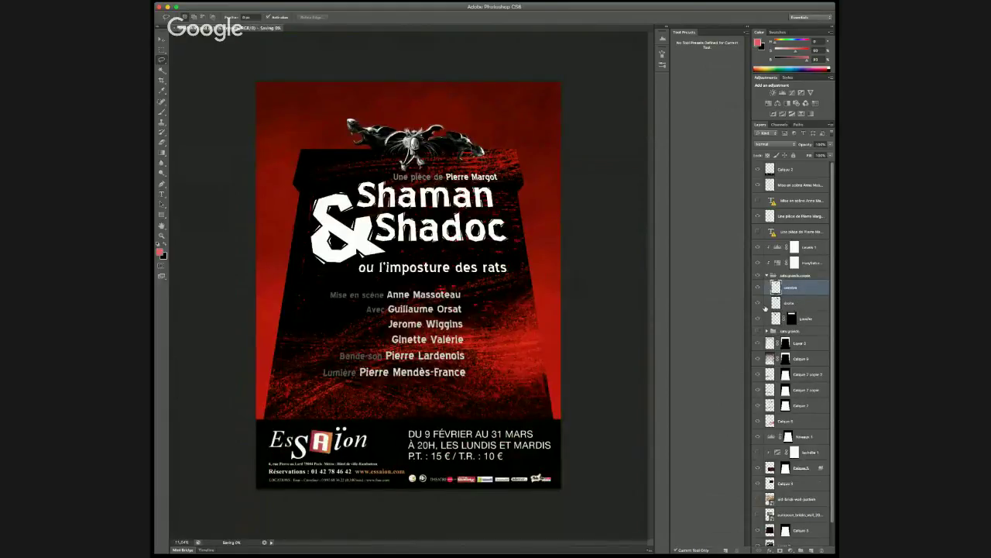
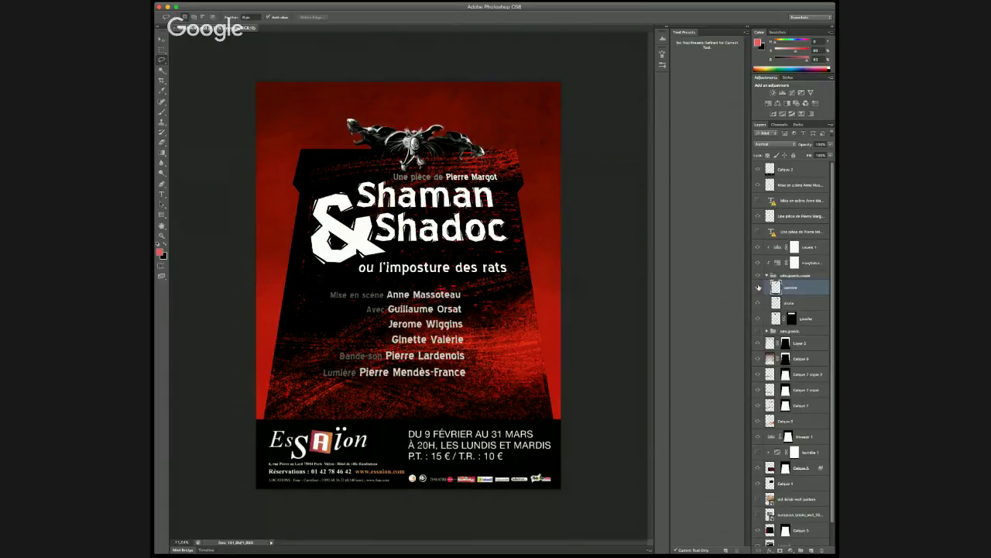
Rename the visible rats group "rats moyens" and duplicate it
click(767, 275)
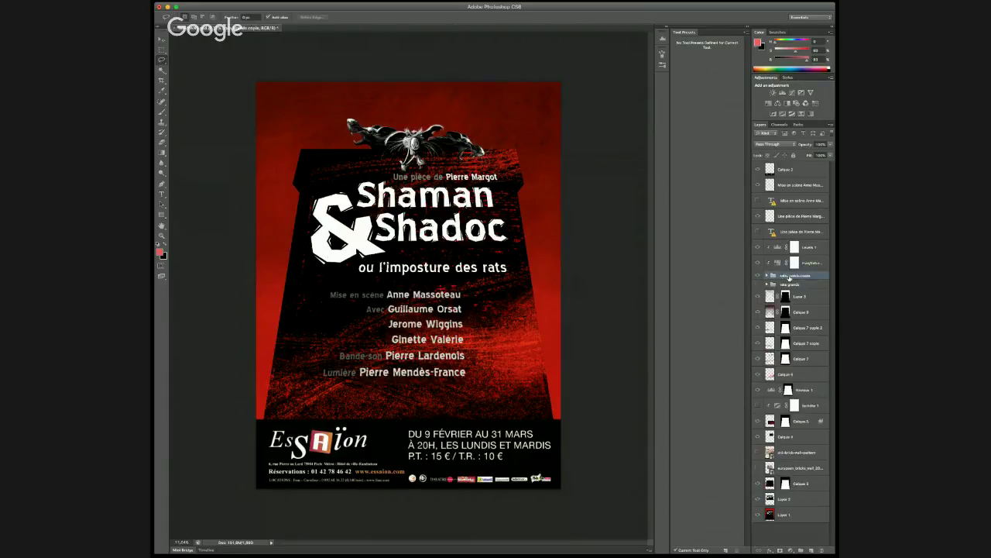
double_click(792, 275)
drag(787, 276, 821, 279)
text(minuscules)
key(Return)
key(ctrl+j)
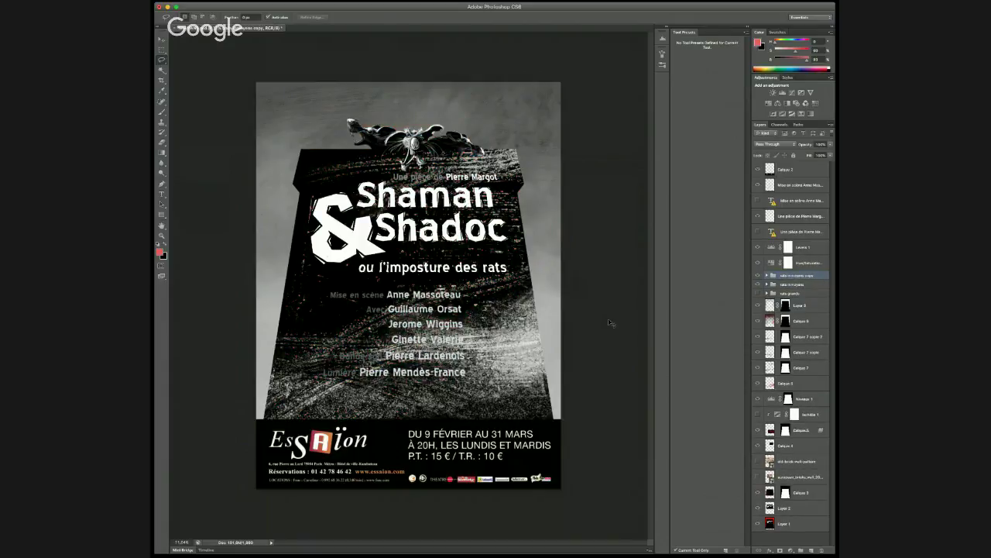
Clip the Levels and Hue/Saturation adjustments to the duplicated rats group and scale that group down to about 78%
alt+click(800, 268)
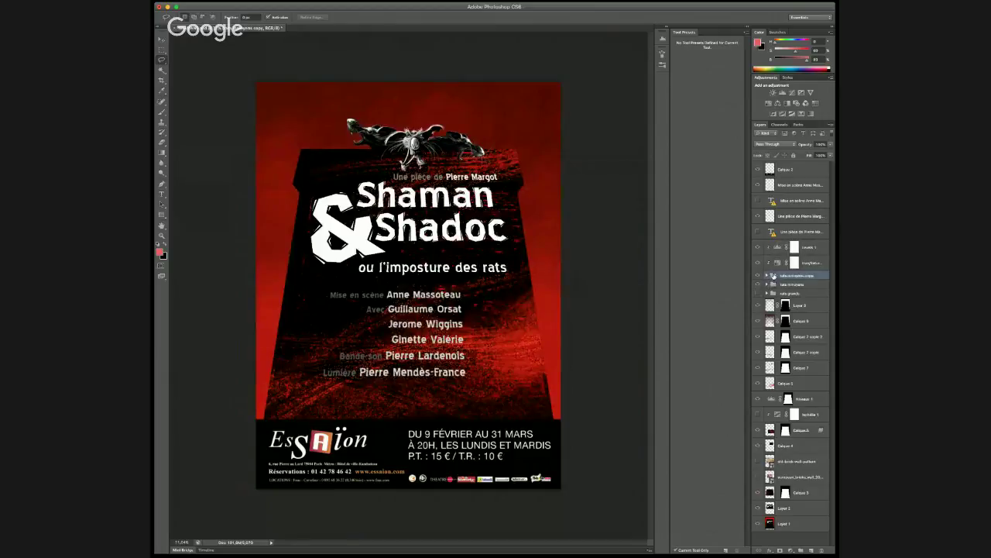
key(ctrl+t)
scroll(419, 141, up, 3)
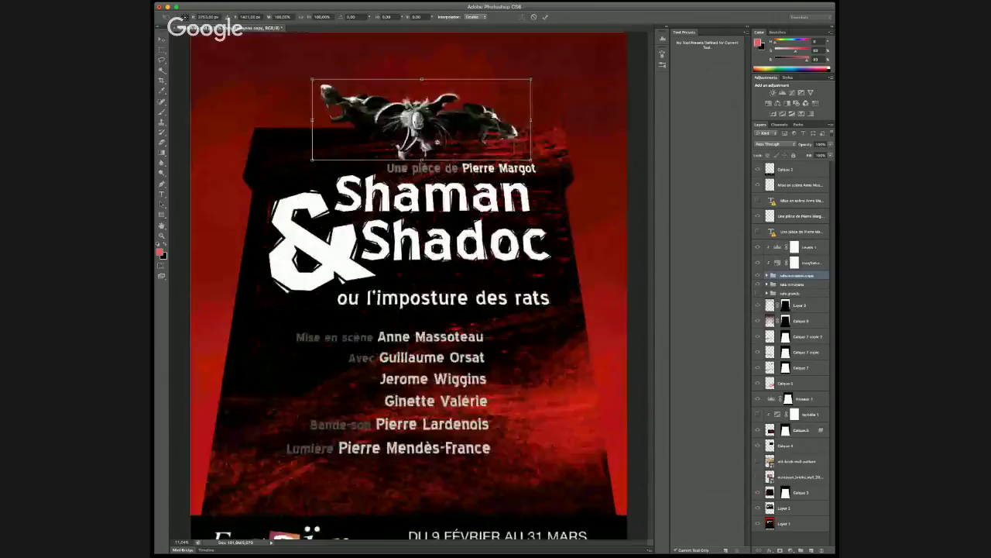
drag(419, 159, 417, 163)
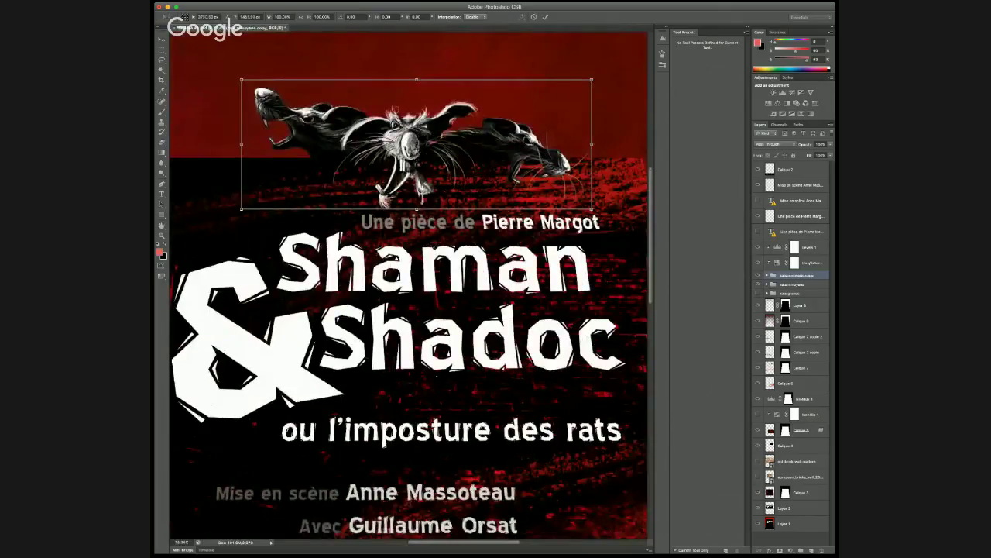
scroll(422, 177, down, 3)
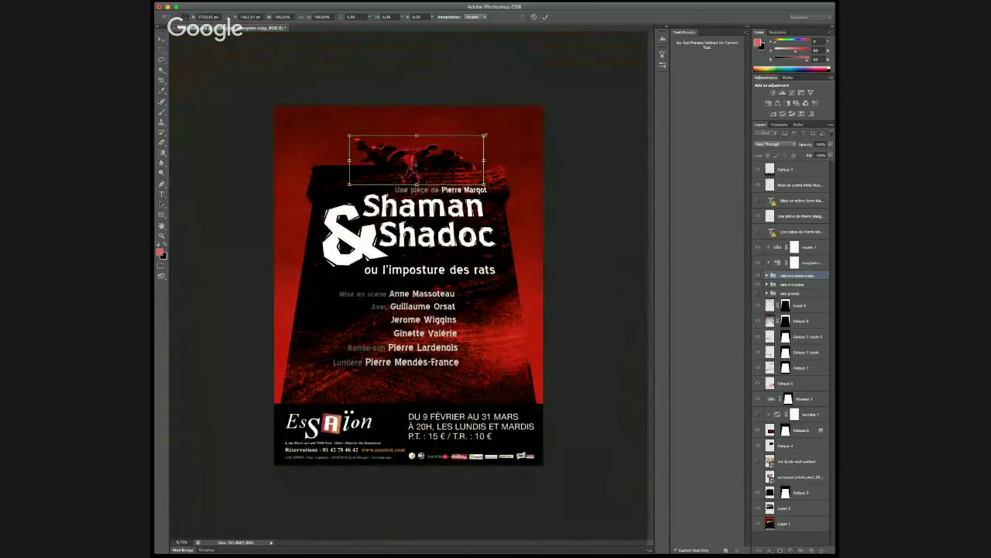
drag(484, 135, 474, 141)
drag(471, 142, 468, 142)
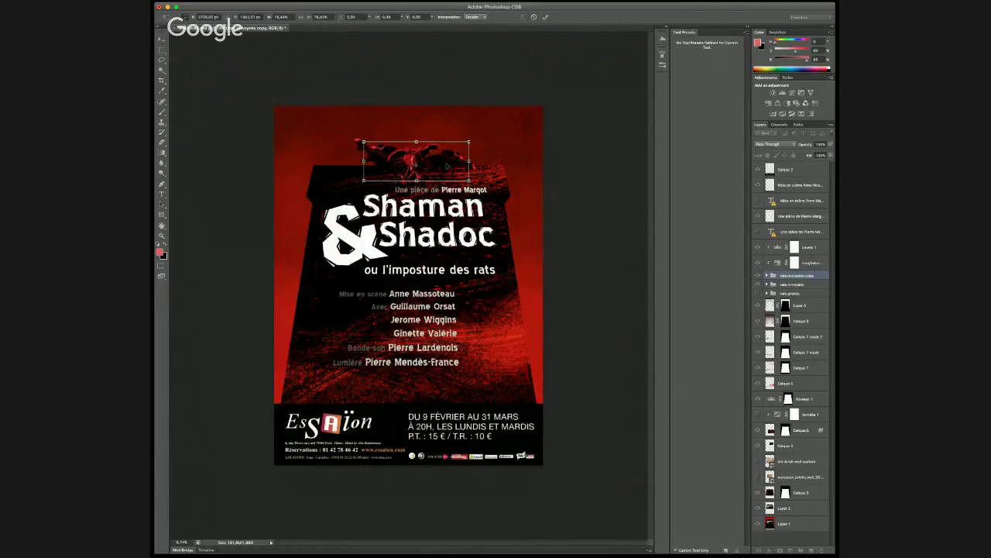
key(Return)
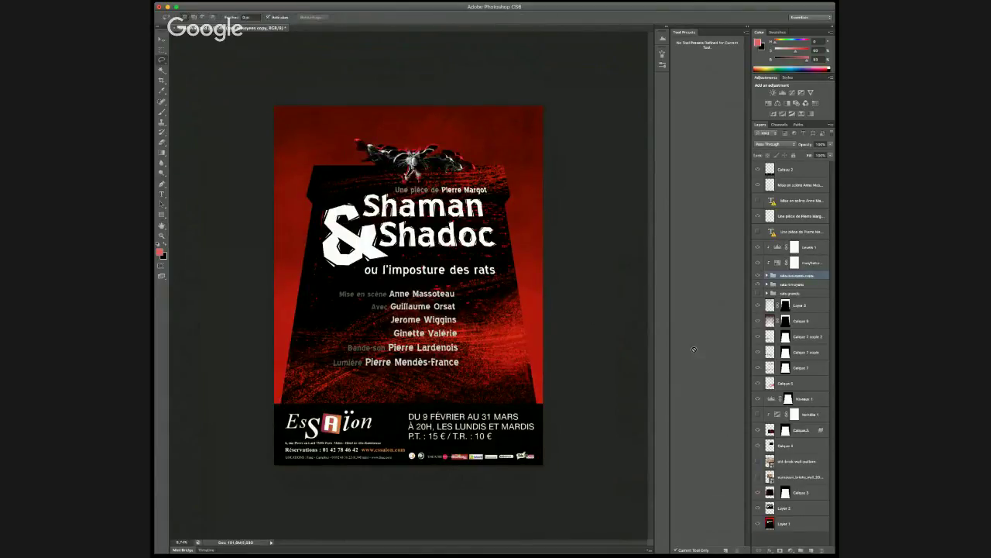
Hide the original "rats moyens" group behind the smaller copy and save the poster
click(758, 285)
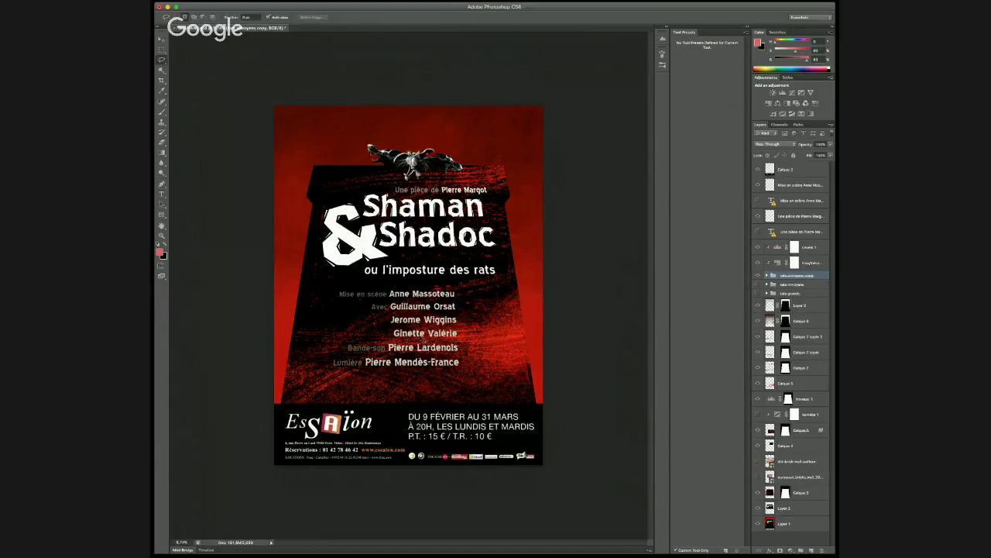
key(super+s)
Add a new layer above Layer 1 and, with only Layer 1 shown, sample its background red for the brush before restoring the other layers
click(785, 525)
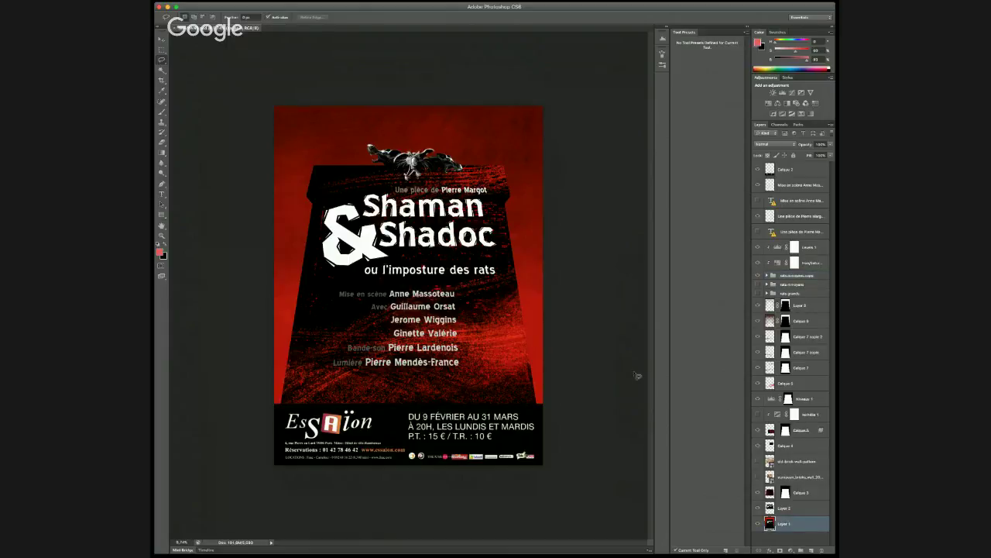
click(812, 550)
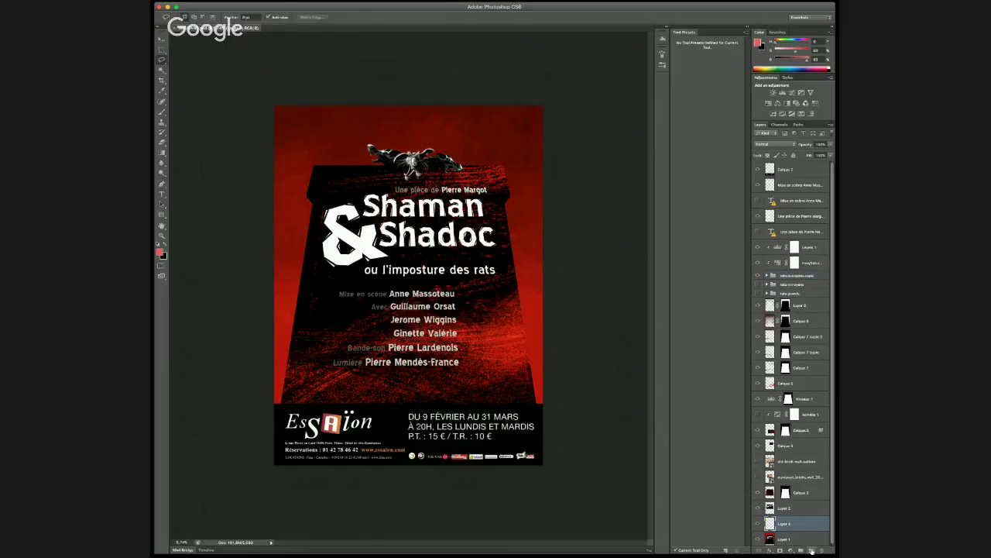
alt+click(758, 540)
key(b)
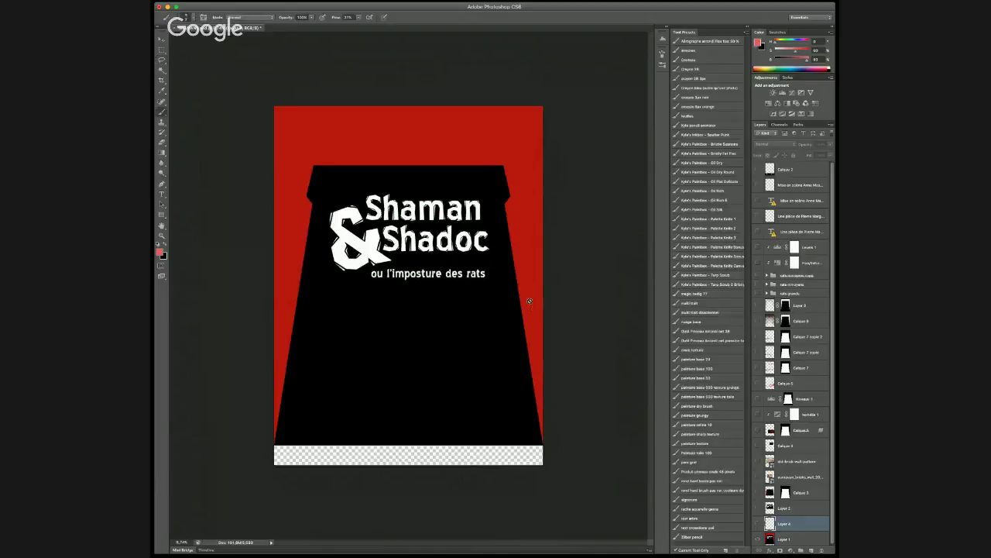
alt+click(530, 260)
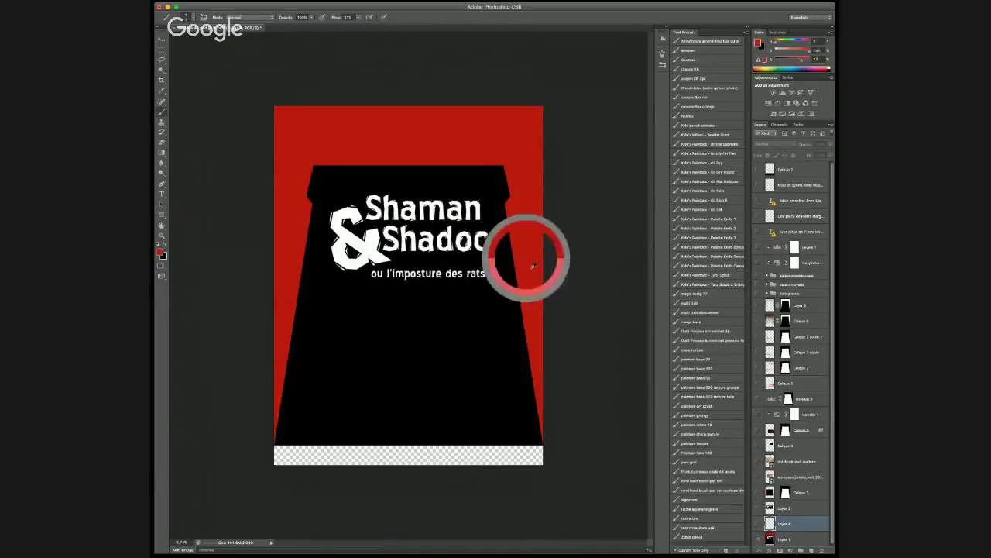
alt+click(759, 540)
Paint small red chips into the right-hand edge of the black brick tower on the new layer to roughen its outline
scroll(511, 273, up, 5)
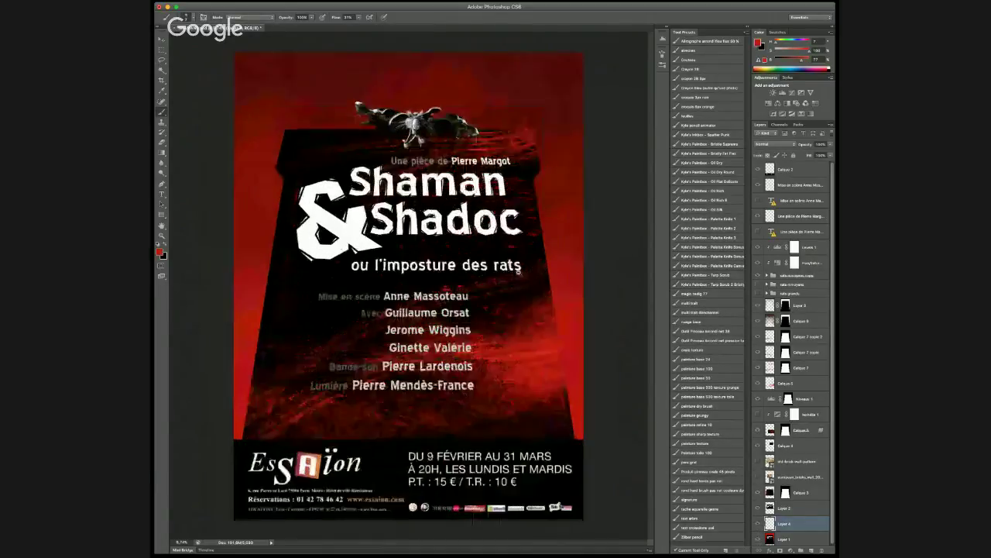
scroll(516, 271, down, 3)
scroll(517, 271, up, 1)
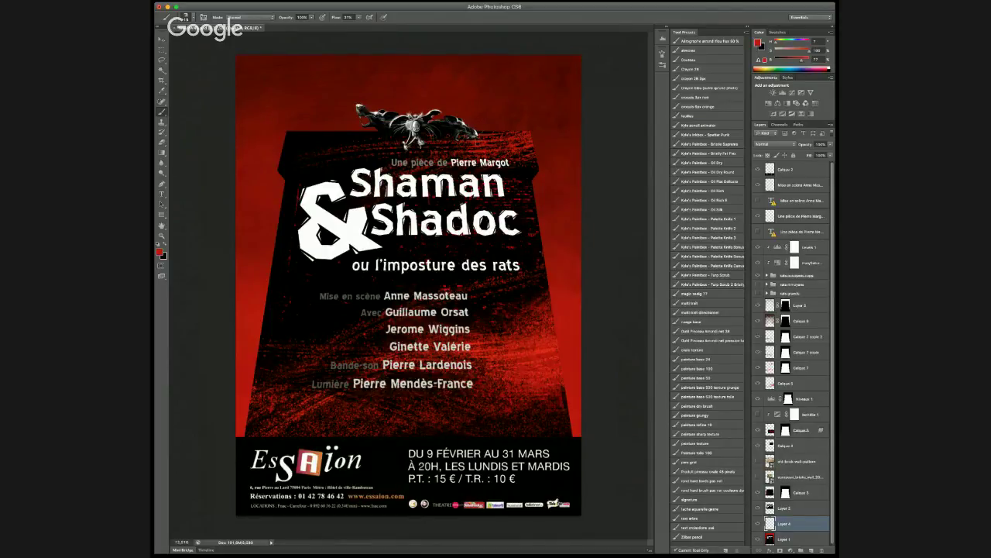
scroll(544, 256, up, 4)
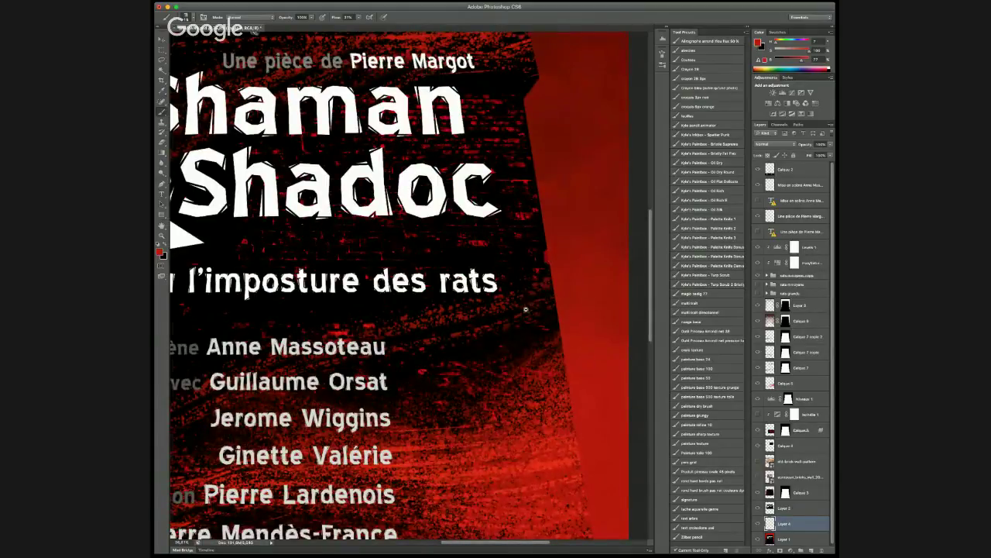
scroll(535, 309, down, 5)
scroll(526, 314, up, 5)
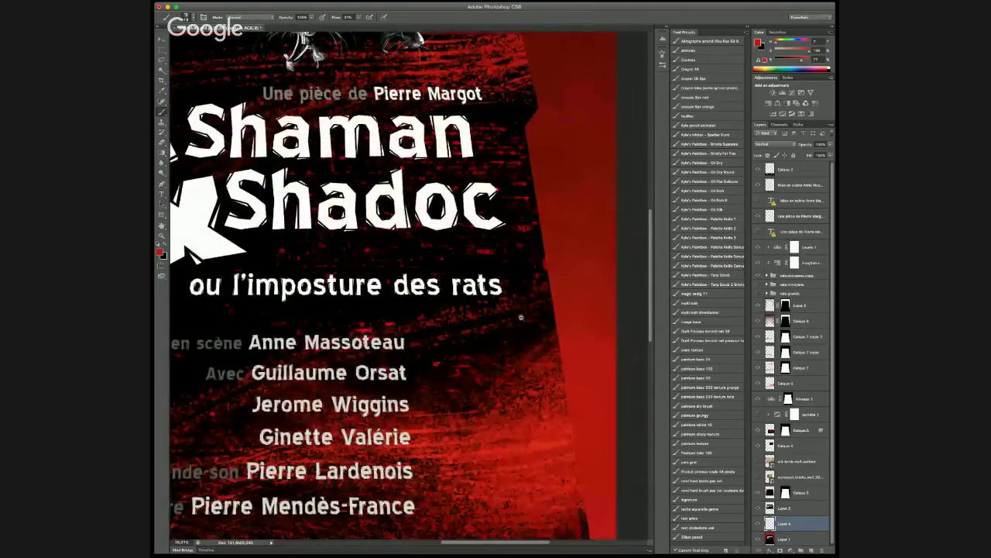
scroll(521, 316, up, 1)
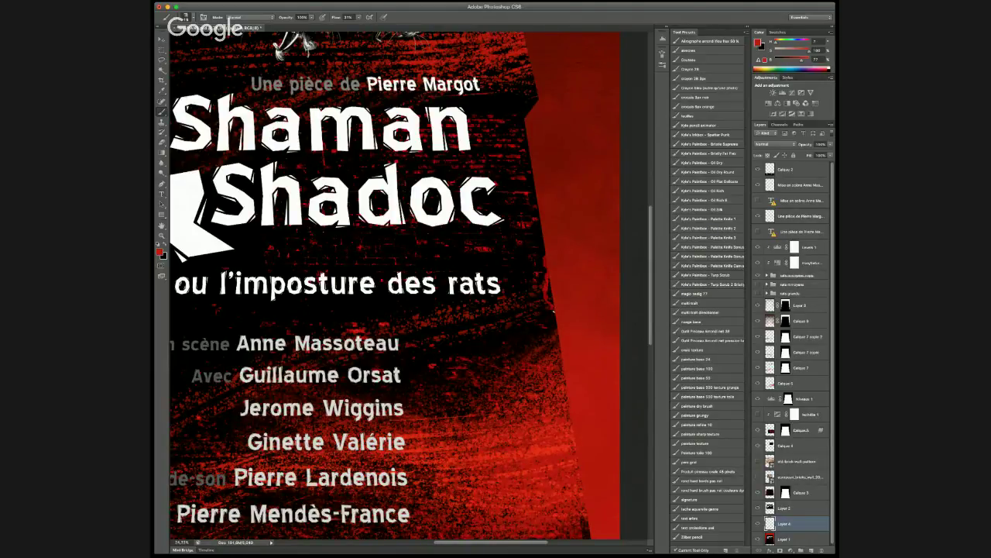
drag(553, 311, 547, 281)
scroll(527, 339, down, 1)
scroll(526, 338, down, 3)
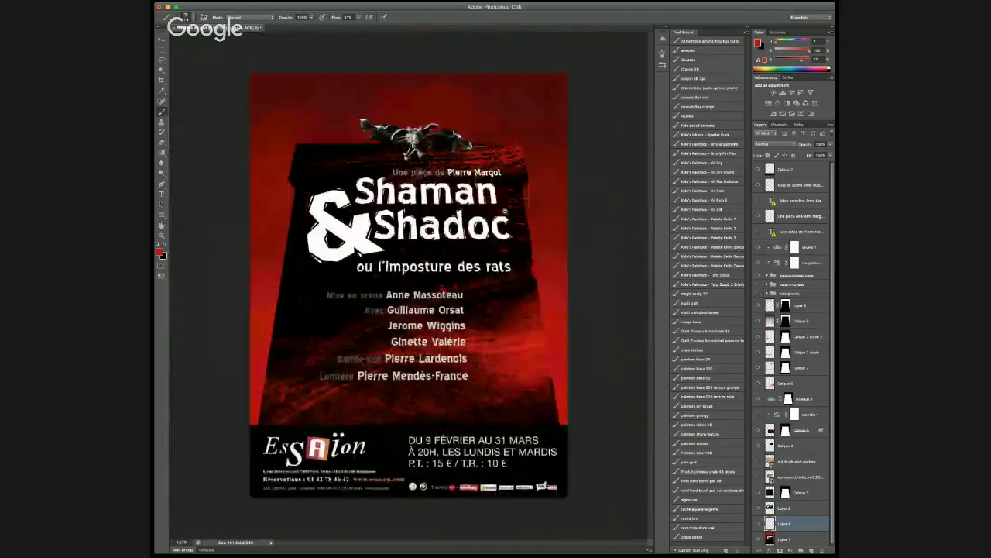
scroll(489, 209, up, 3)
scroll(529, 221, up, 2)
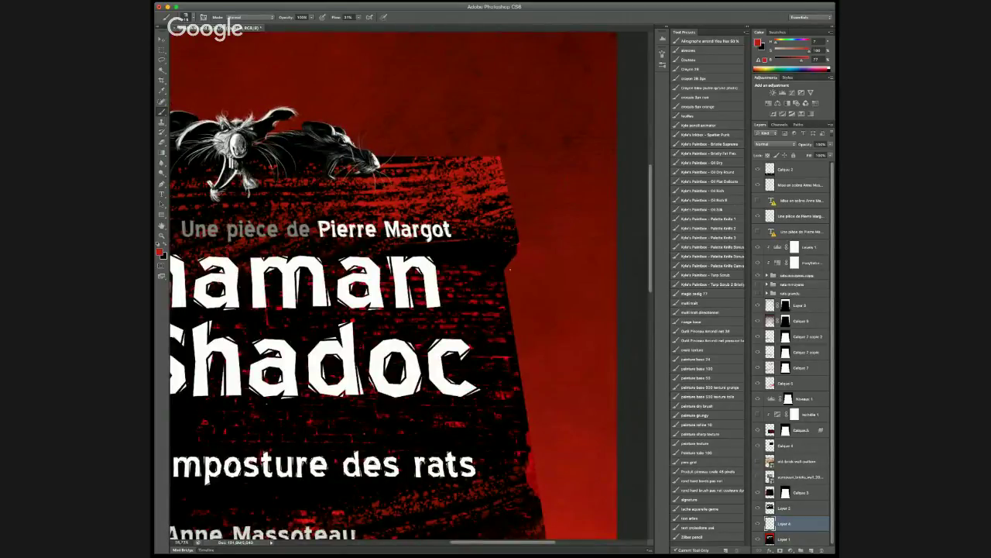
scroll(344, 253, left, 3)
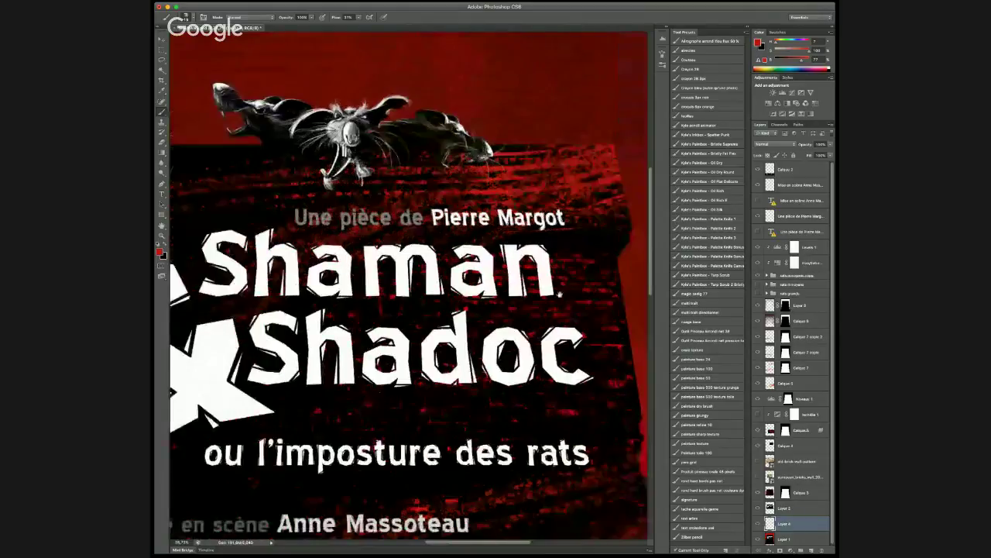
Try roughening the underside of the tower's left ledge with a small black brush stroke
scroll(344, 253, up, 3)
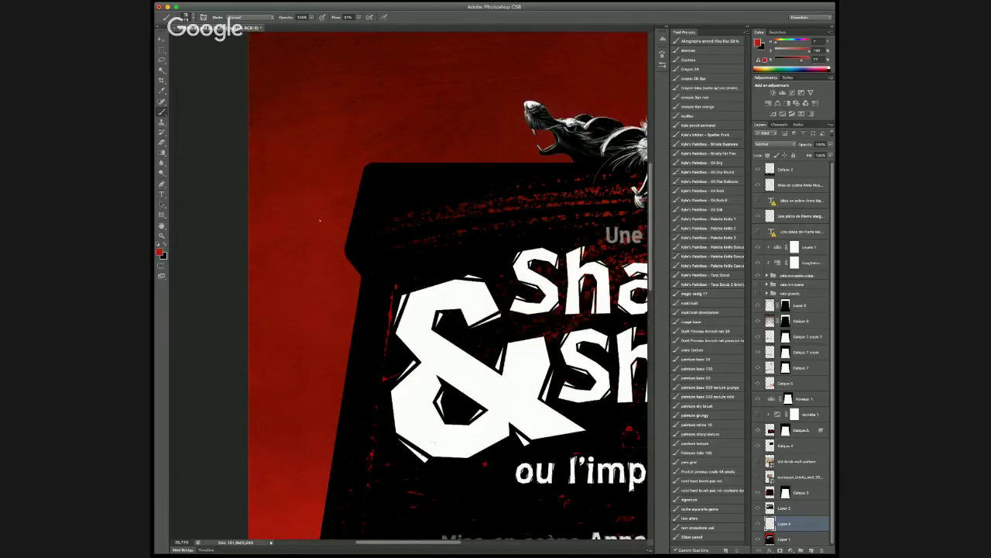
scroll(312, 193, down, 5)
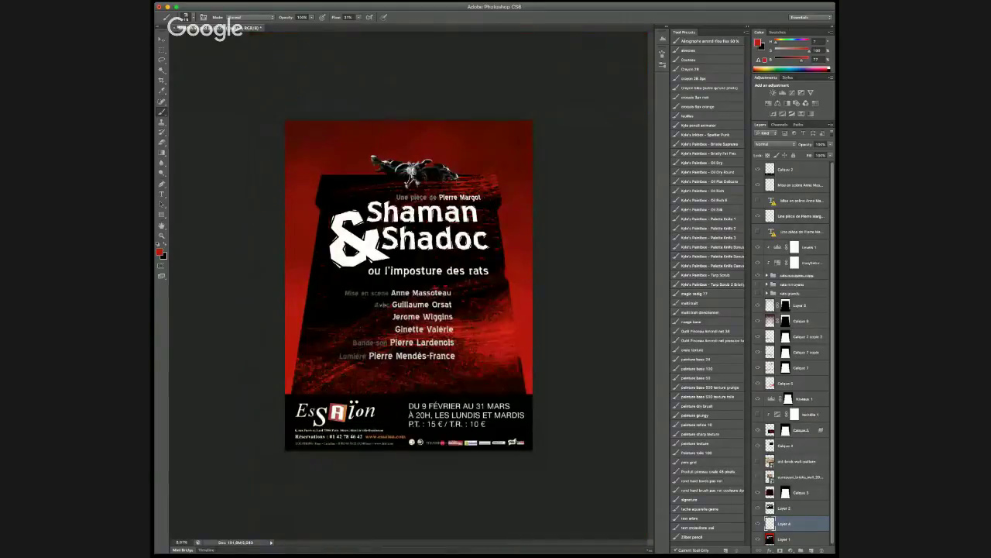
scroll(313, 192, up, 5)
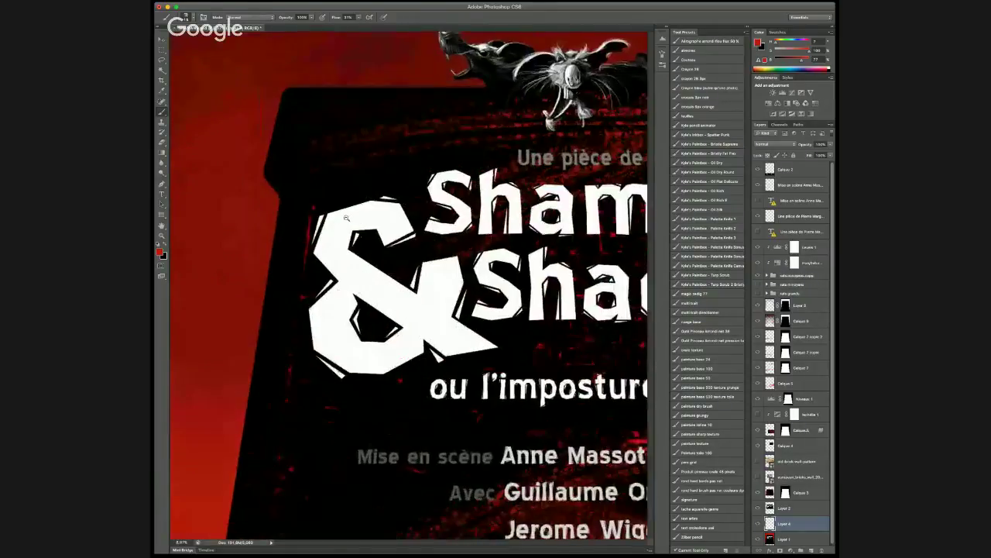
key(x)
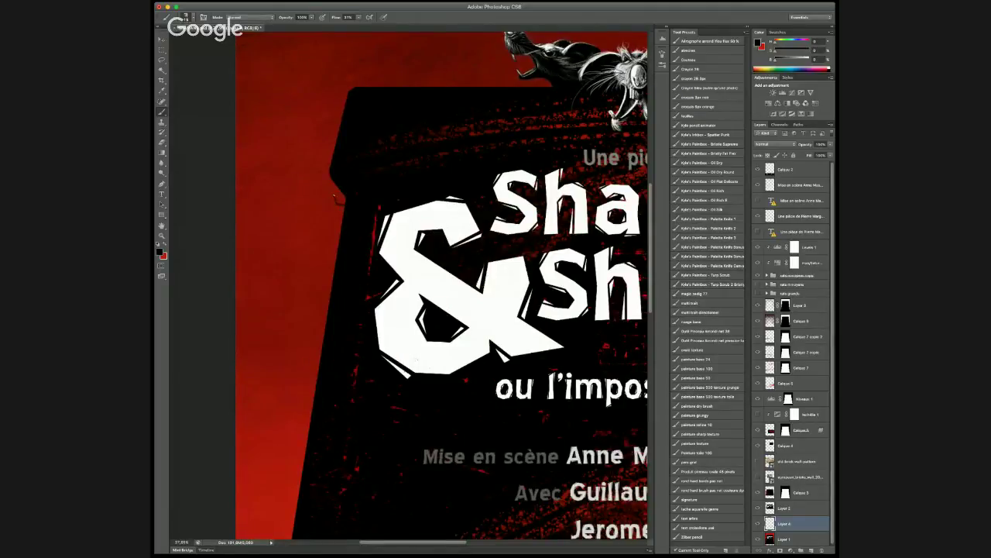
drag(335, 196, 321, 193)
key(ctrl+z)
alt+scroll(309, 249, down, 5)
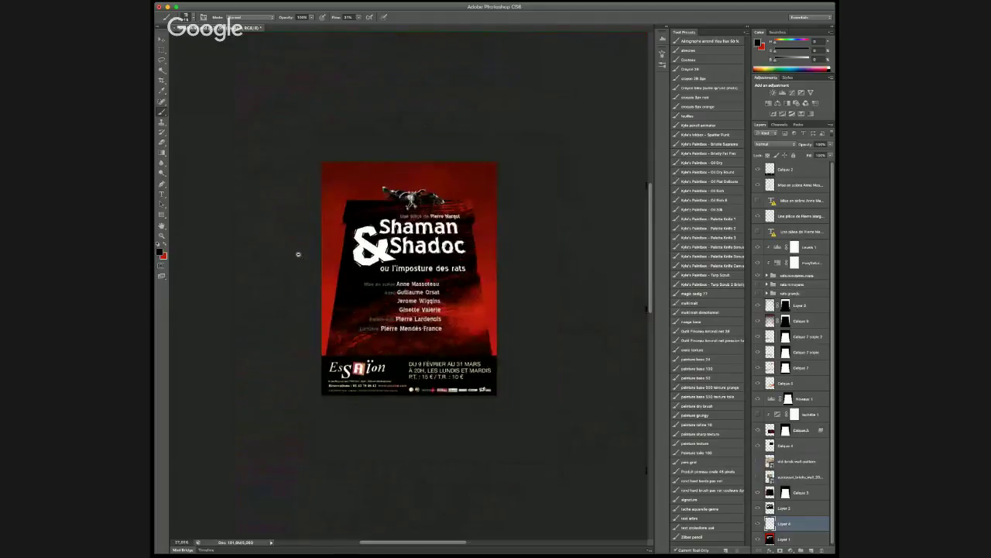
alt+scroll(314, 254, up, 2)
alt+scroll(314, 253, up, 4)
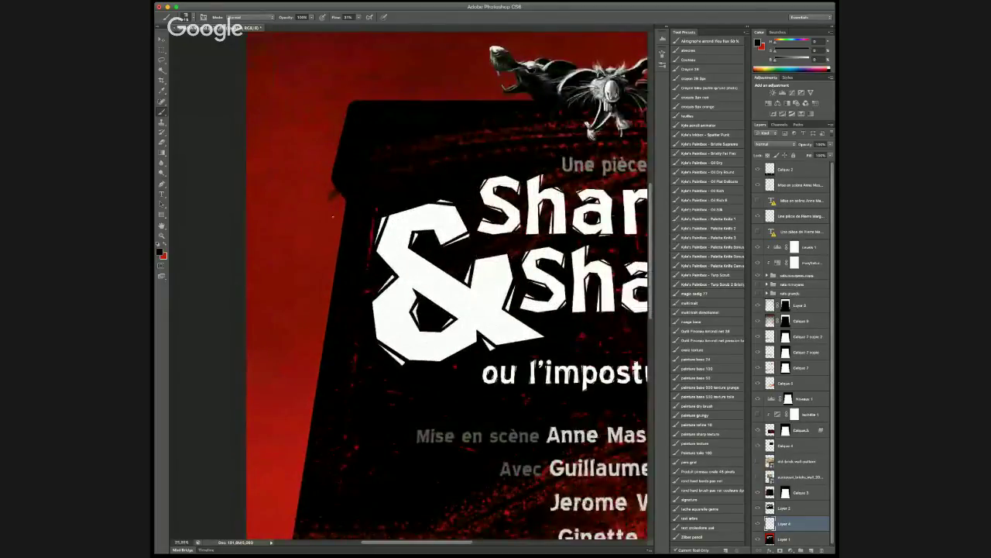
key(e)
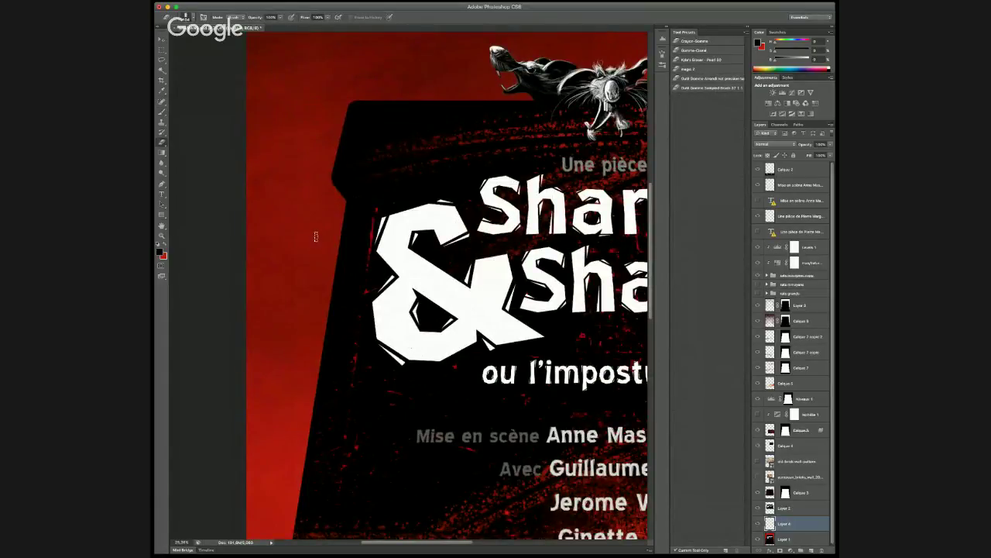
key(b)
Retouch the Niveaux 1, Calque 8 and Calque 7 layer masks at the chips in the tower's right edge to blend them into the background
key(ctrl+0)
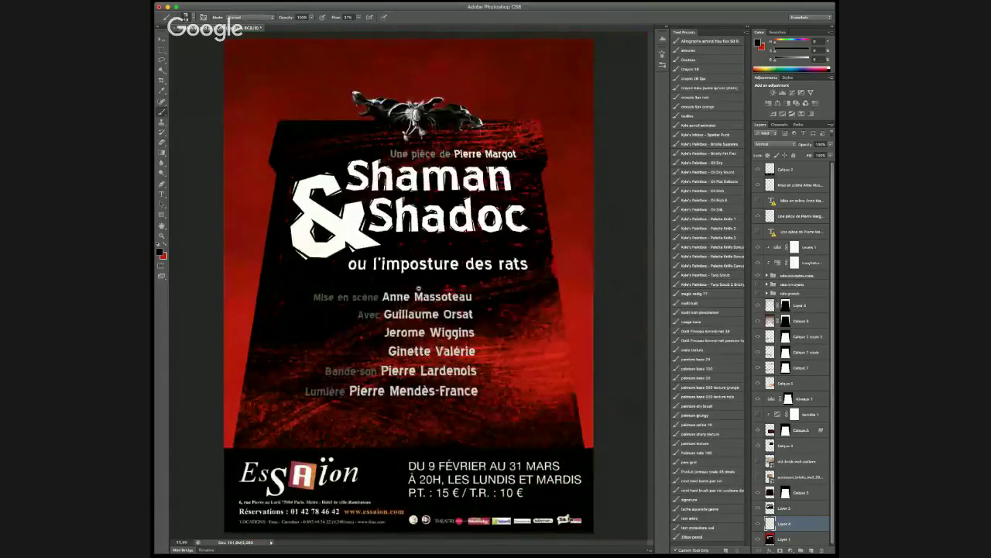
scroll(416, 286, down, 3)
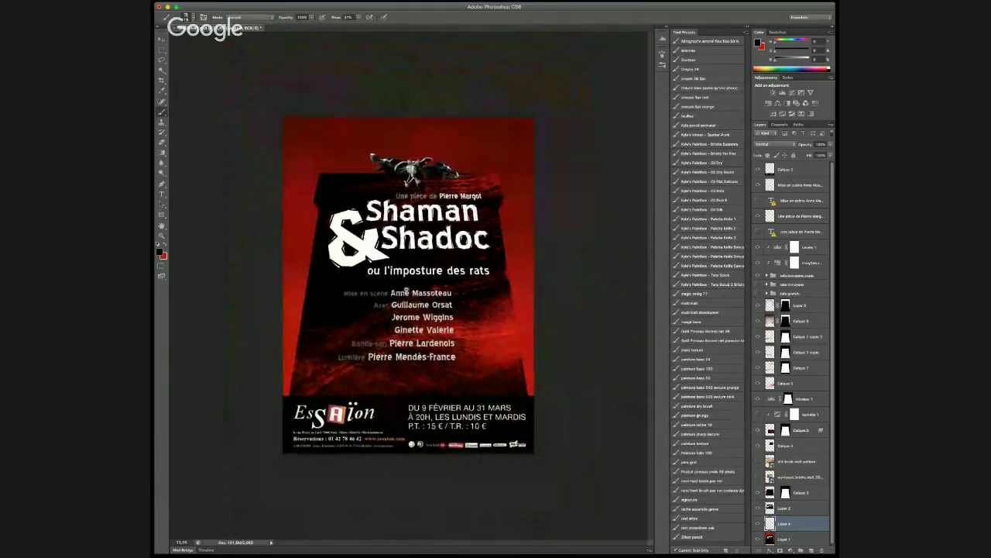
scroll(432, 287, up, 5)
scroll(432, 288, down, 1)
scroll(432, 287, up, 2)
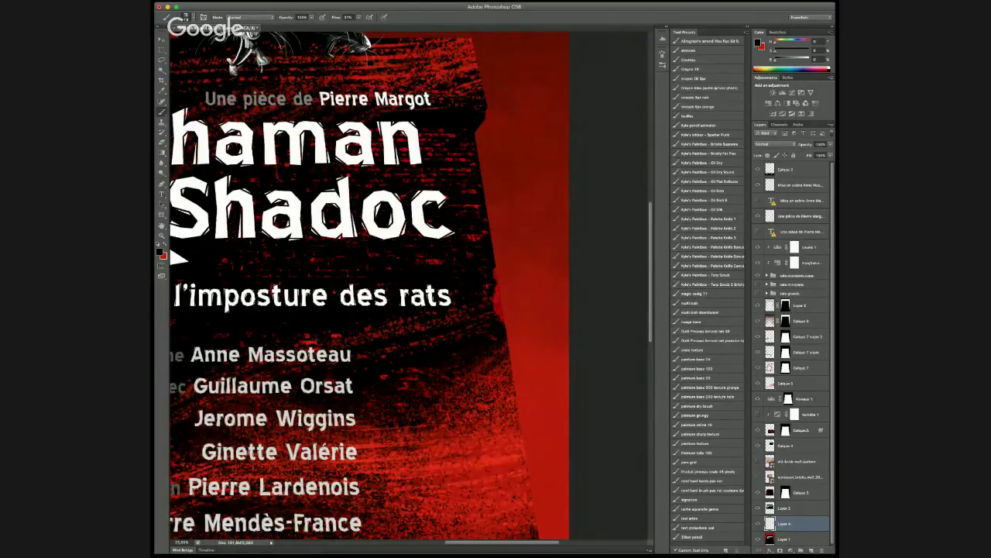
click(788, 400)
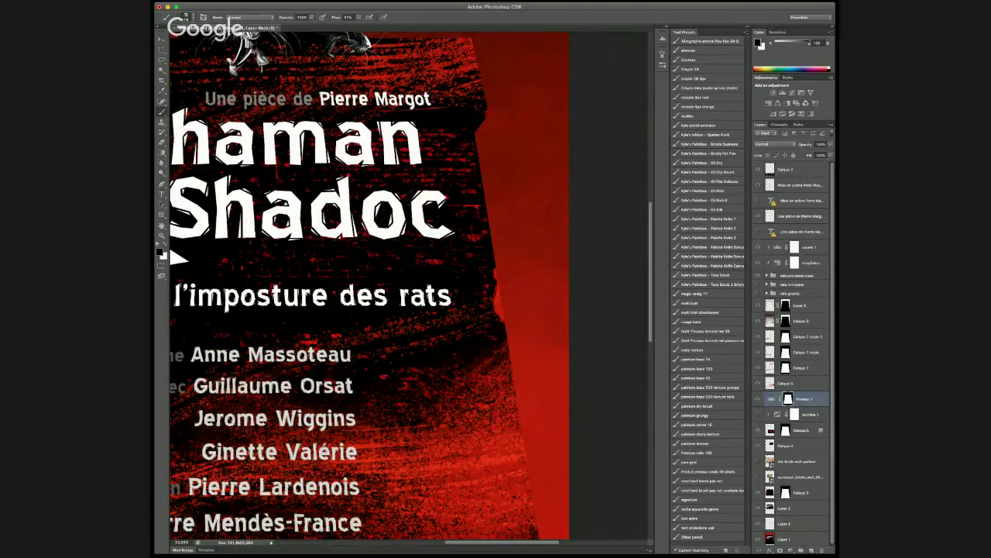
click(758, 322)
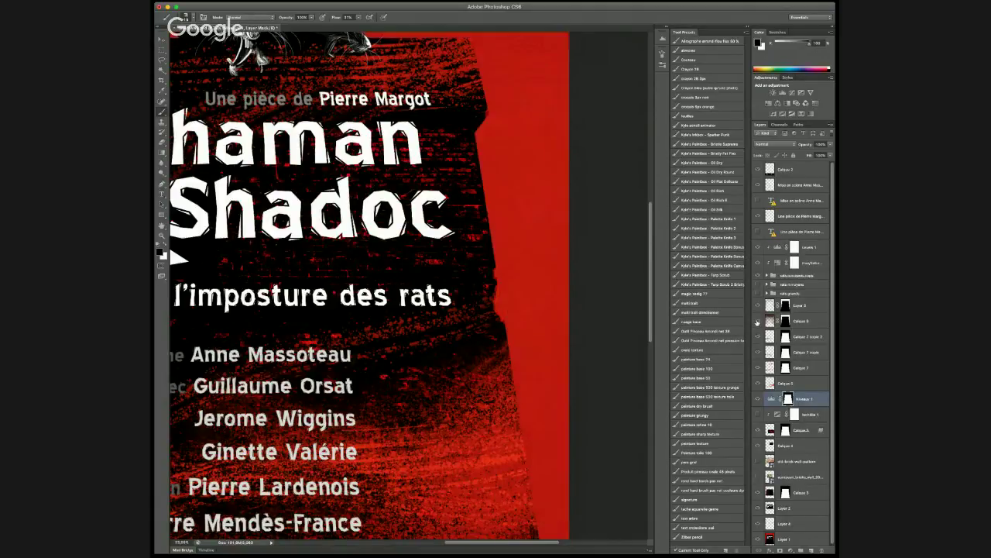
click(757, 321)
click(784, 321)
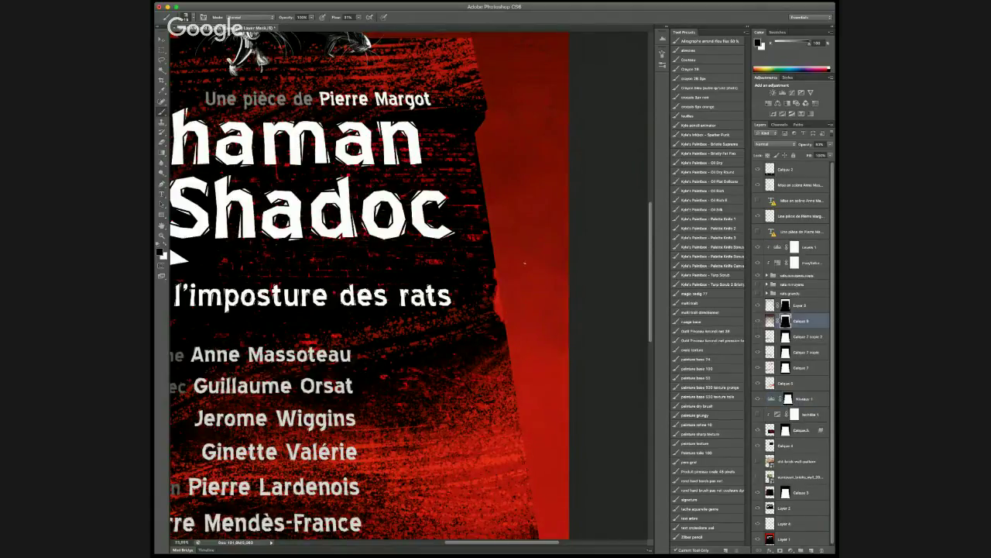
key(x)
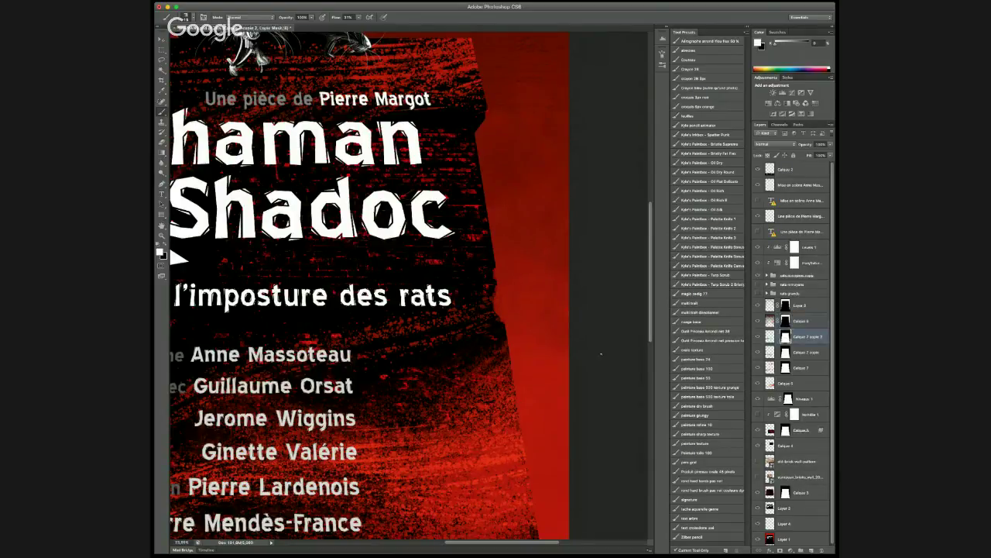
click(785, 368)
key(x)
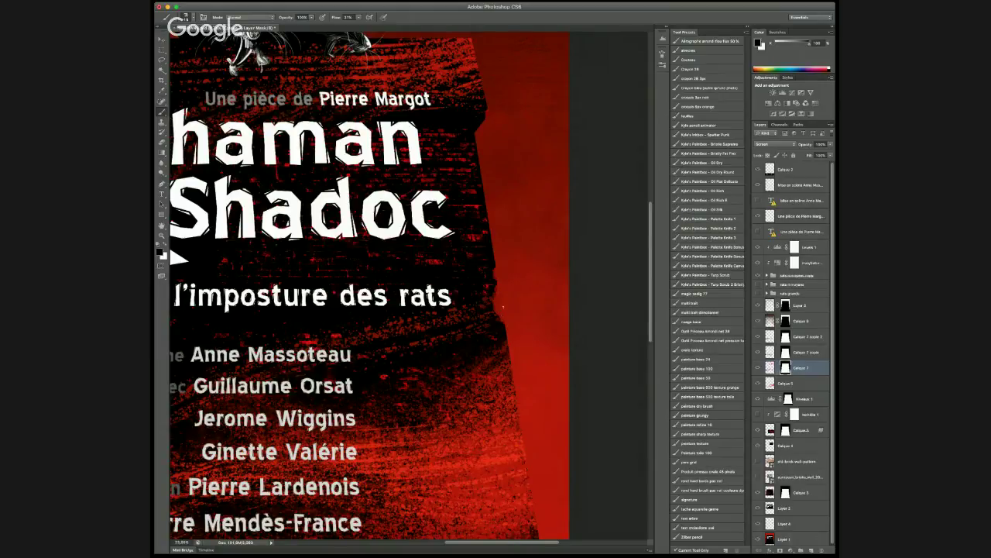
Retouch the Layer 3 mask in white around the right-edge chips beside the word "rats"
scroll(512, 306, up, 6)
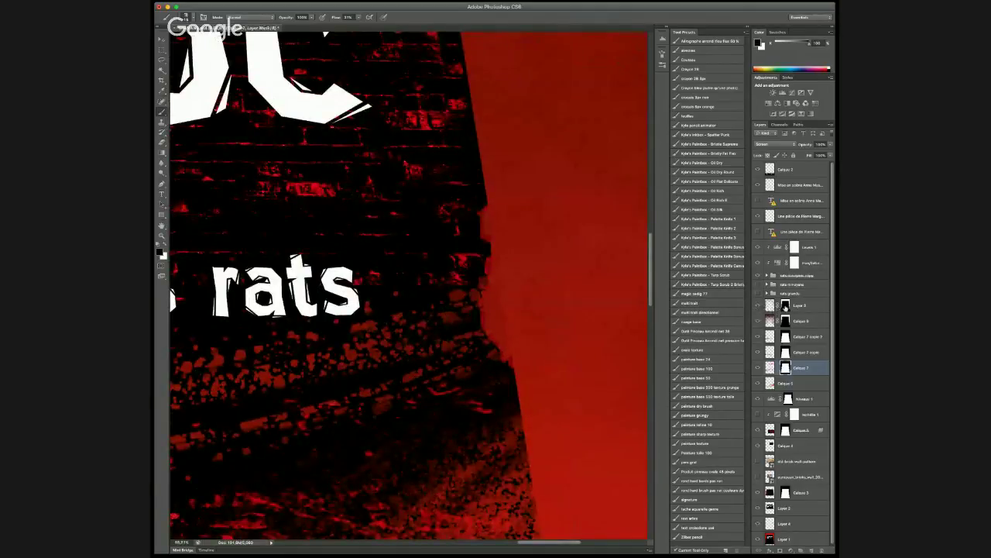
click(786, 307)
key(x)
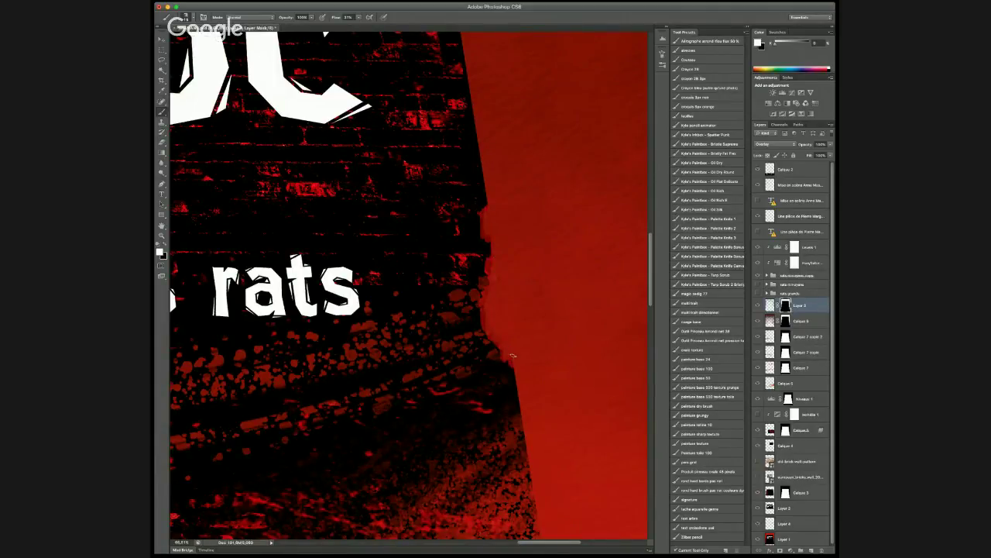
Chip the corner of the tower's right ledge and blend it using the Niveaux 1, Calque 8 and Layer 3 masks
scroll(469, 343, down, 1)
scroll(468, 343, down, 2)
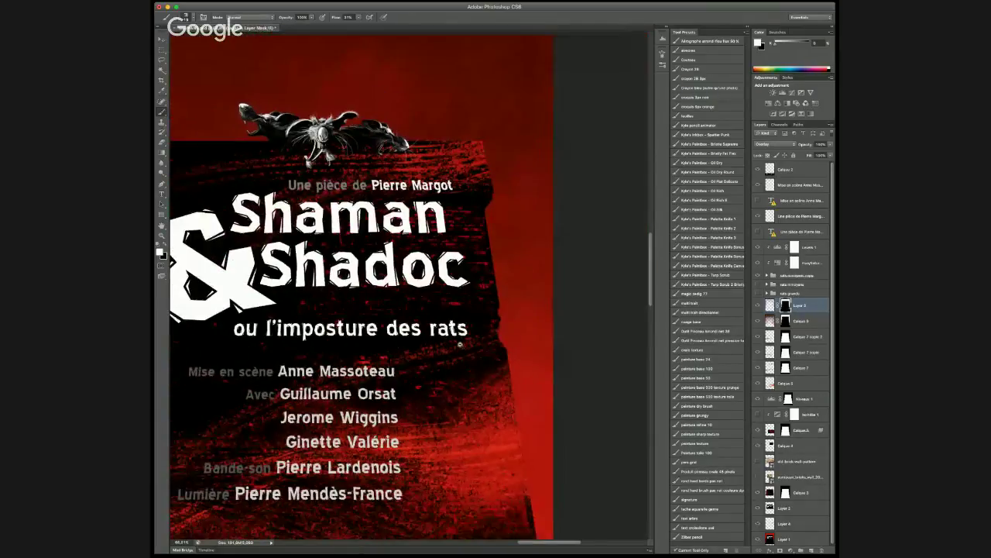
scroll(460, 344, down, 2)
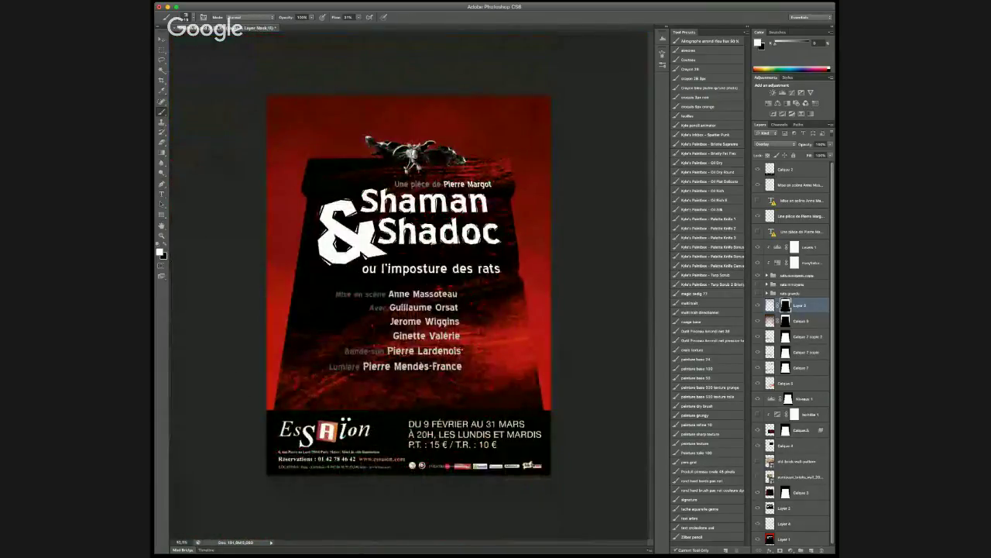
scroll(463, 340, down, 1)
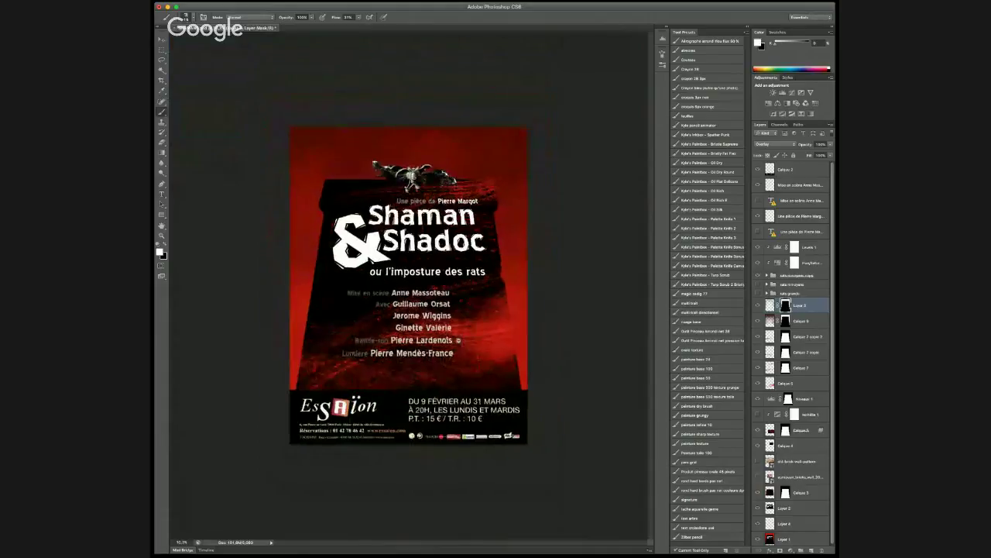
scroll(492, 337, up, 5)
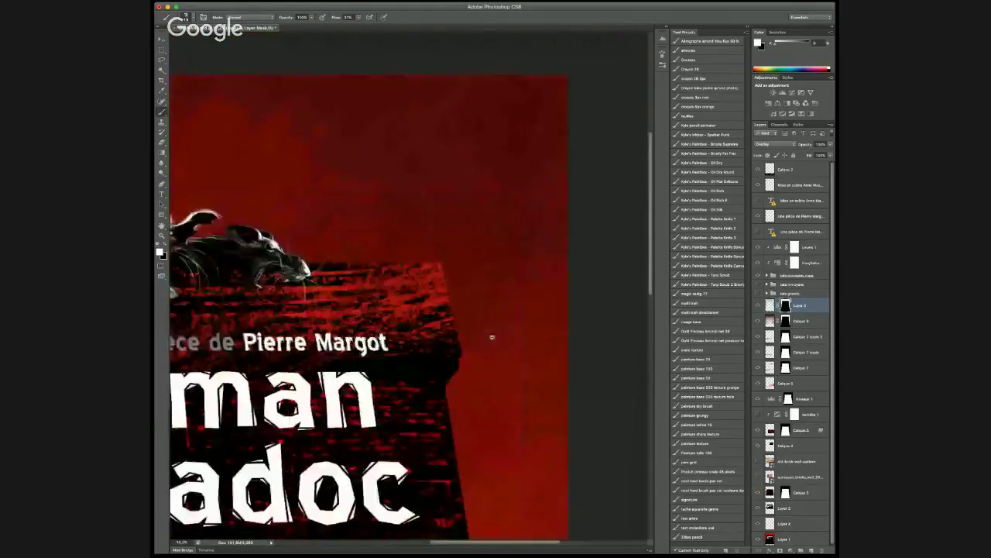
scroll(494, 337, up, 2)
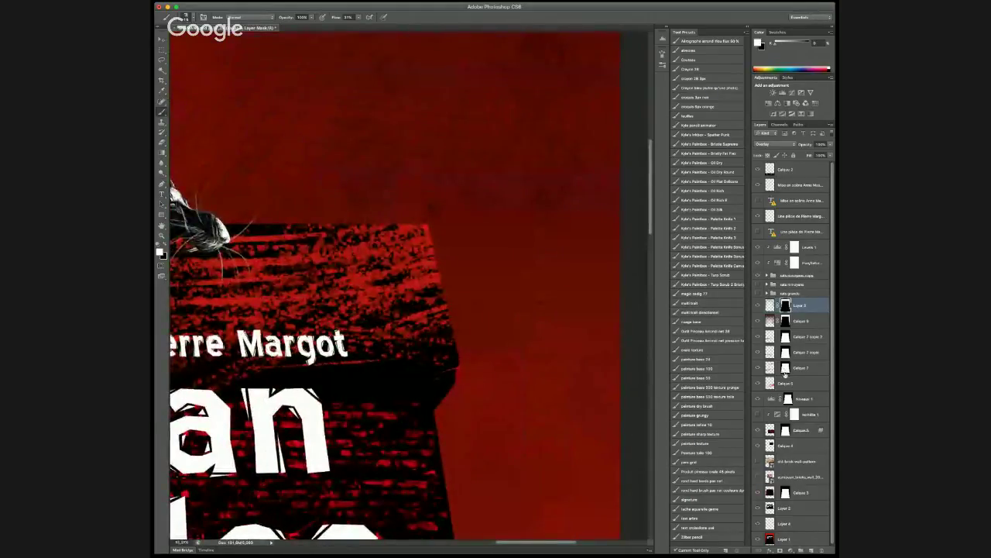
click(788, 401)
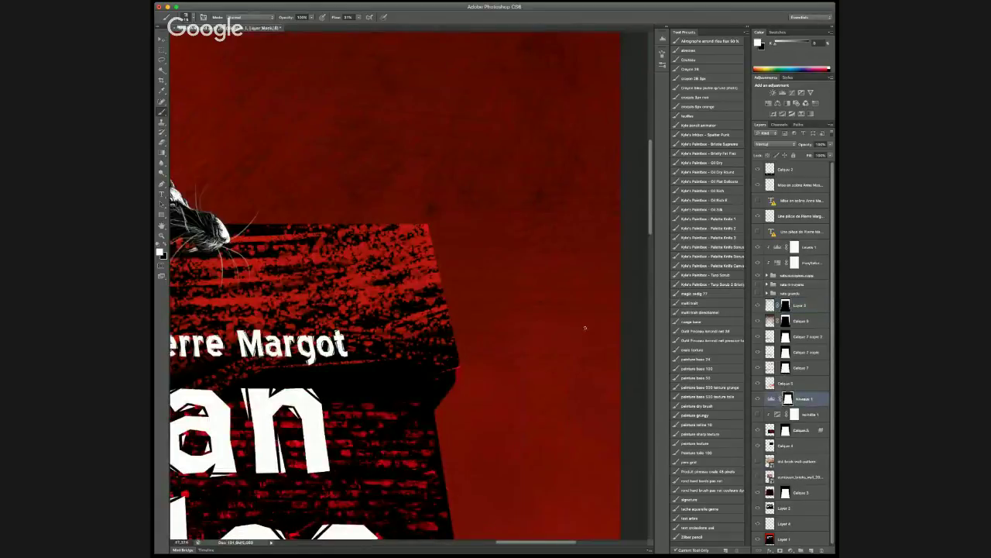
click(785, 320)
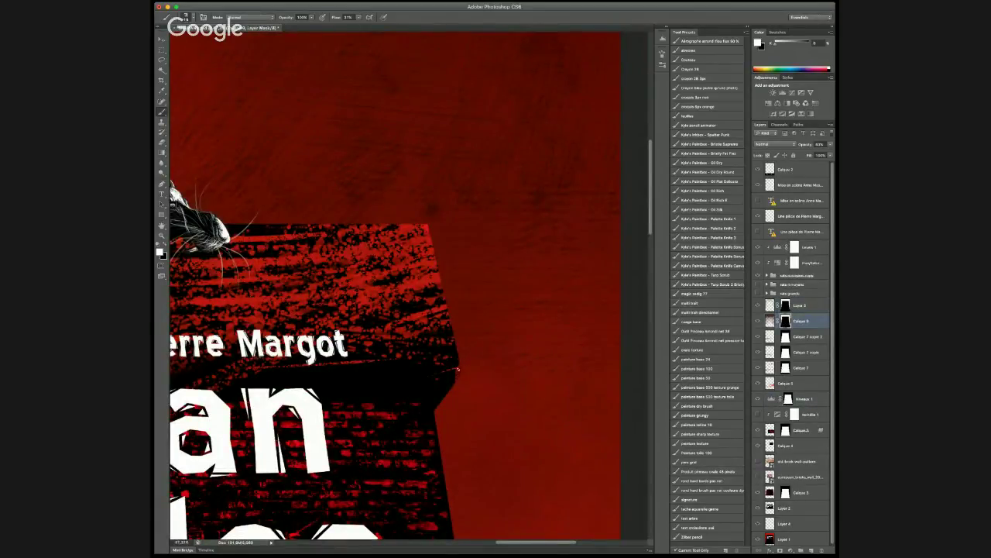
click(784, 306)
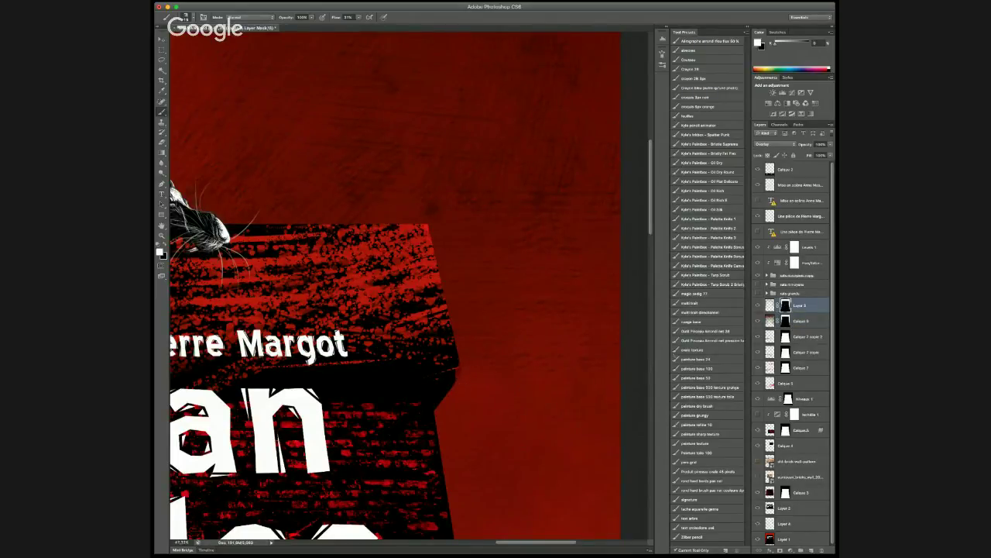
Retouch the tower's upper-left corner on the Layer 3, Calque 8 and Niveaux 1 masks to match the red background
scroll(460, 377, left, 10)
scroll(496, 387, up, 5)
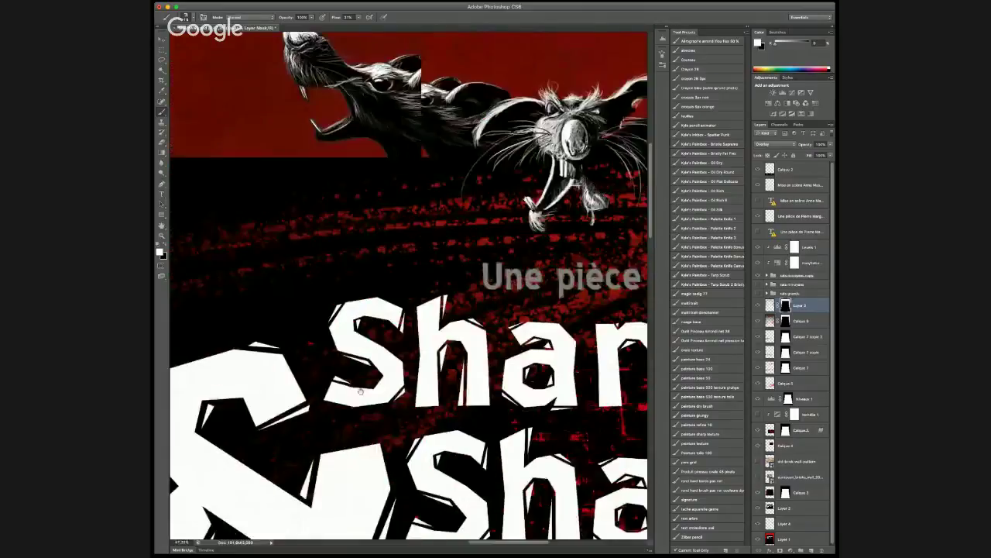
scroll(501, 391, left, 5)
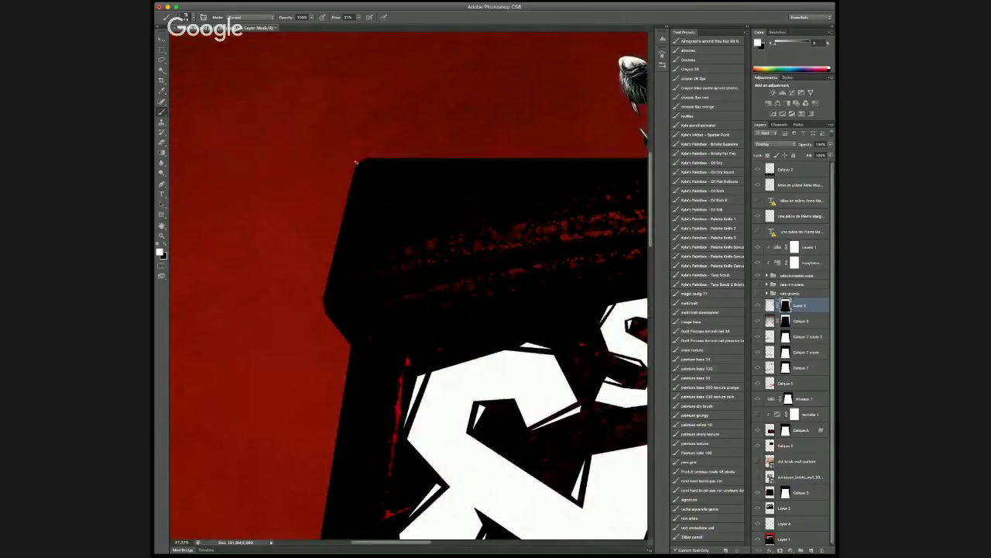
key(alt+bracketleft)
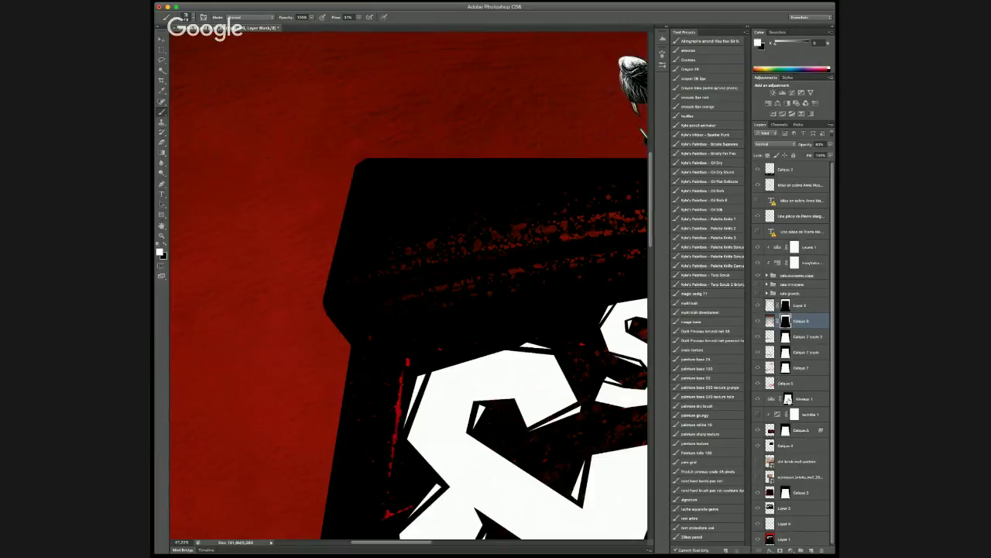
click(788, 401)
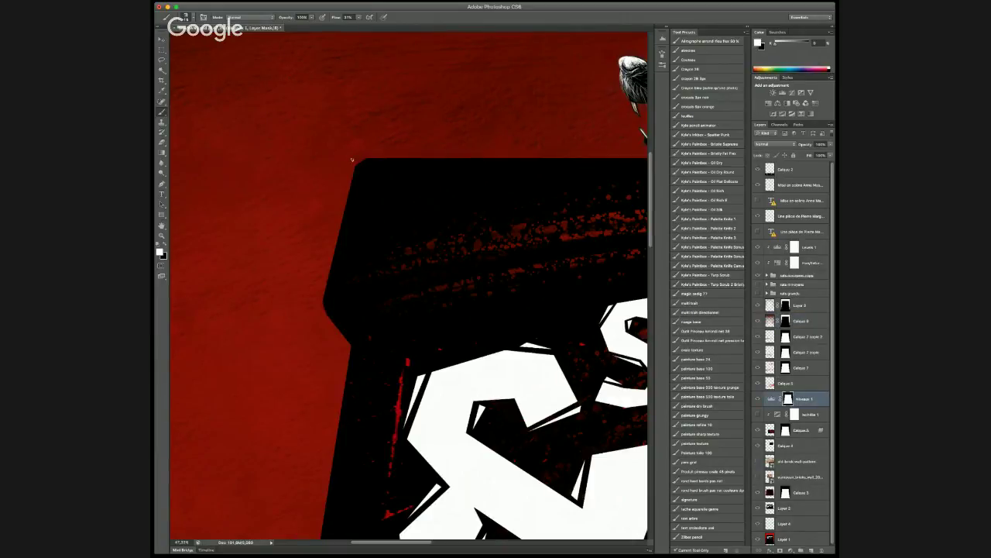
key(x)
Inspect the tower's right edge from ledge to subtitle and the whole poster, and save the file
scroll(424, 314, up, 5)
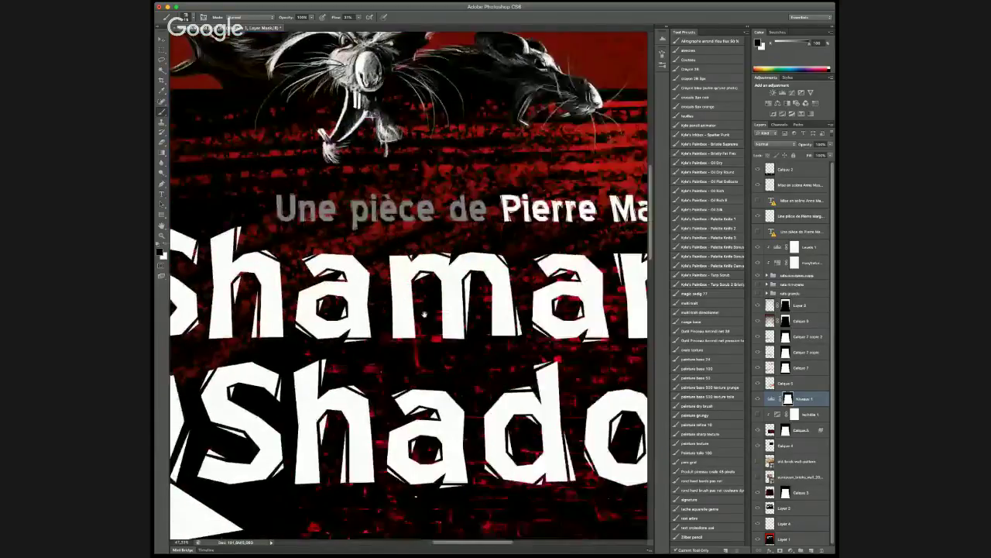
scroll(423, 314, right, 8)
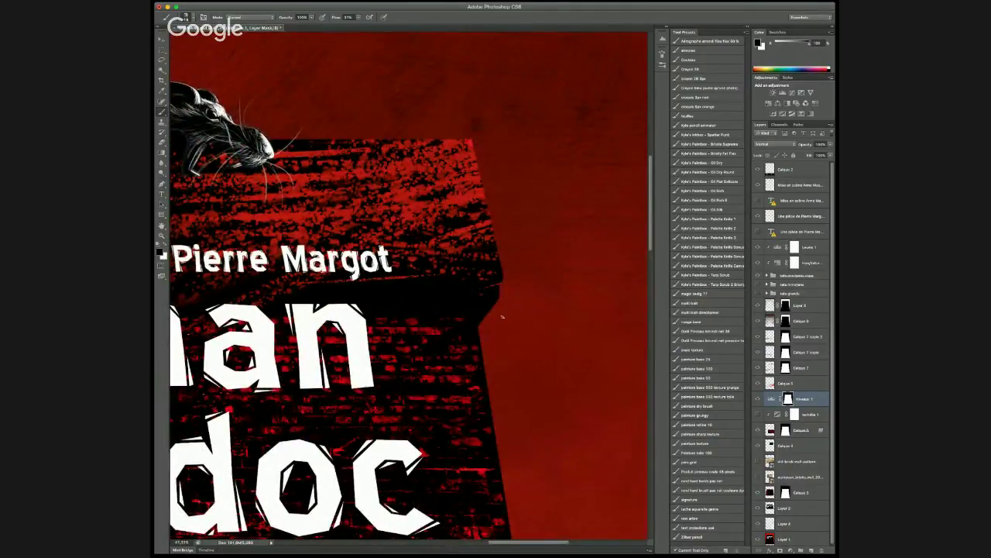
scroll(520, 423, down, 4)
scroll(519, 423, left, 1)
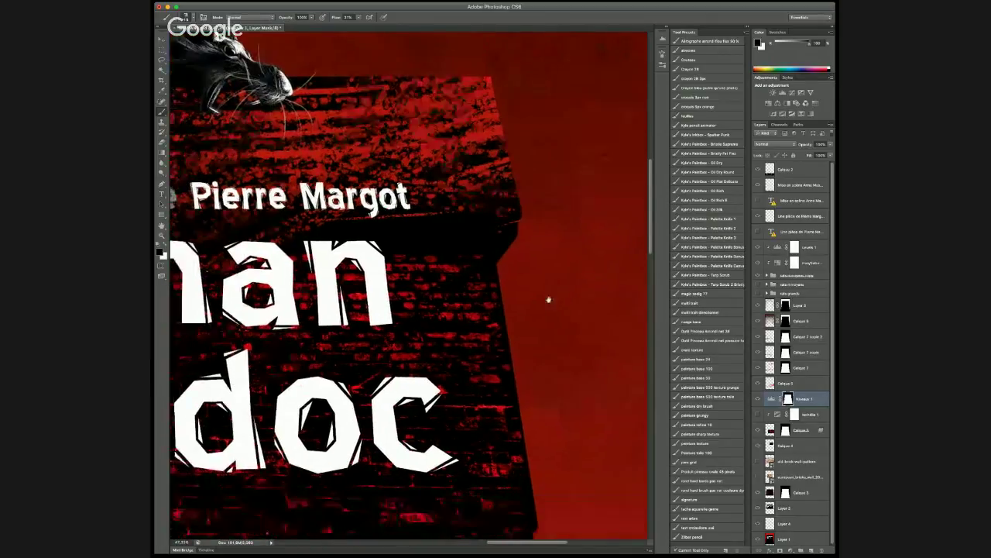
scroll(547, 288, down, 12)
scroll(469, 390, up, 2)
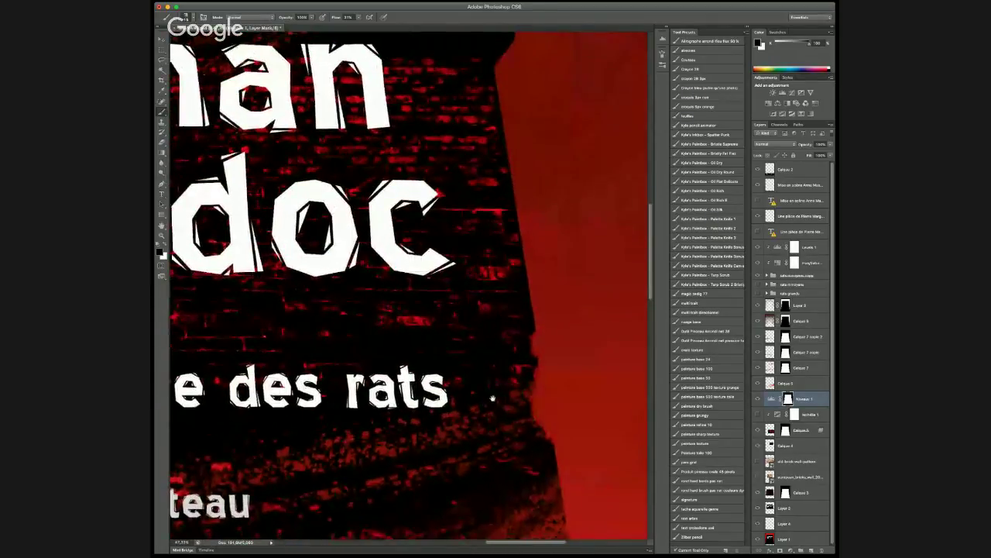
key(super+0)
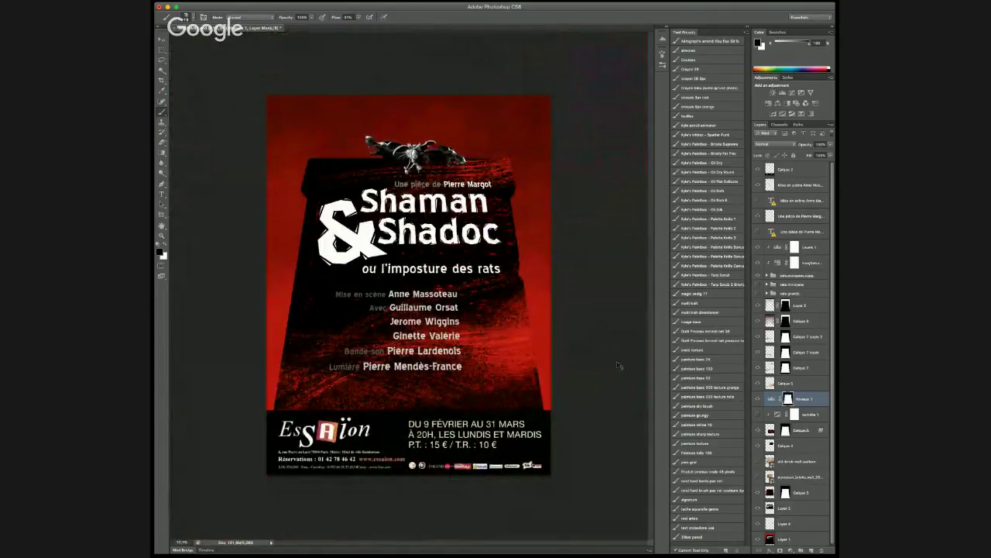
key(super+s)
Add a black Myriad Pro 10 pt "Illustration et conception graphique" credit with the designer's name near the poster's top, and bring its layer to the front
click(162, 196)
click(301, 107)
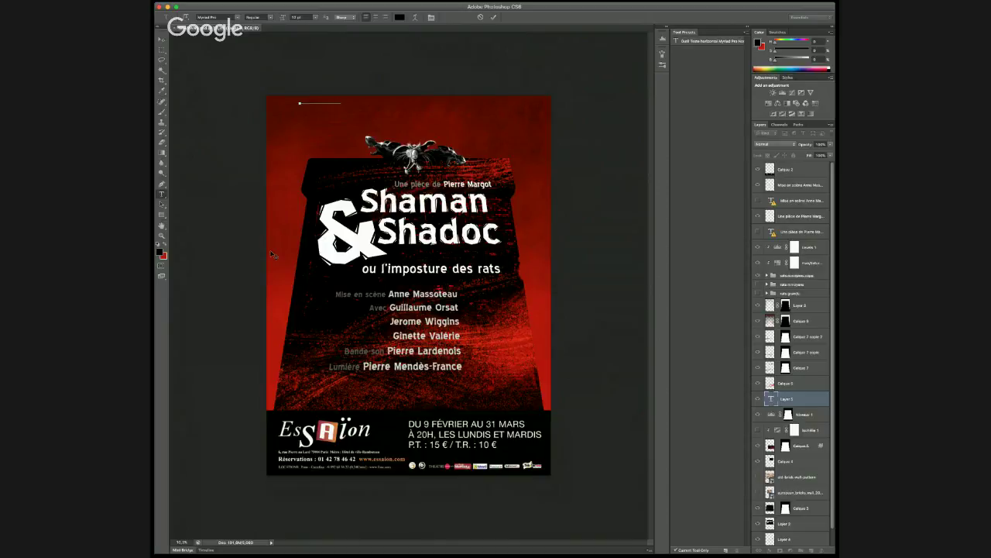
key(super+Return)
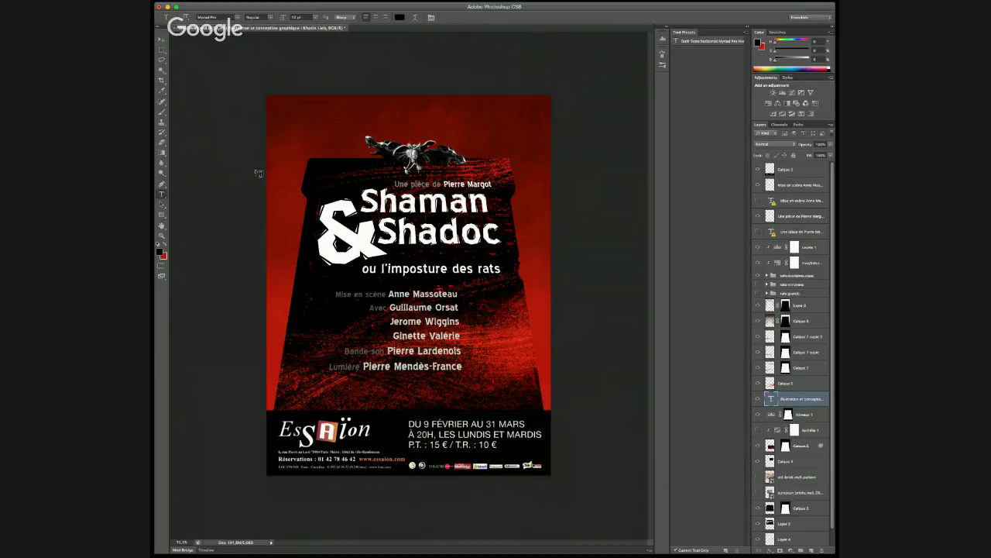
key(v)
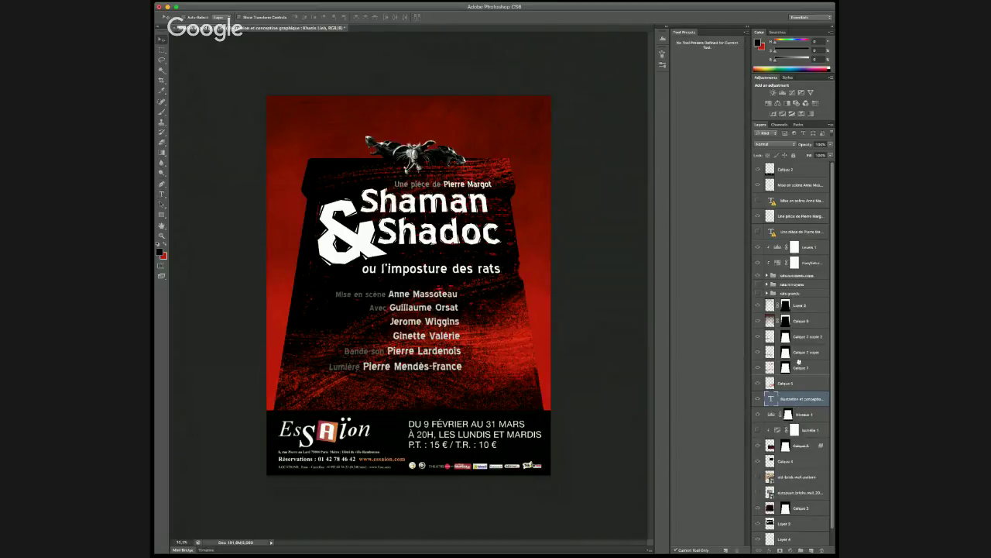
key(super+shift+bracketright)
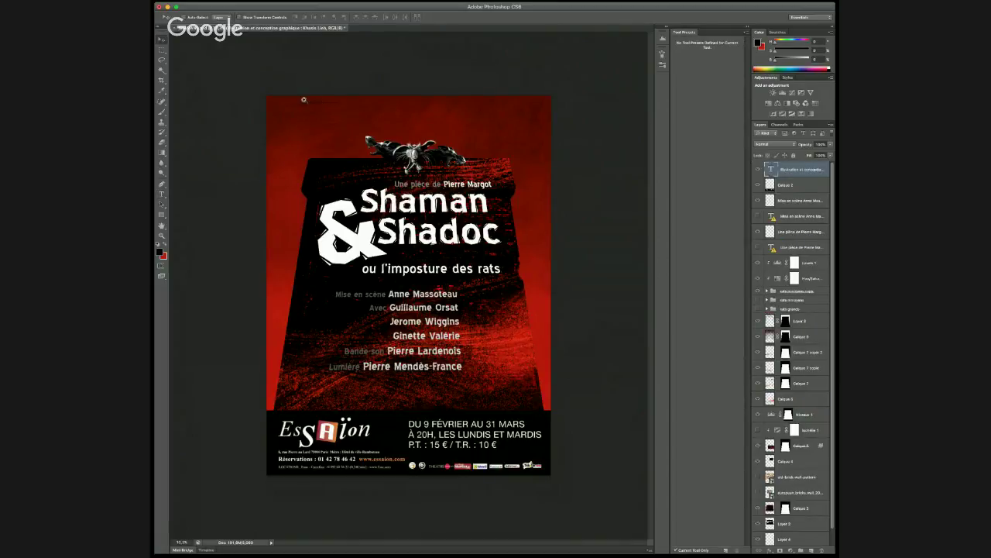
Rotate the credit line -90° and place it against the poster's left edge, just above the black footer band
drag(305, 100, 345, 99)
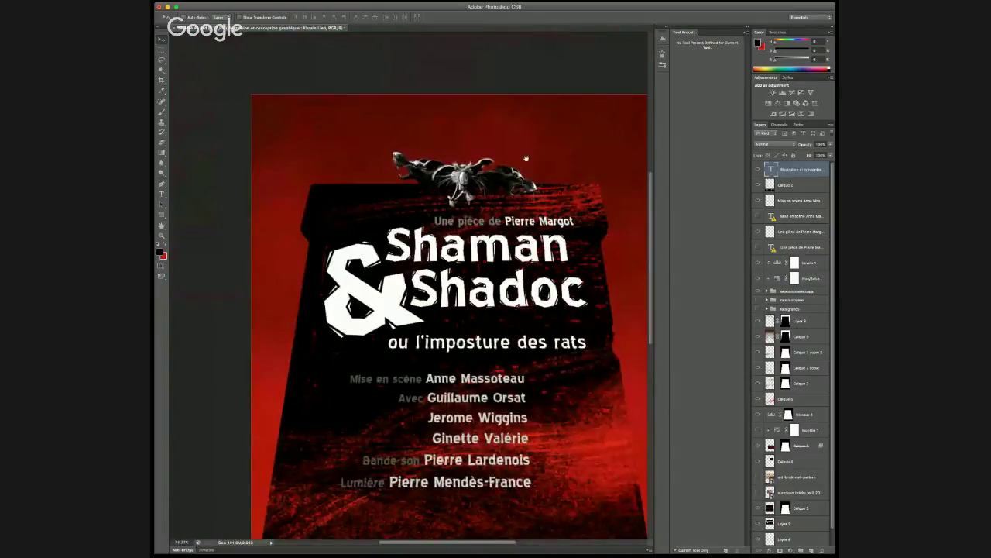
scroll(526, 158, right, 5)
scroll(542, 155, down, 5)
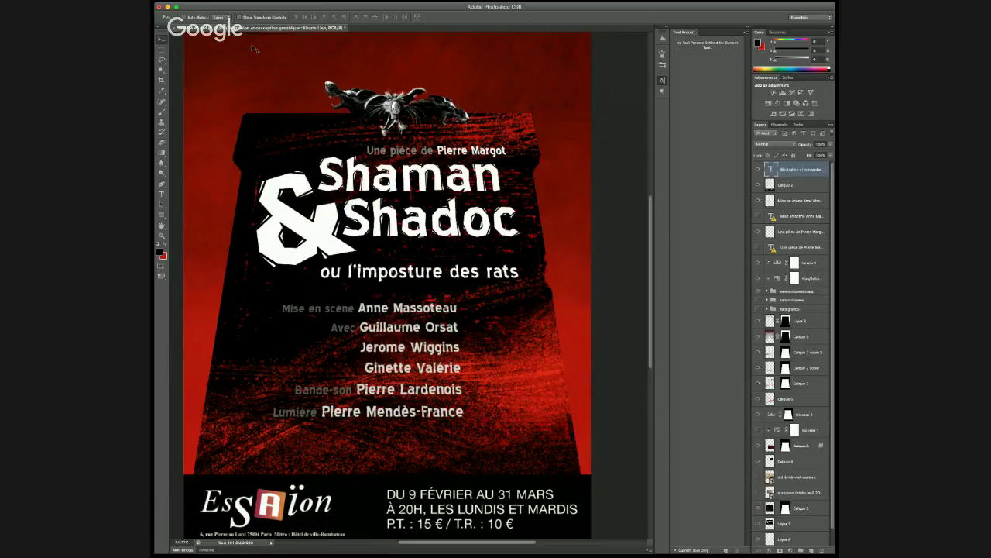
drag(248, 49, 271, 78)
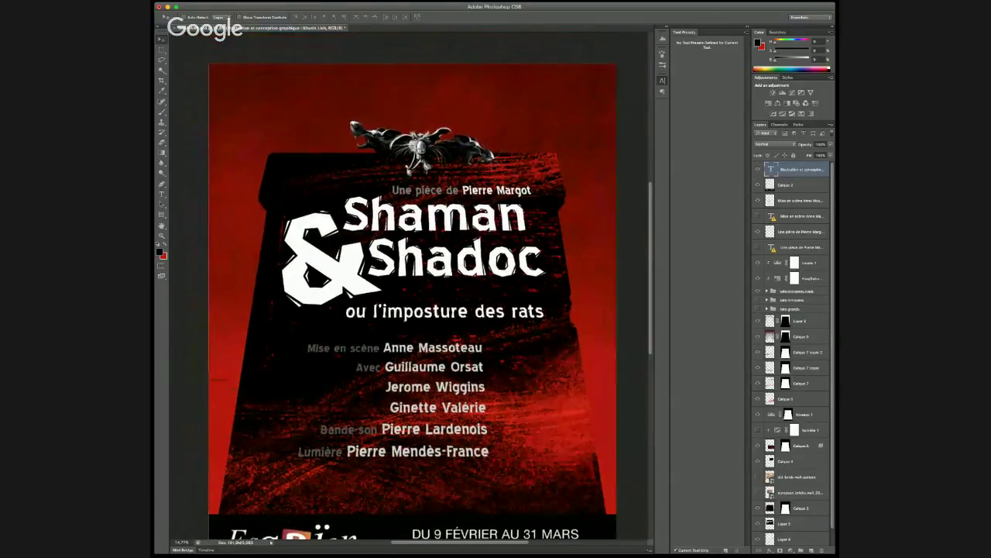
drag(242, 471, 242, 307)
key(ctrl+t)
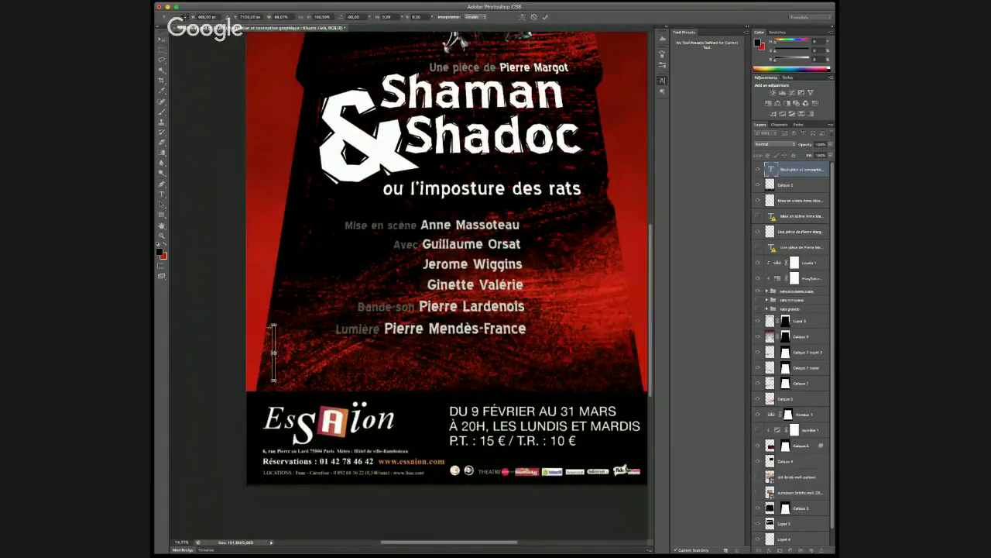
drag(274, 352, 251, 353)
key(Return)
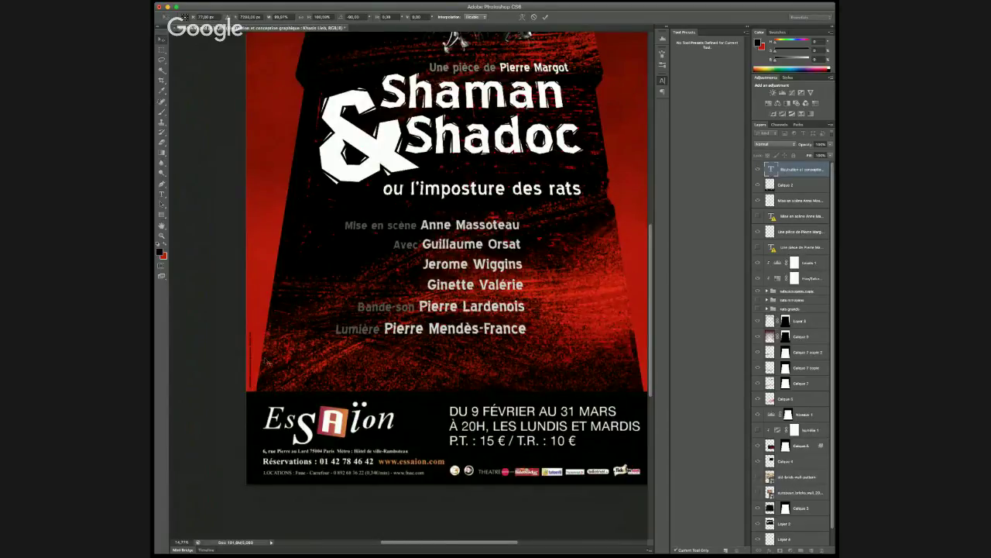
Check the vertical credit line on the whole poster and save the file
key(super+minus)
key(super+minus)
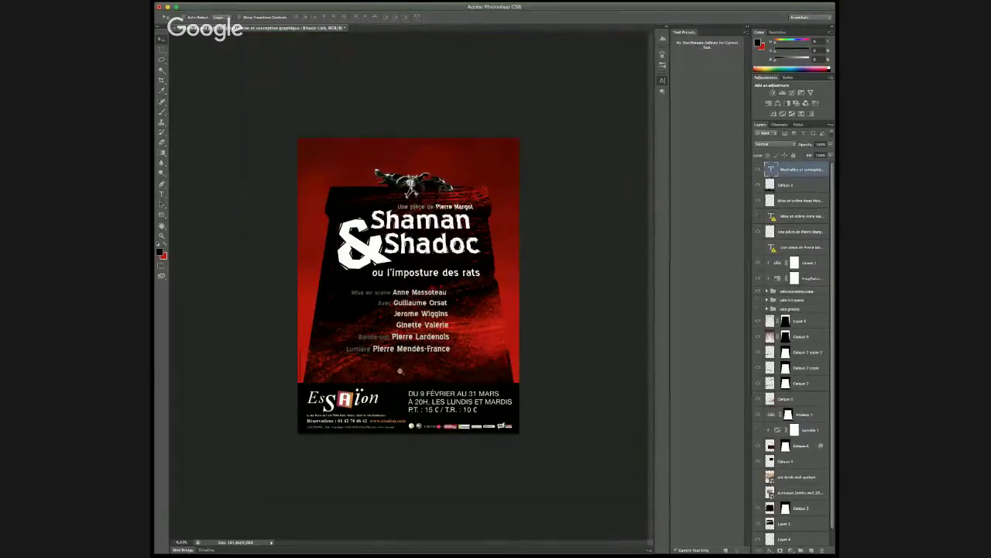
key(super+plus)
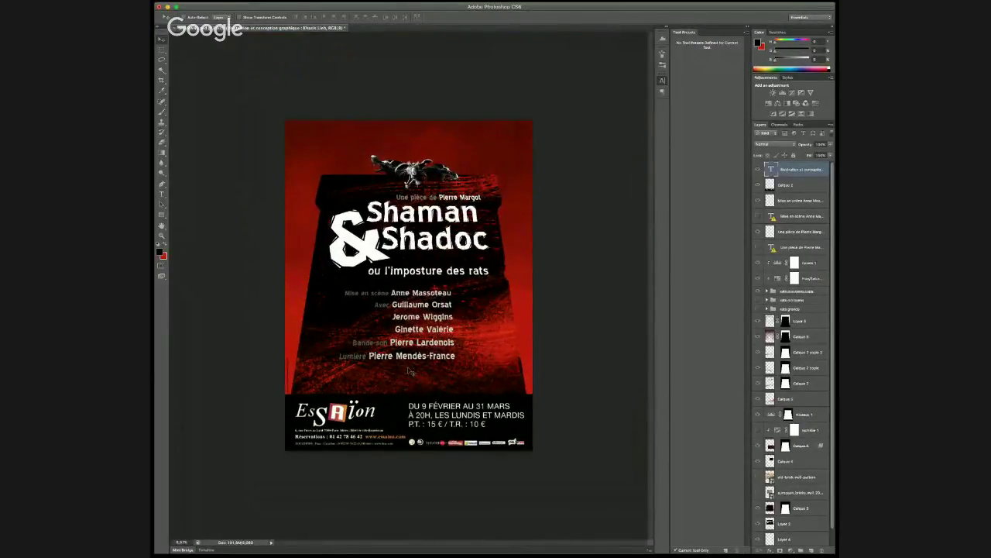
key(super+s)
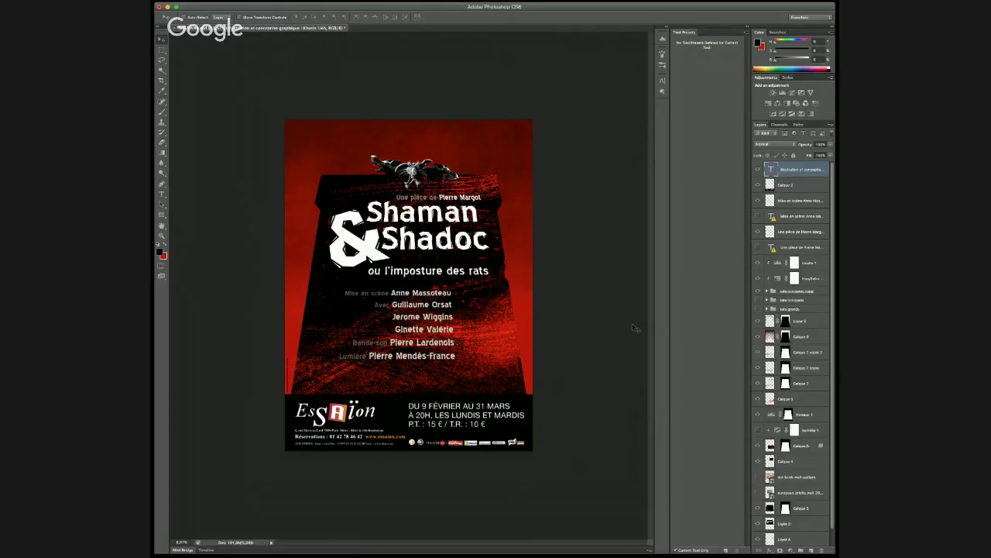
key(ctrl+s)
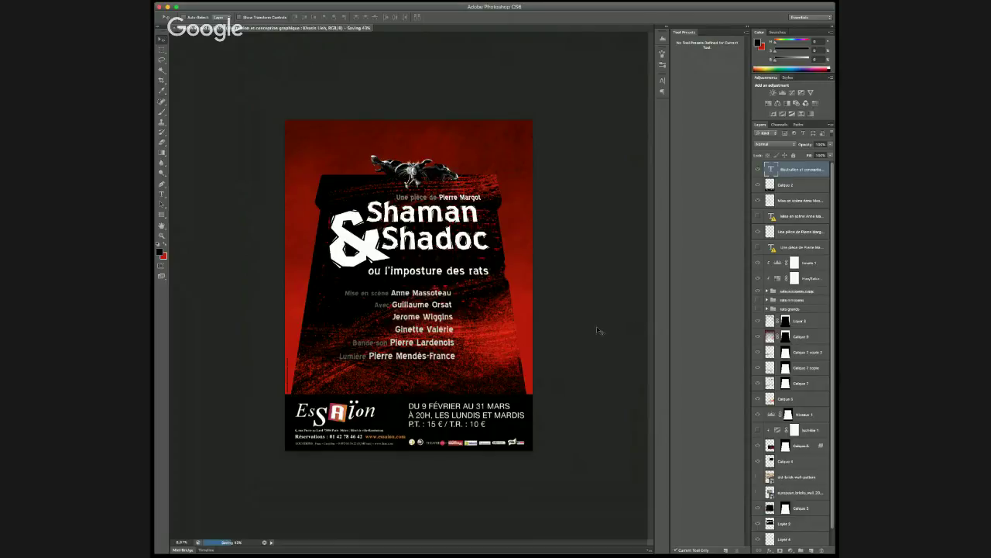